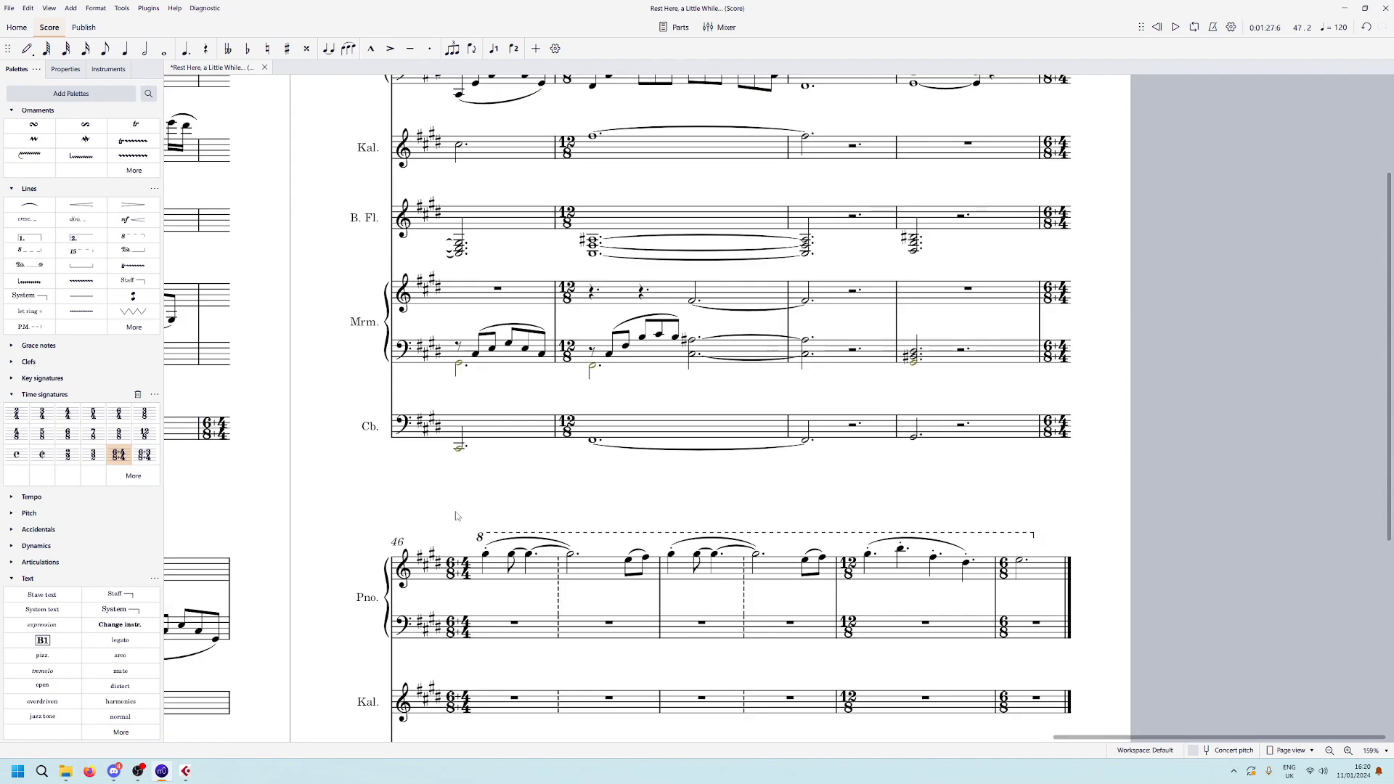
Play the transition into bar 46, starting from the last piano notes of bar 45.
left_click_drag(907, 268, 882, 334)
left_click(800, 247)
key("space")
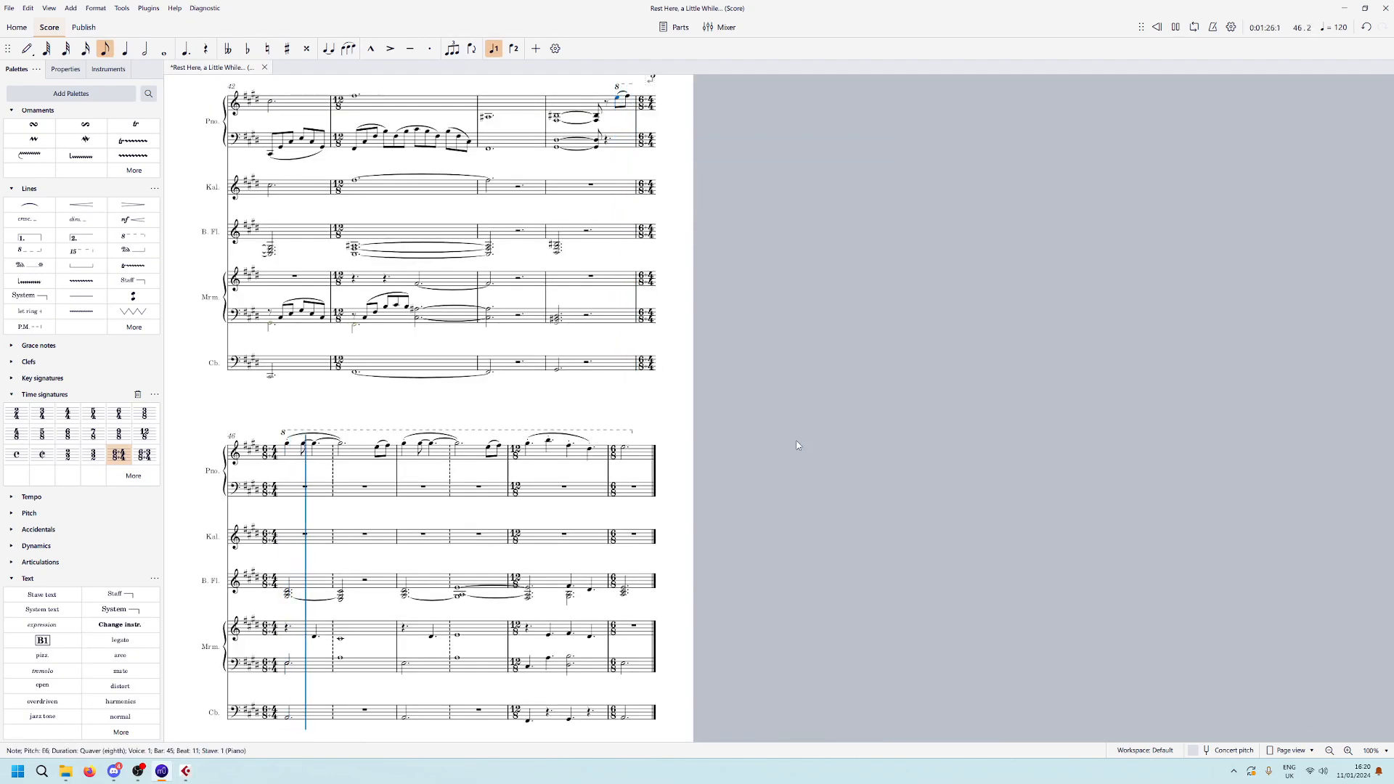
key("space")
Play the score from the first piano note of bar 35 into the next system.
left_click_drag(625, 394, 1041, 400)
left_click_drag(790, 431, 1254, 542)
left_click_drag(695, 182, 743, 147)
left_click(875, 169)
key("space")
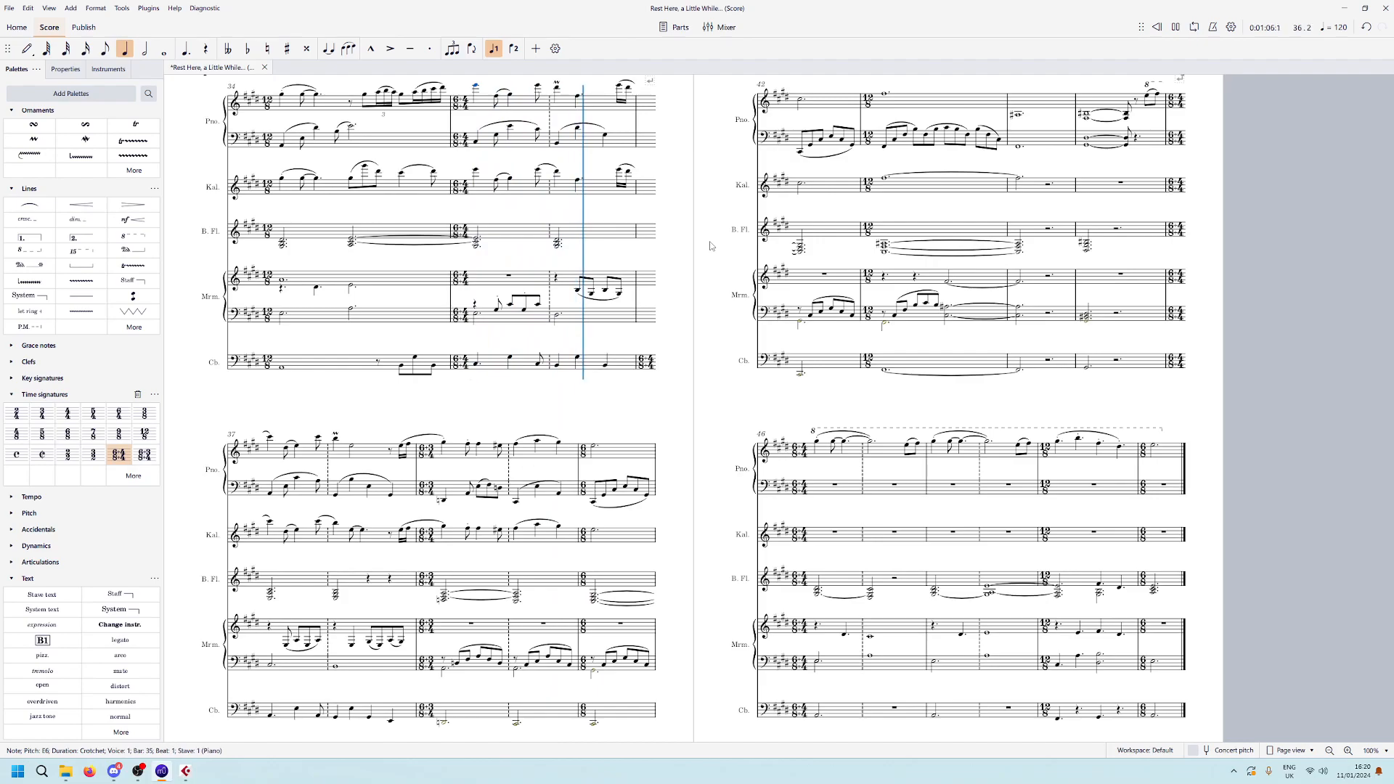
key("space")
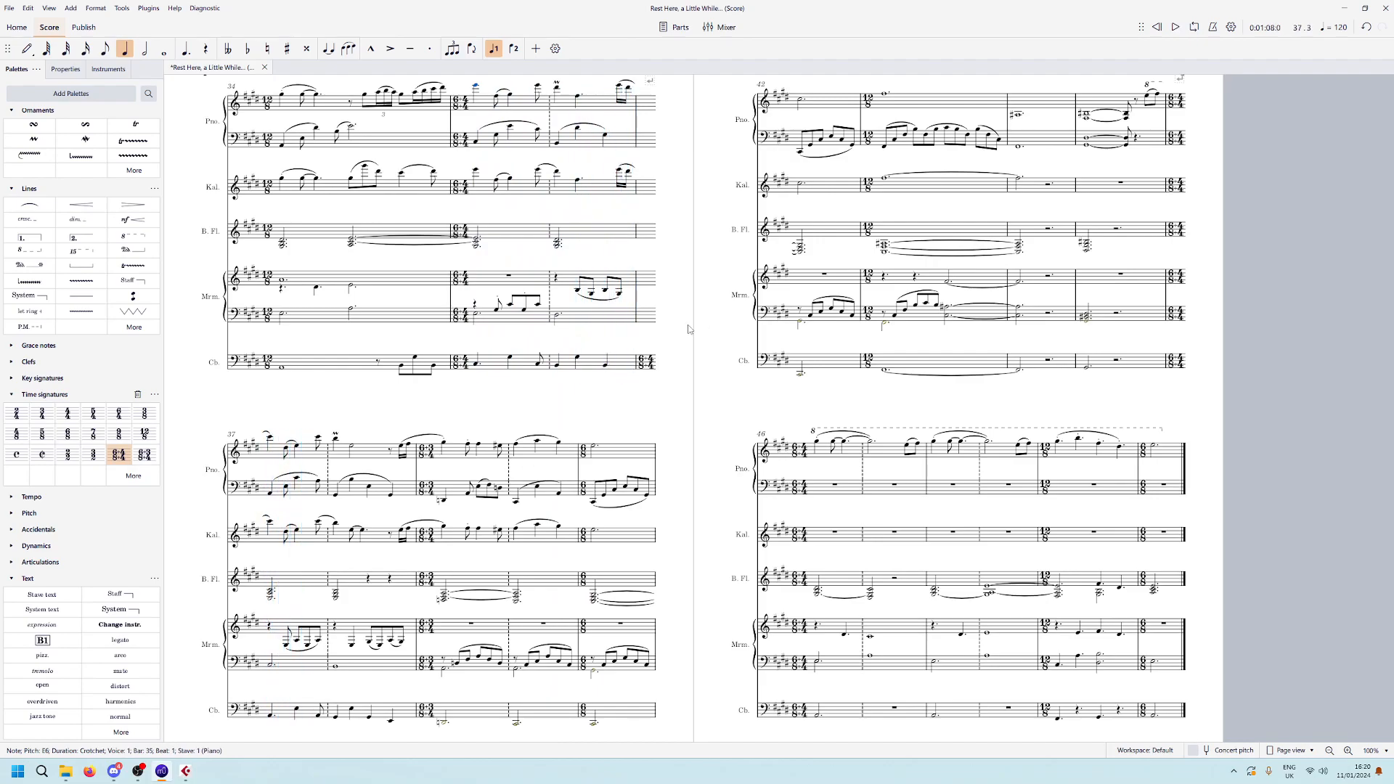
left_click_drag(690, 330, 1125, 297)
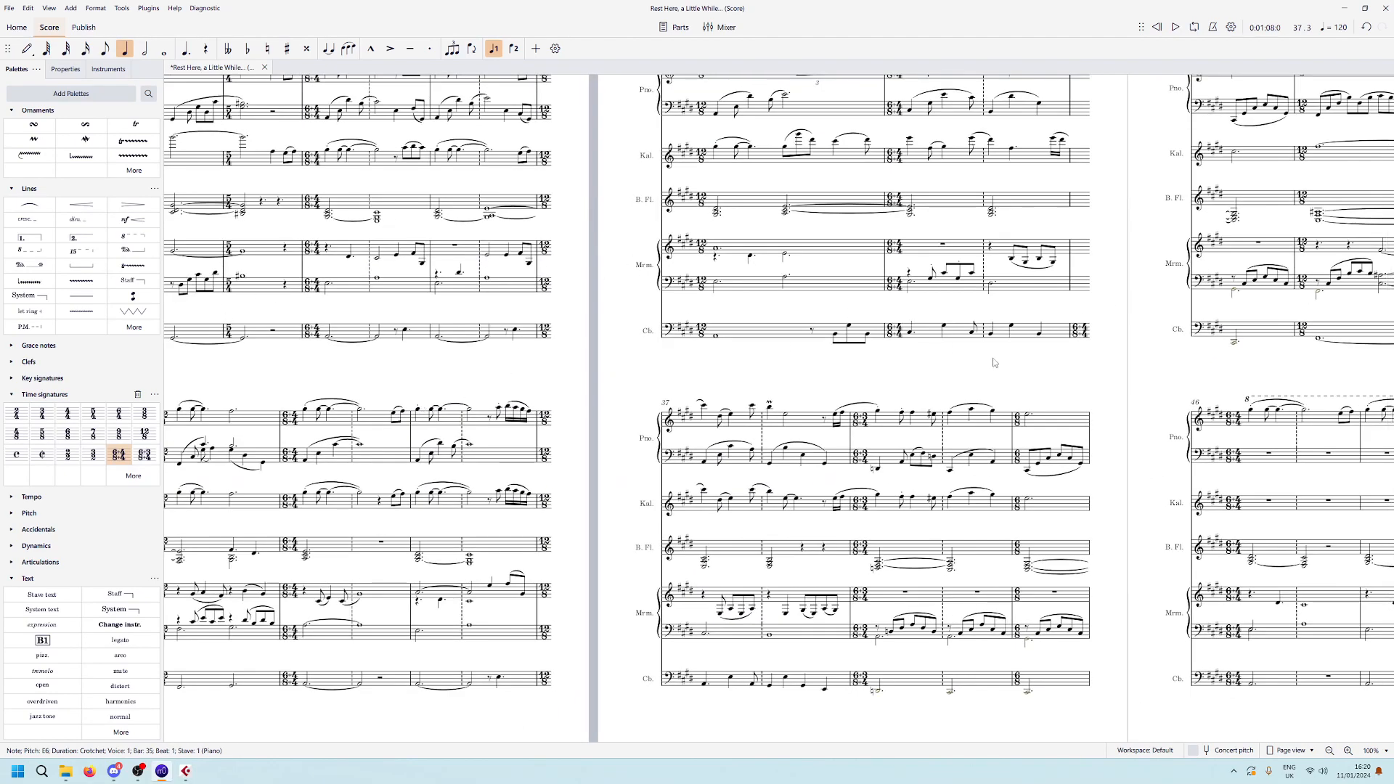
left_click_drag(980, 370, 870, 494)
left_click_drag(1092, 487, 661, 364)
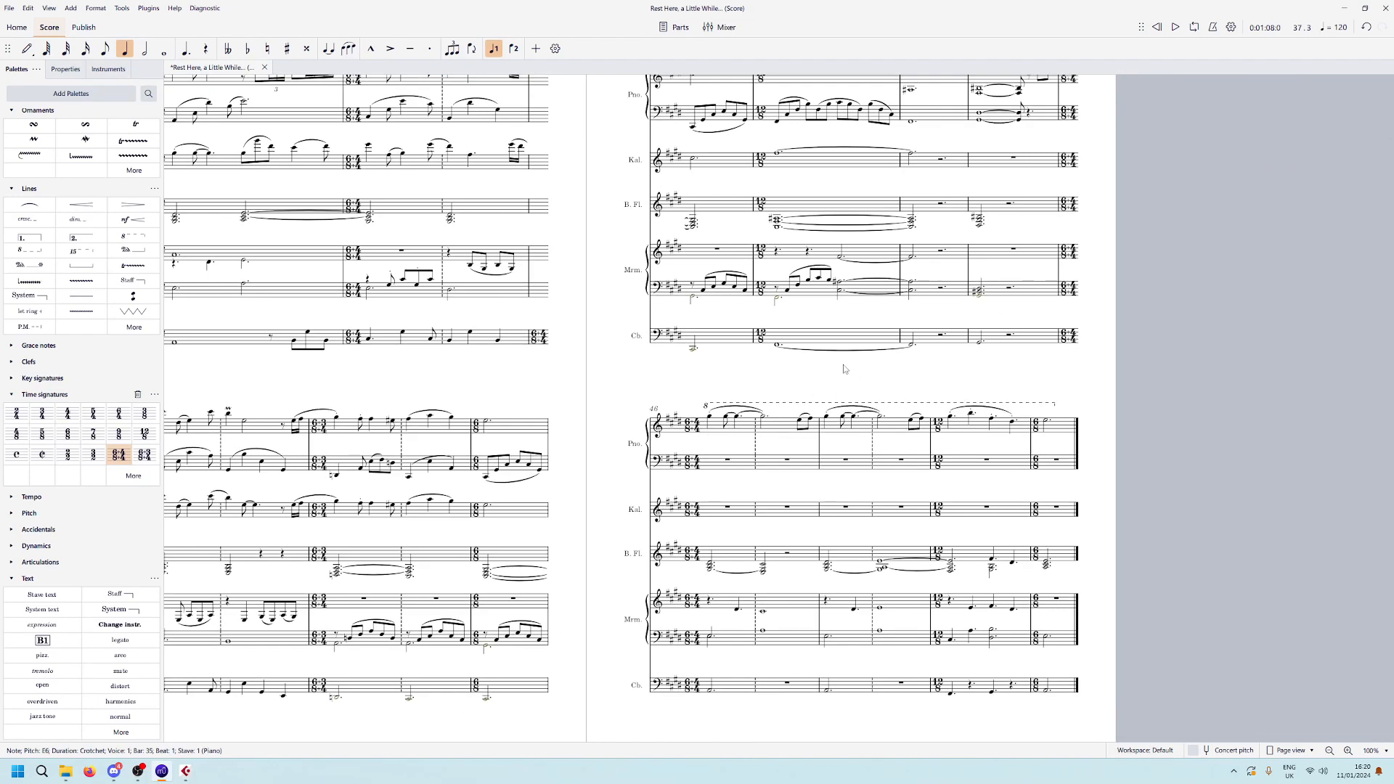
left_click_drag(929, 383, 847, 482)
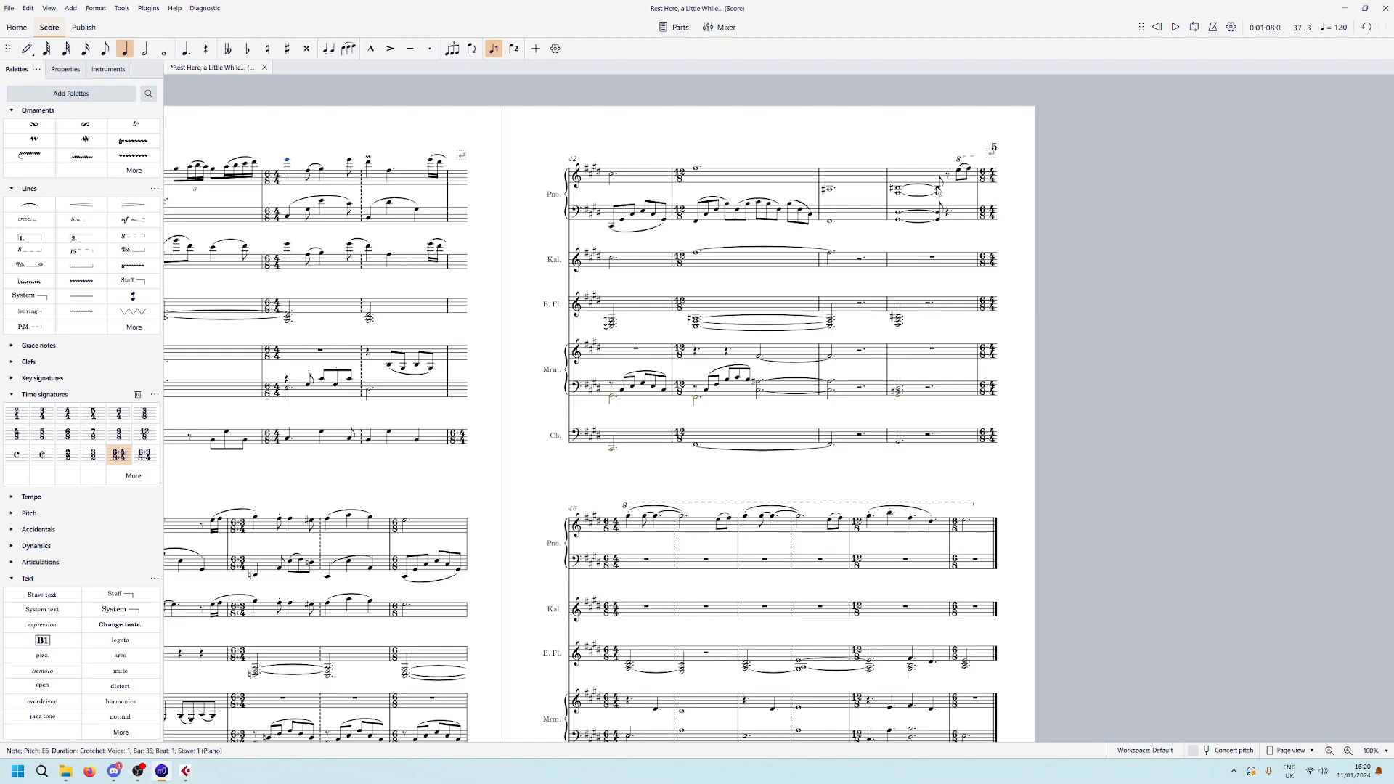
Return to the start of the score and select bar 19 in both Marimba staves, followed by the matching bar in the Piano staves.
key("ctrl+Home")
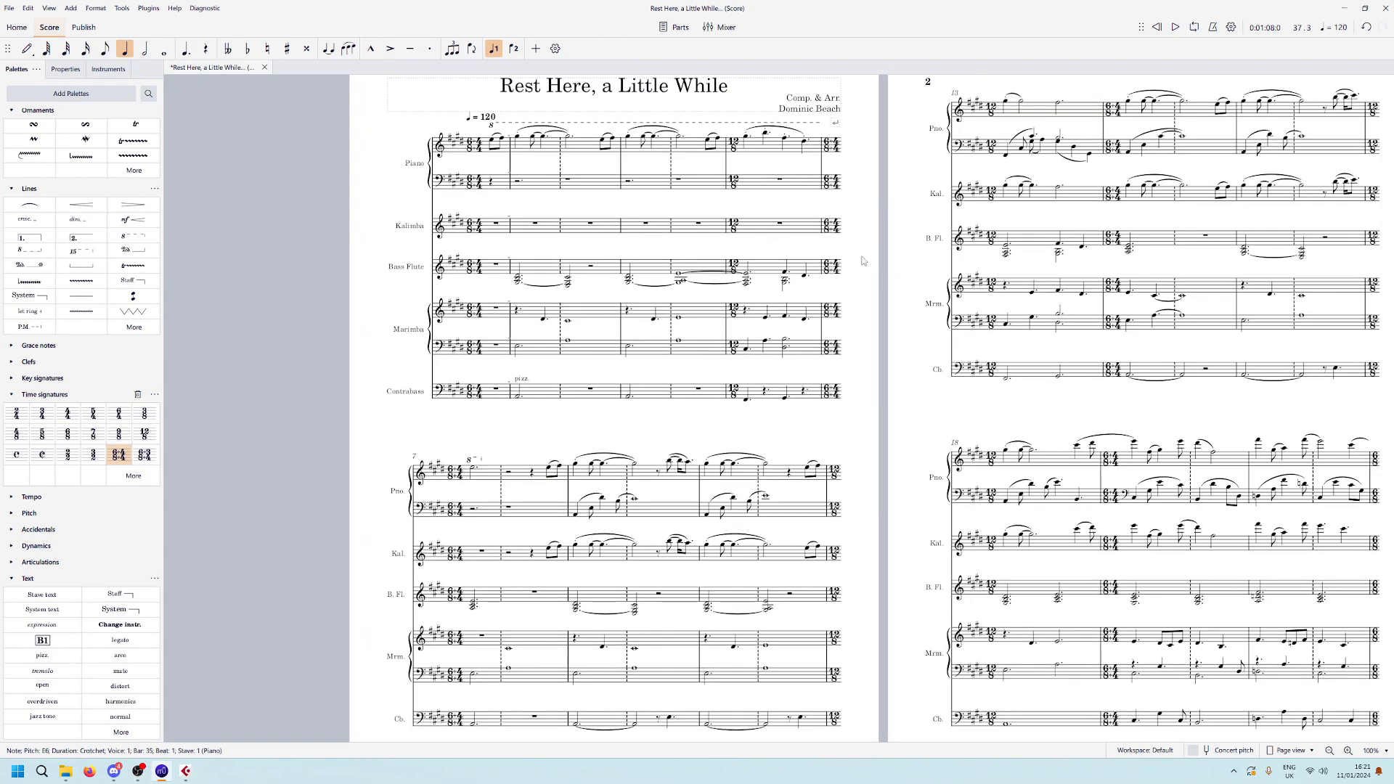
scroll(862, 262, "right", 5)
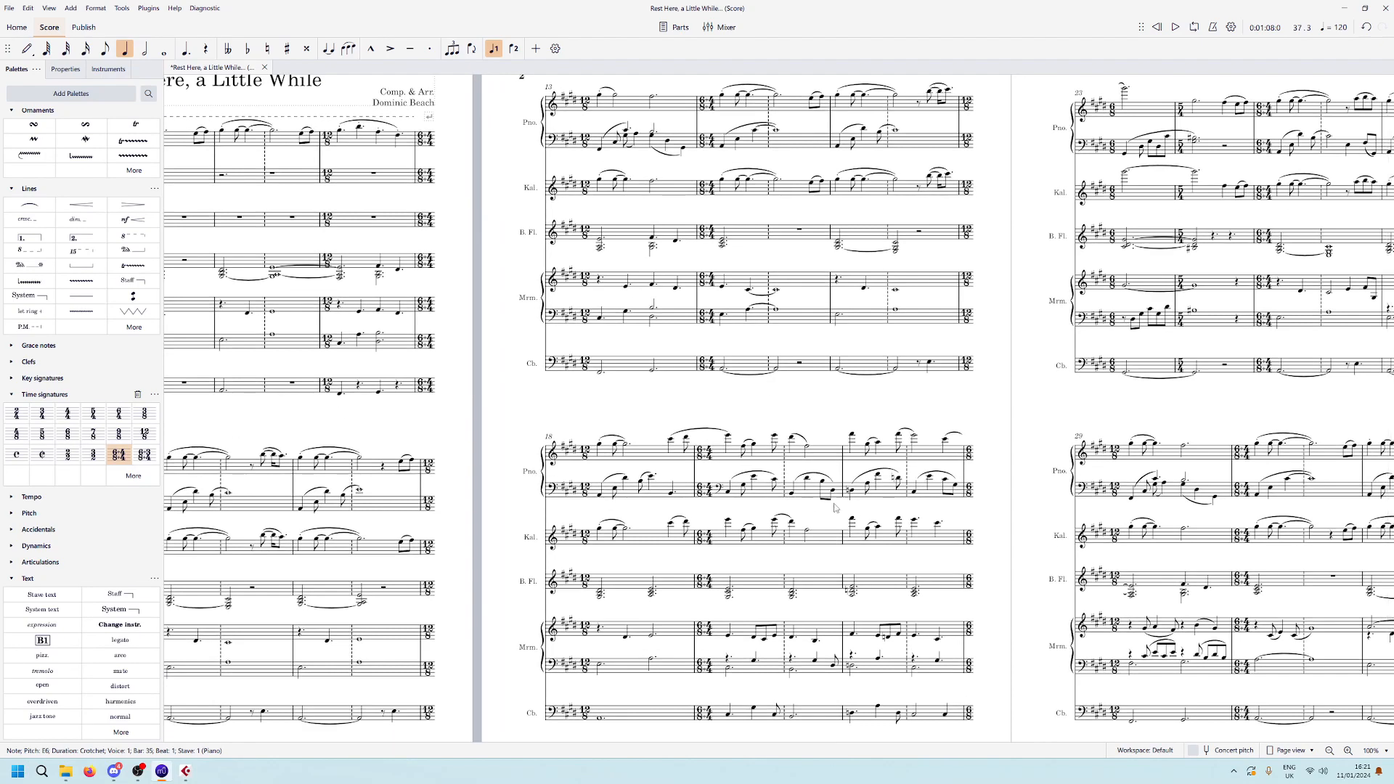
left_click_drag(1072, 511, 1023, 441)
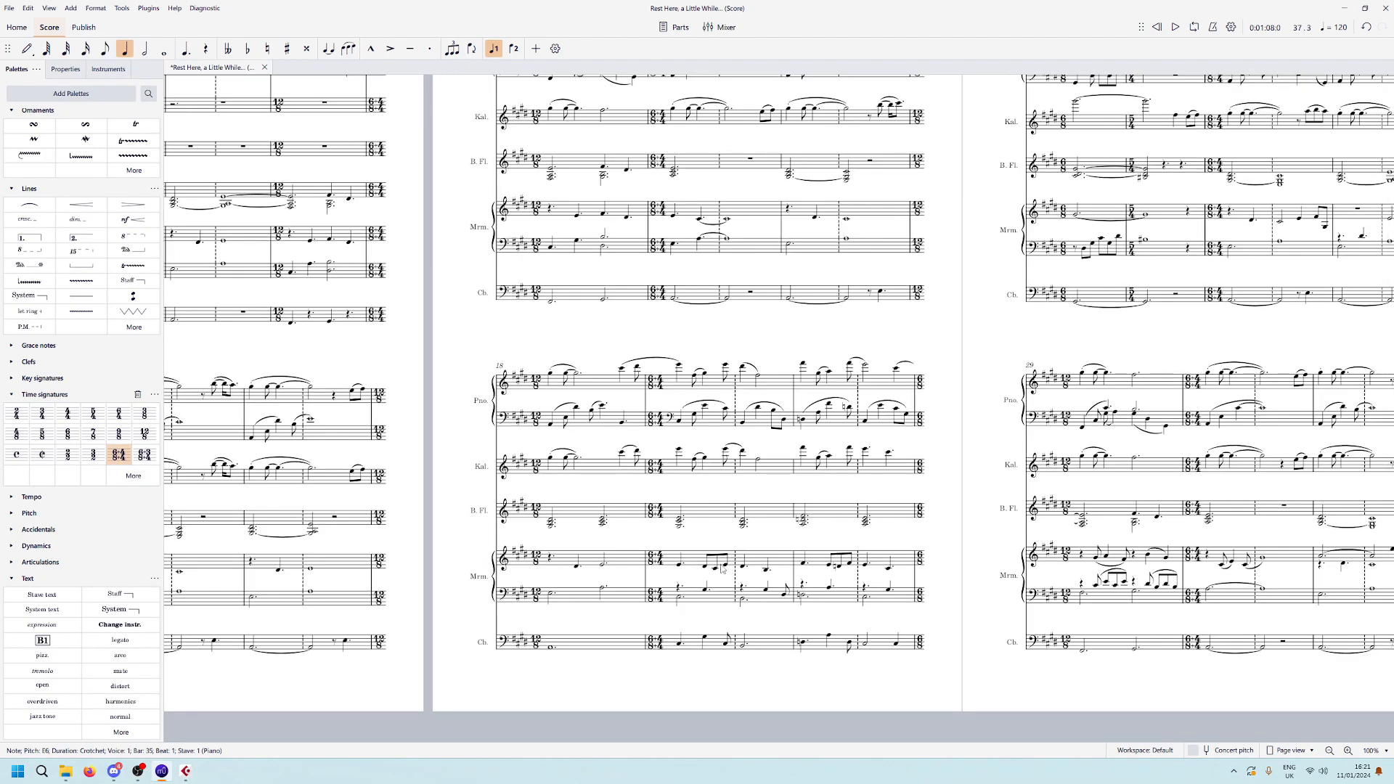
left_click(698, 570)
key("shift+Down")
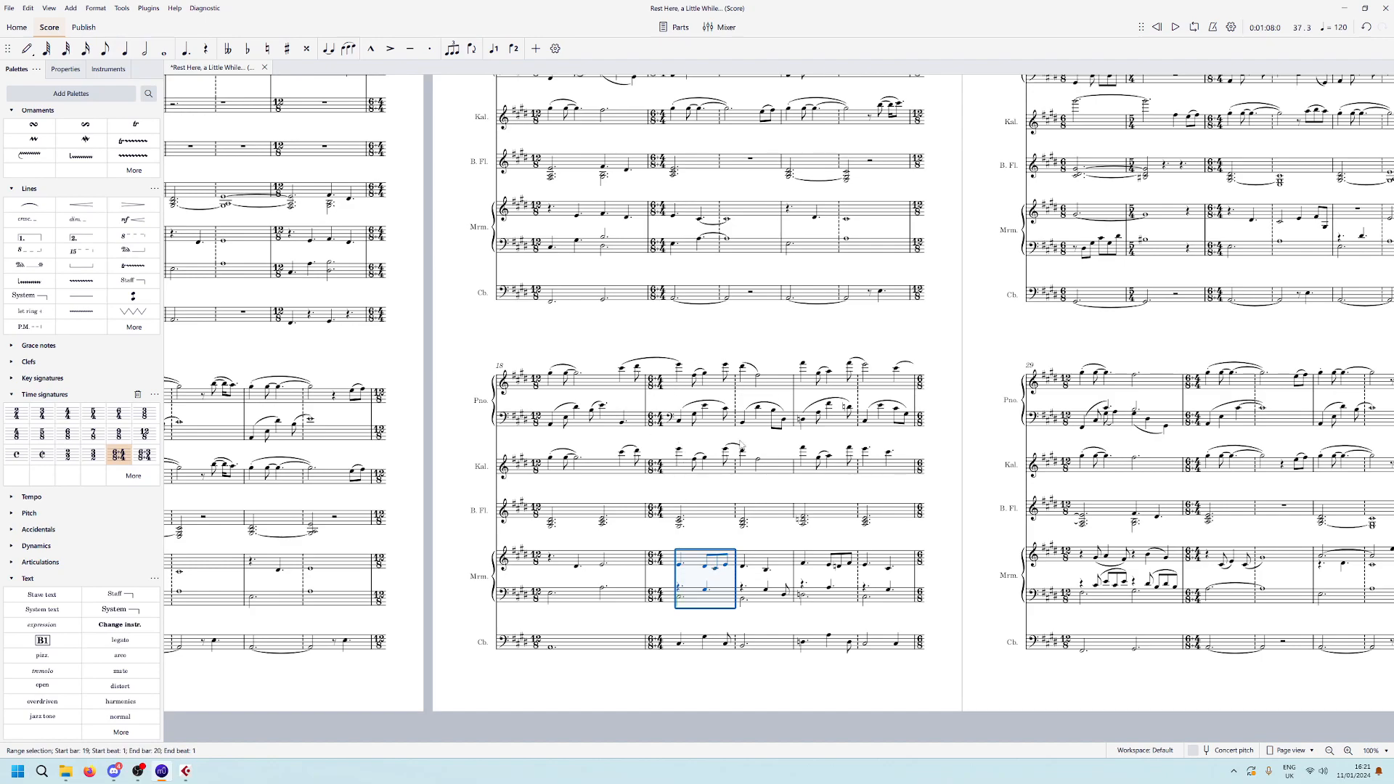
left_click(726, 385)
key("shift+Down")
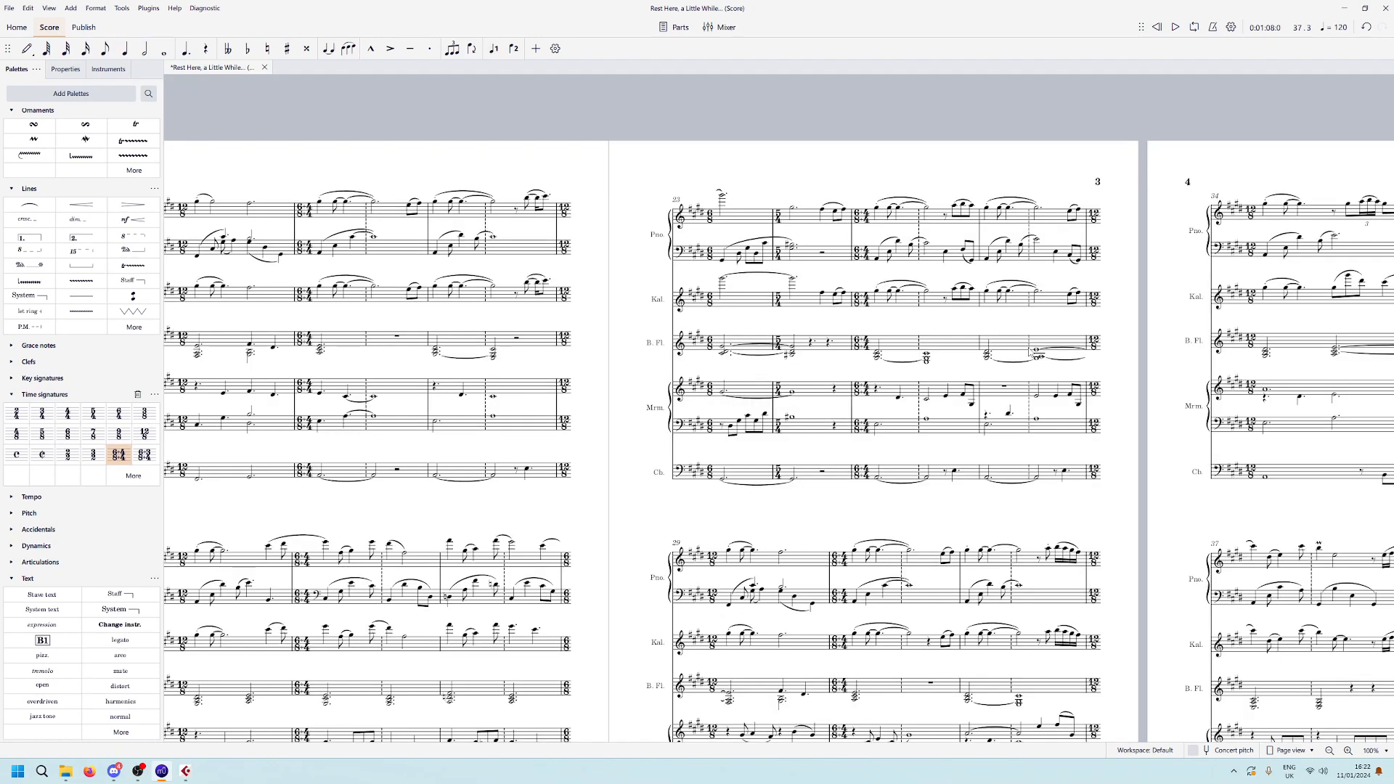
left_click_drag(1107, 320, 998, 237)
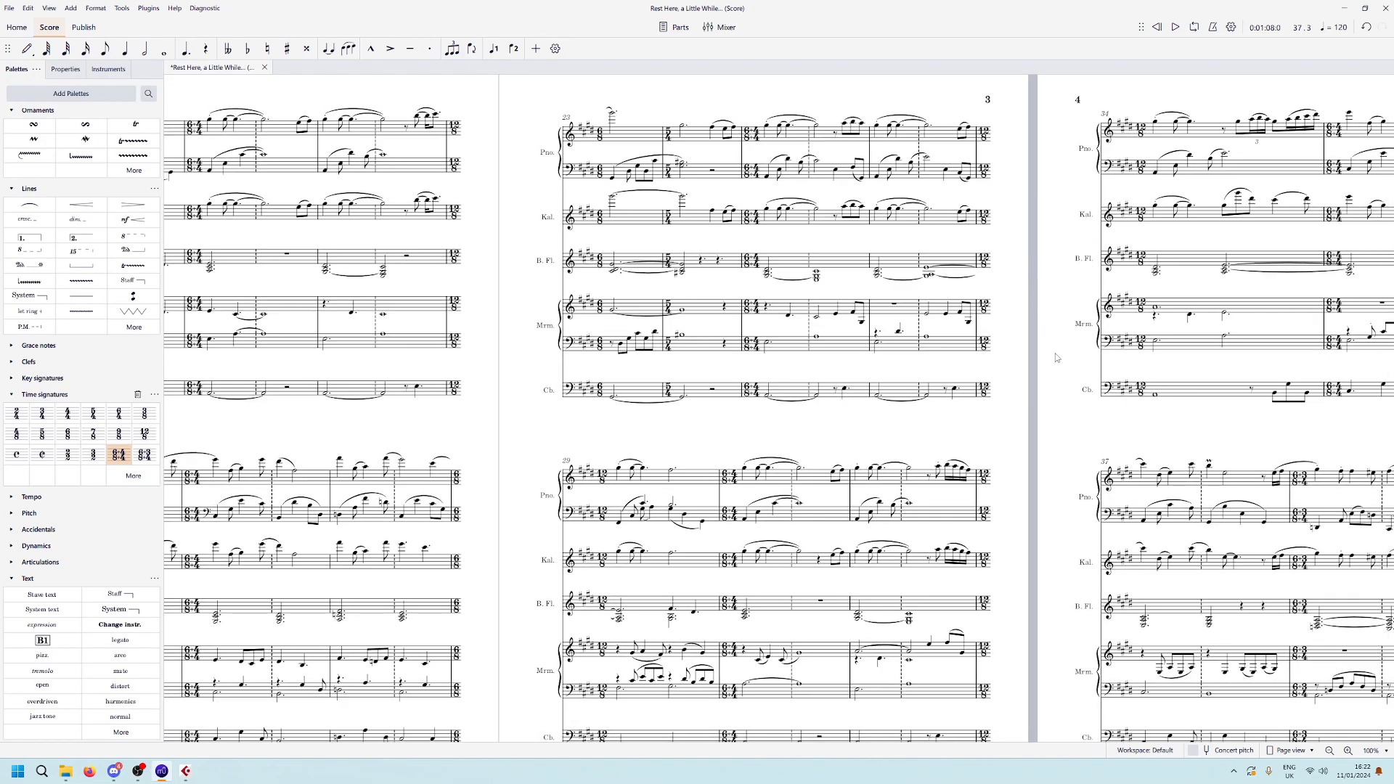
left_click_drag(1054, 355, 963, 326)
left_click_drag(994, 403, 1312, 439)
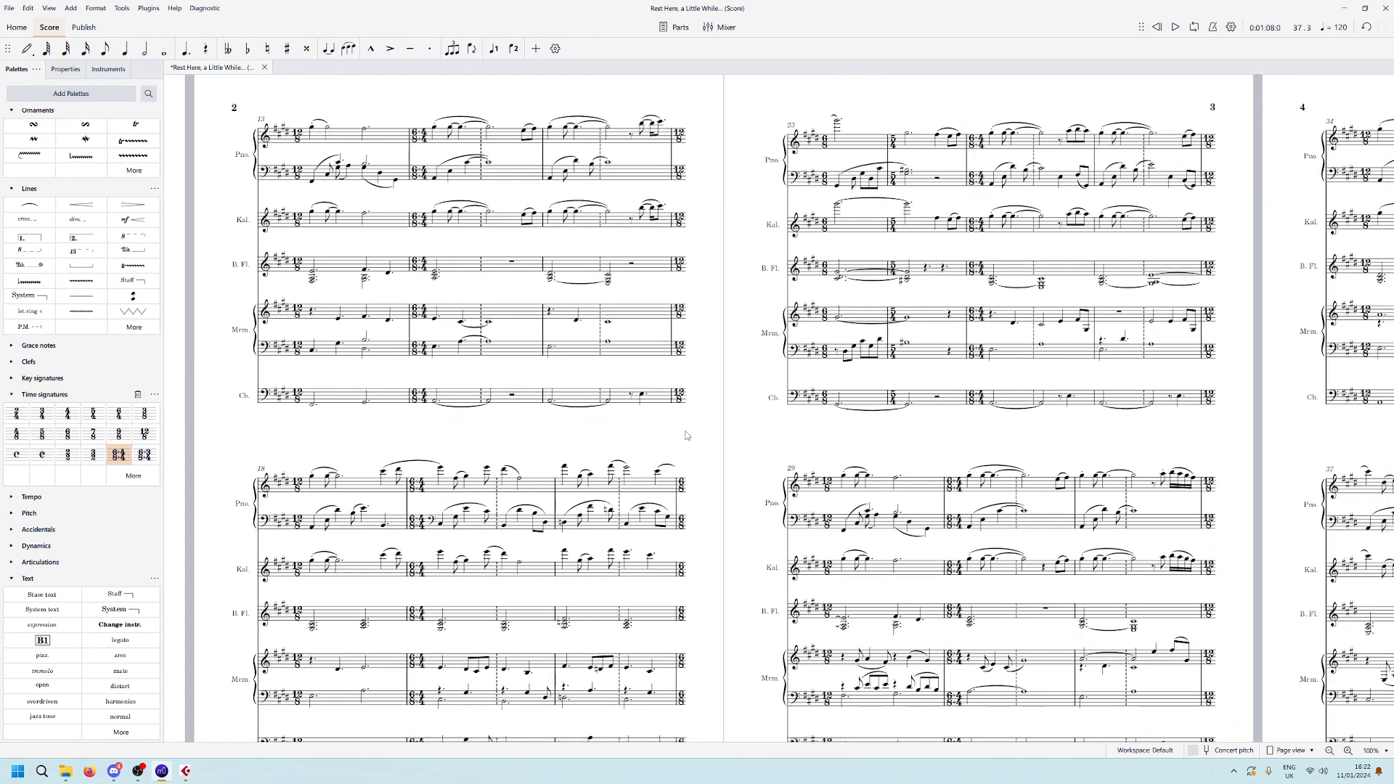
left_click_drag(684, 436, 754, 434)
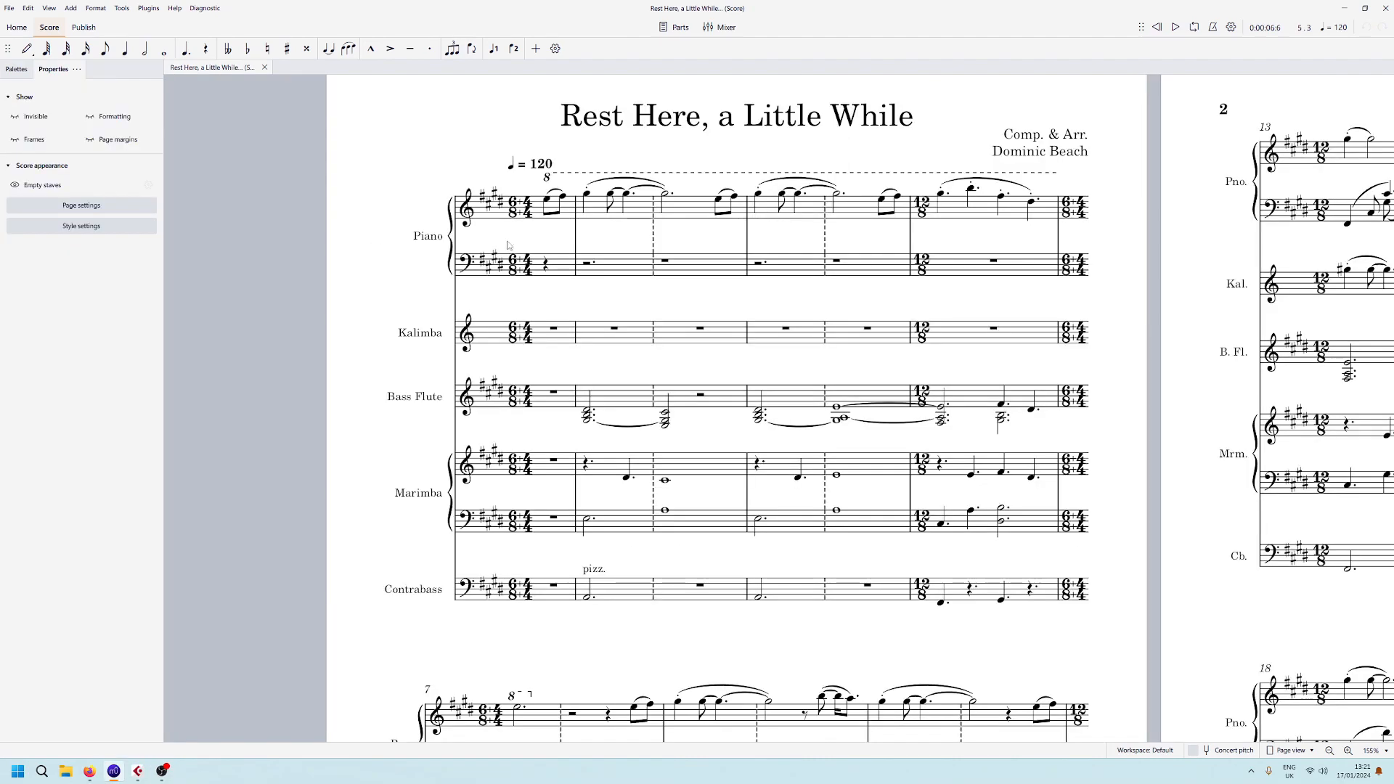
Play the opening system from the first piano note to check the accompaniment.
left_click(548, 204)
key("space")
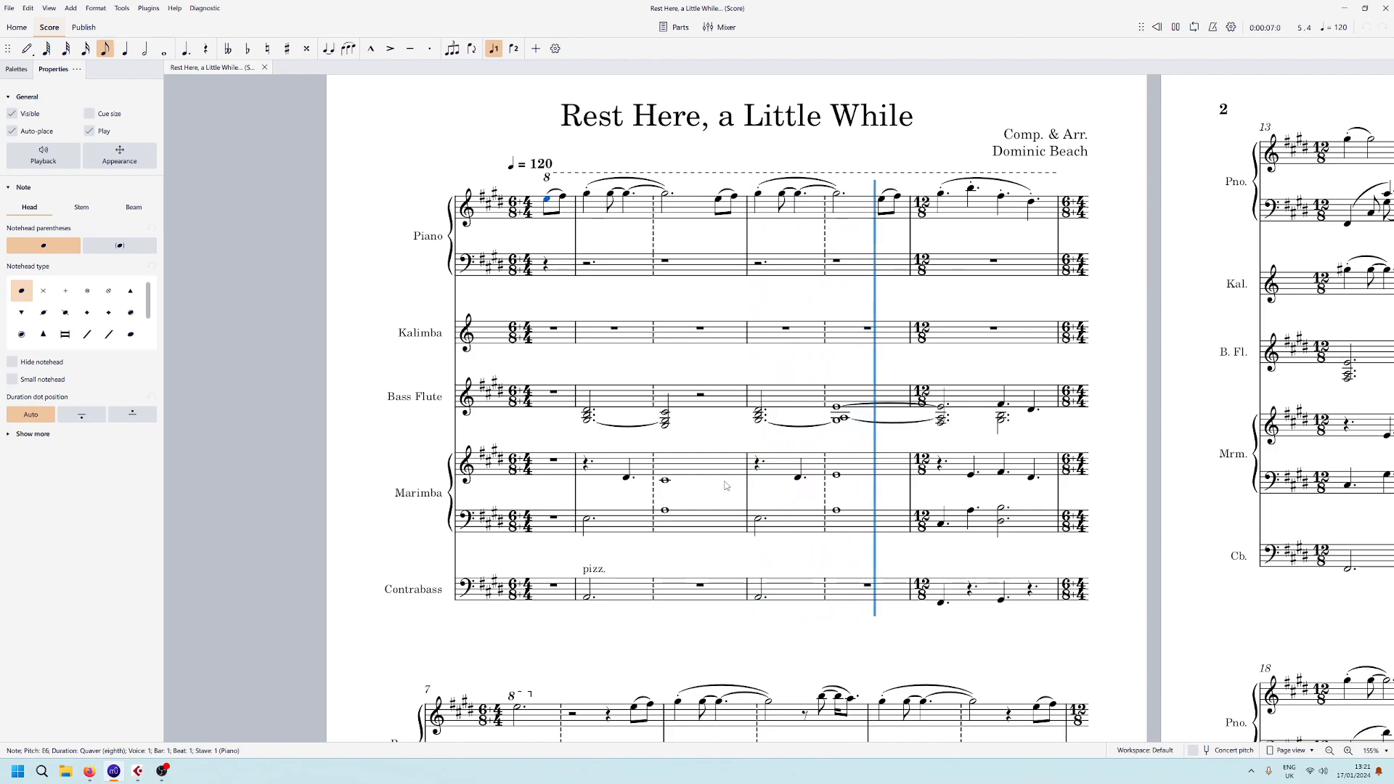
key("space")
left_click(853, 361)
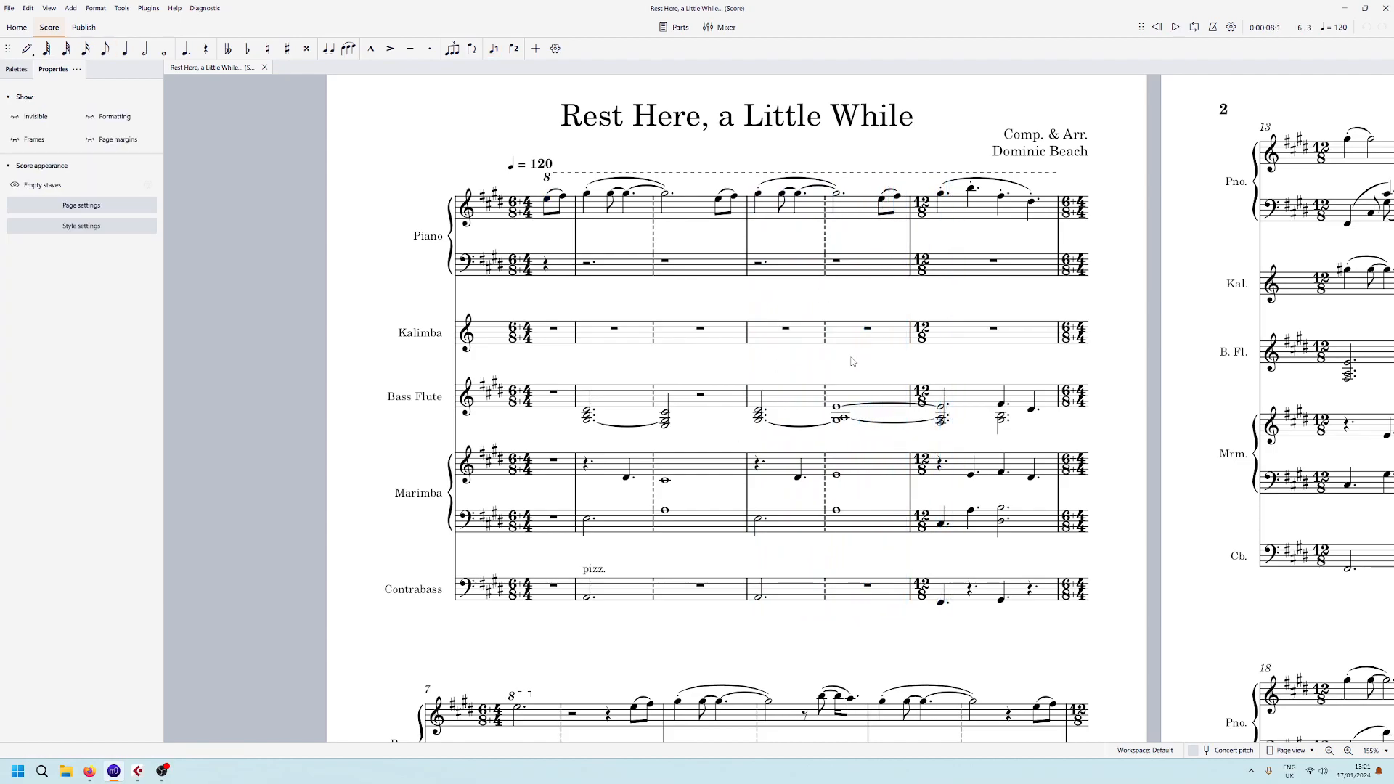
Shorten the Bass Flute's tied chord in bar 5 to a half note, leaving a half rest after it.
mouse_move(809, 366)
left_mouse_down()
mouse_move(866, 448)
mouse_move(848, 442)
left_mouse_up()
mouse_move(556, 361)
left_mouse_down()
mouse_move(640, 418)
mouse_move(702, 443)
mouse_move(600, 373)
mouse_move(694, 443)
mouse_move(735, 451)
left_mouse_up()
left_click(763, 378)
left_click(736, 405)
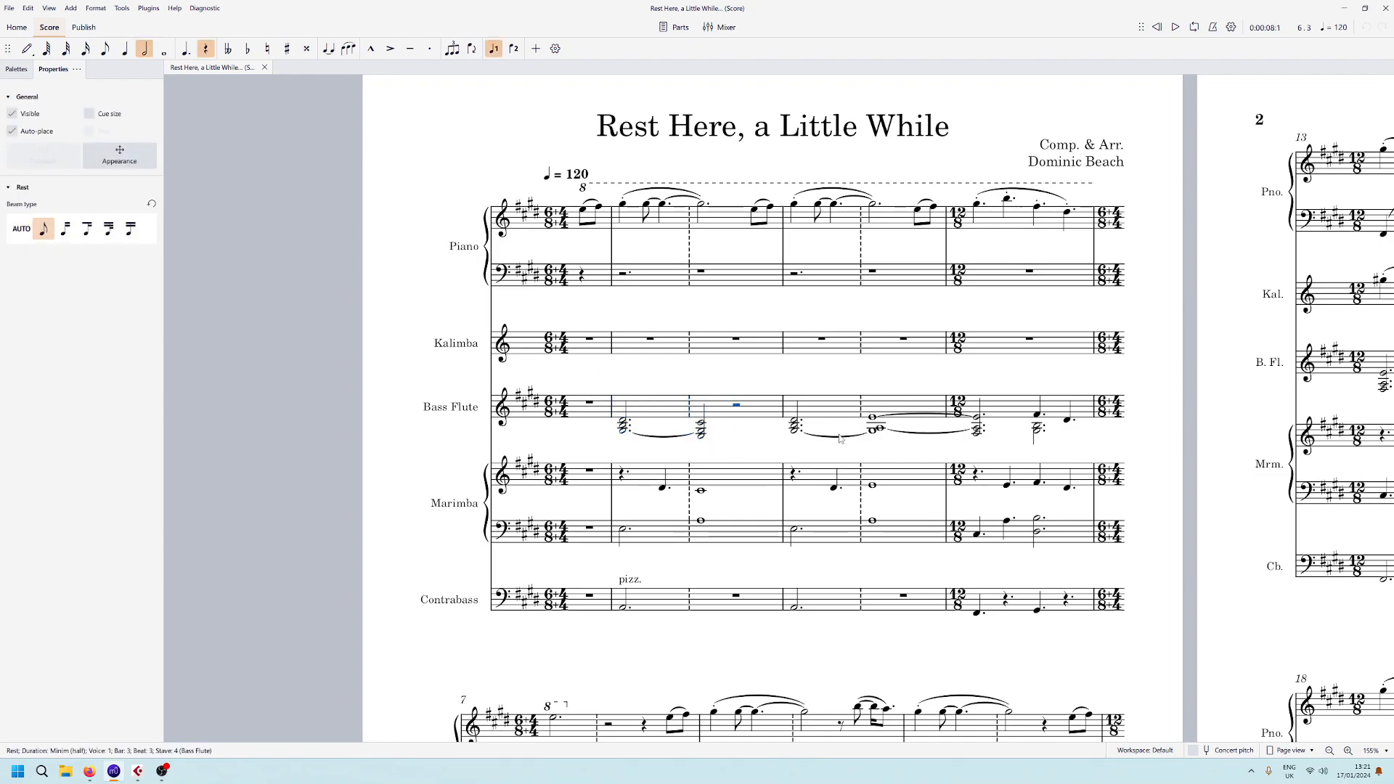
left_click(787, 381)
mouse_move(849, 374)
left_mouse_down()
mouse_move(895, 472)
mouse_move(895, 453)
left_mouse_up()
left_click(771, 381)
left_click_drag(769, 381, 918, 457)
left_click(867, 373)
left_click_drag(863, 373, 896, 451)
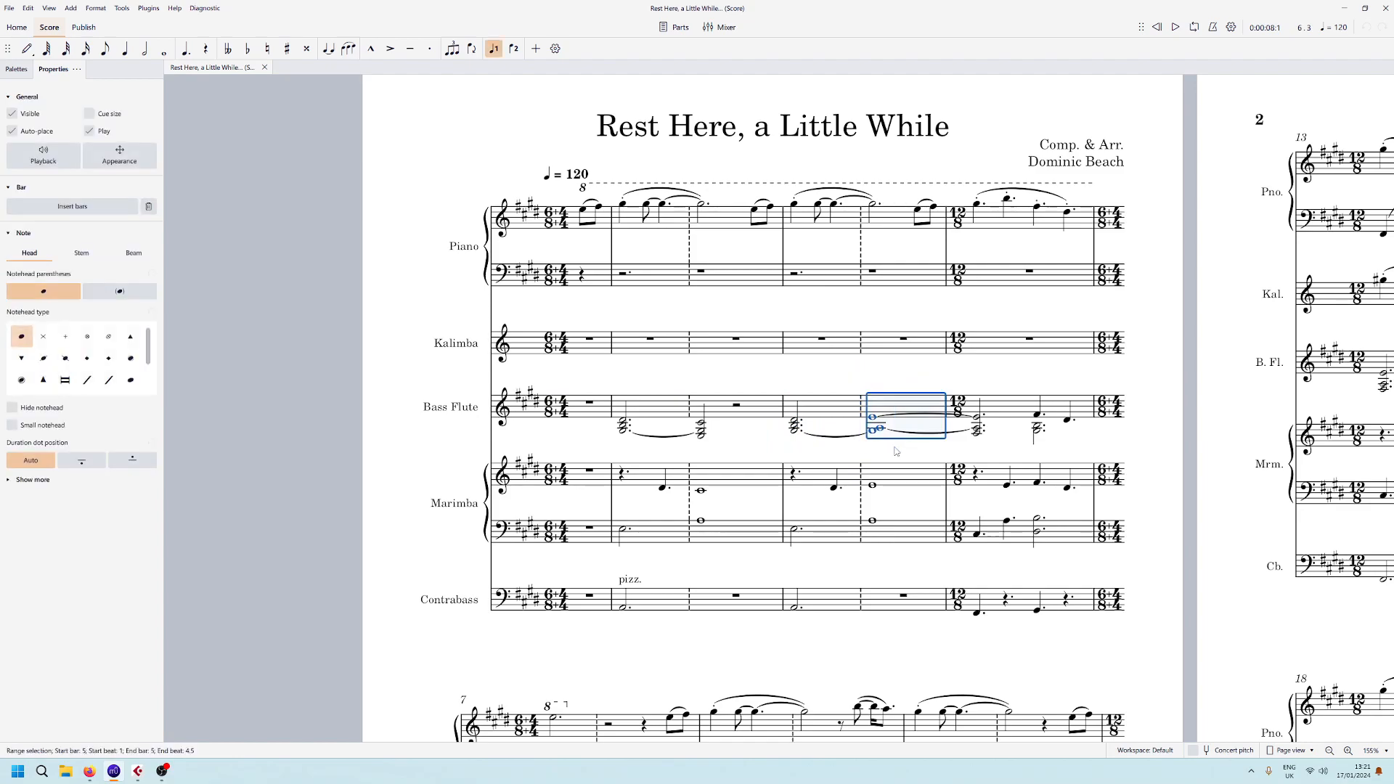
key("6")
left_click(901, 386)
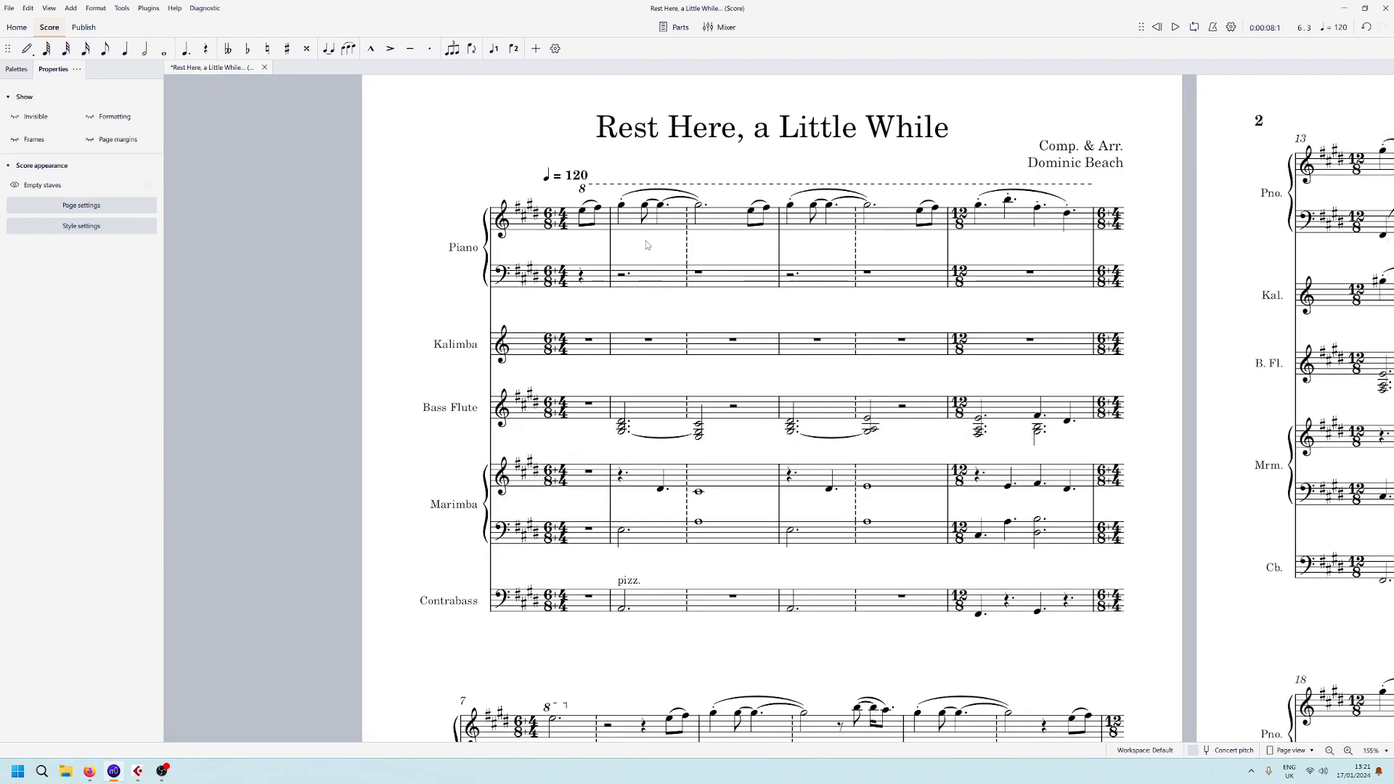
Play the piece from its first piano note to hear the shortened Bass Flute chord.
left_click(582, 209)
key("space")
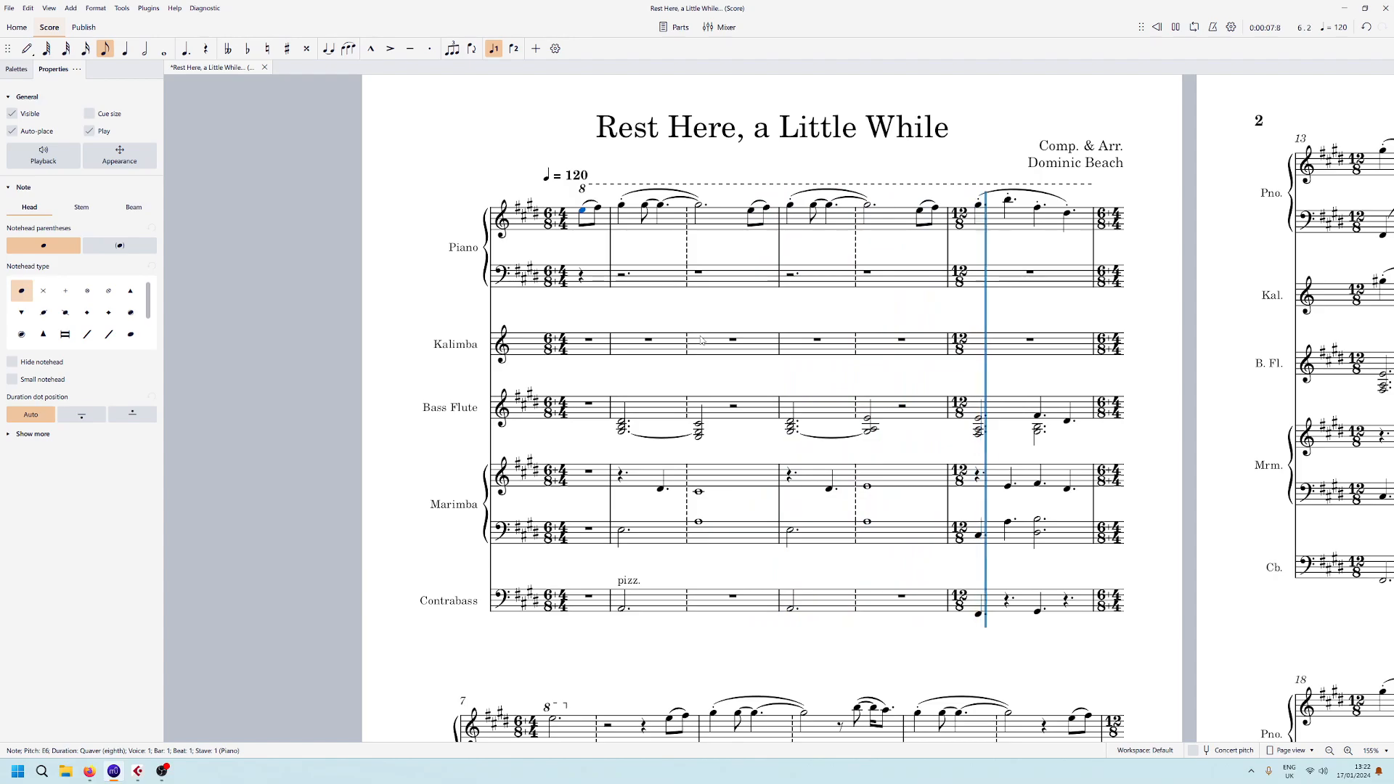
left_click_drag(634, 478, 762, 551)
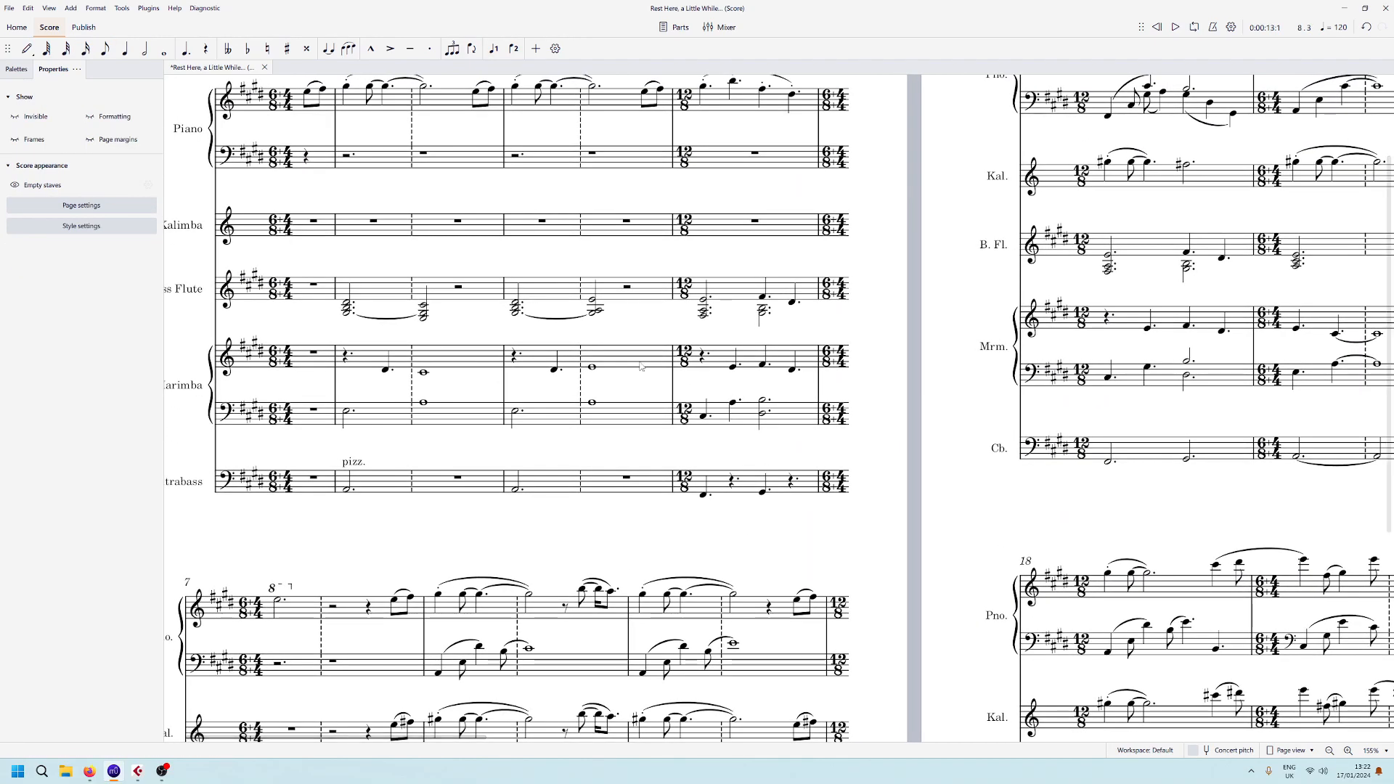
Play from the piano pickup at the end of bar 5 into bar 8.
left_click_drag(632, 329, 693, 422)
left_click(333, 148)
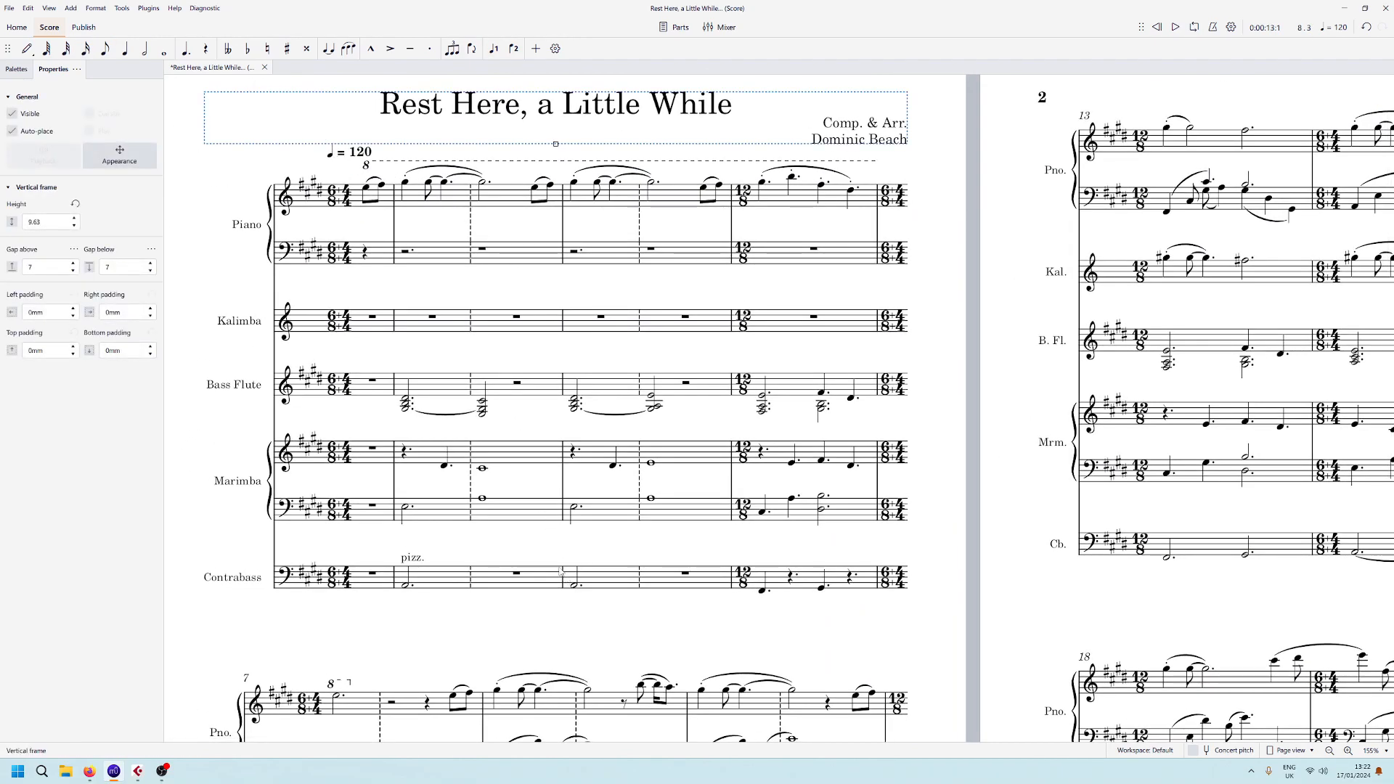
left_click(534, 619)
left_click(709, 175)
left_click(725, 416)
mouse_move(692, 613)
left_mouse_down()
mouse_move(818, 241)
mouse_move(919, 172)
mouse_move(701, 607)
left_mouse_up()
left_click(694, 612)
key("space")
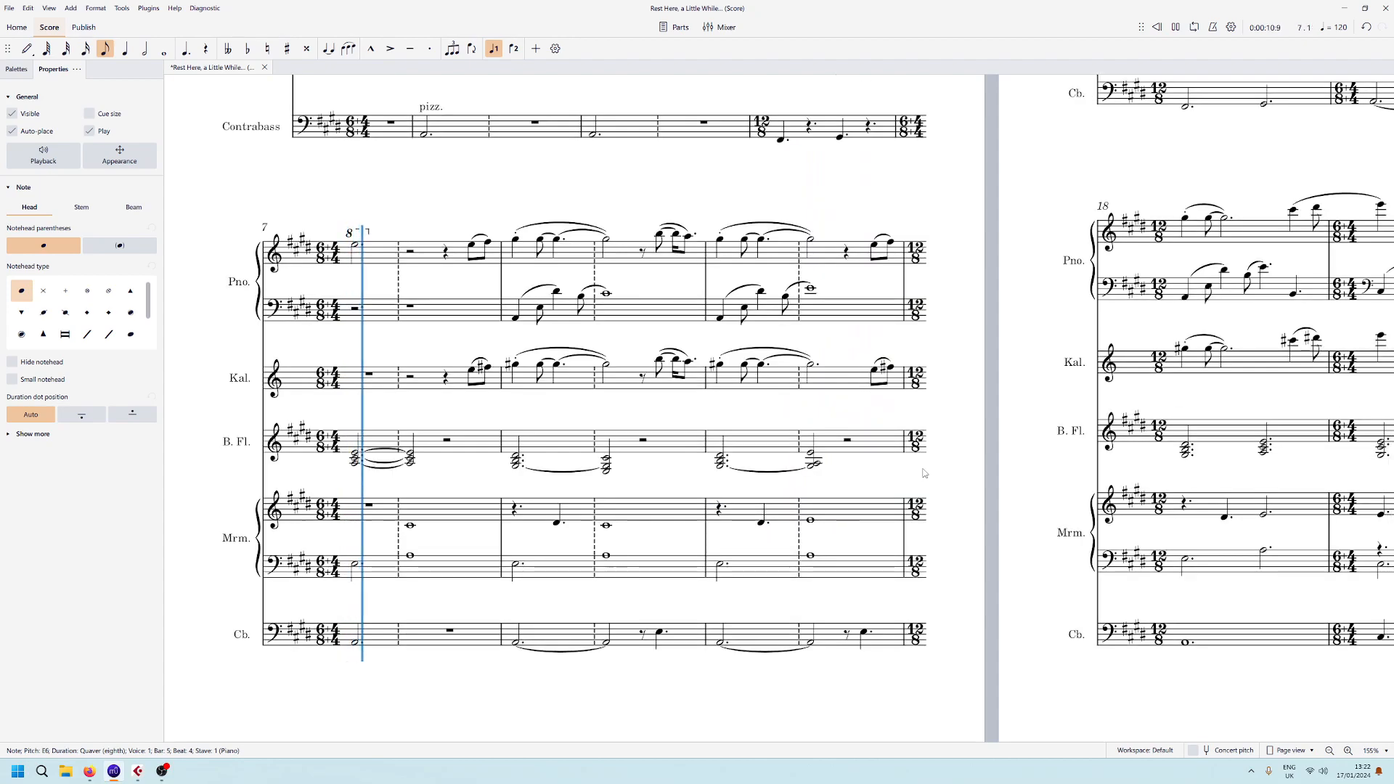
key("space")
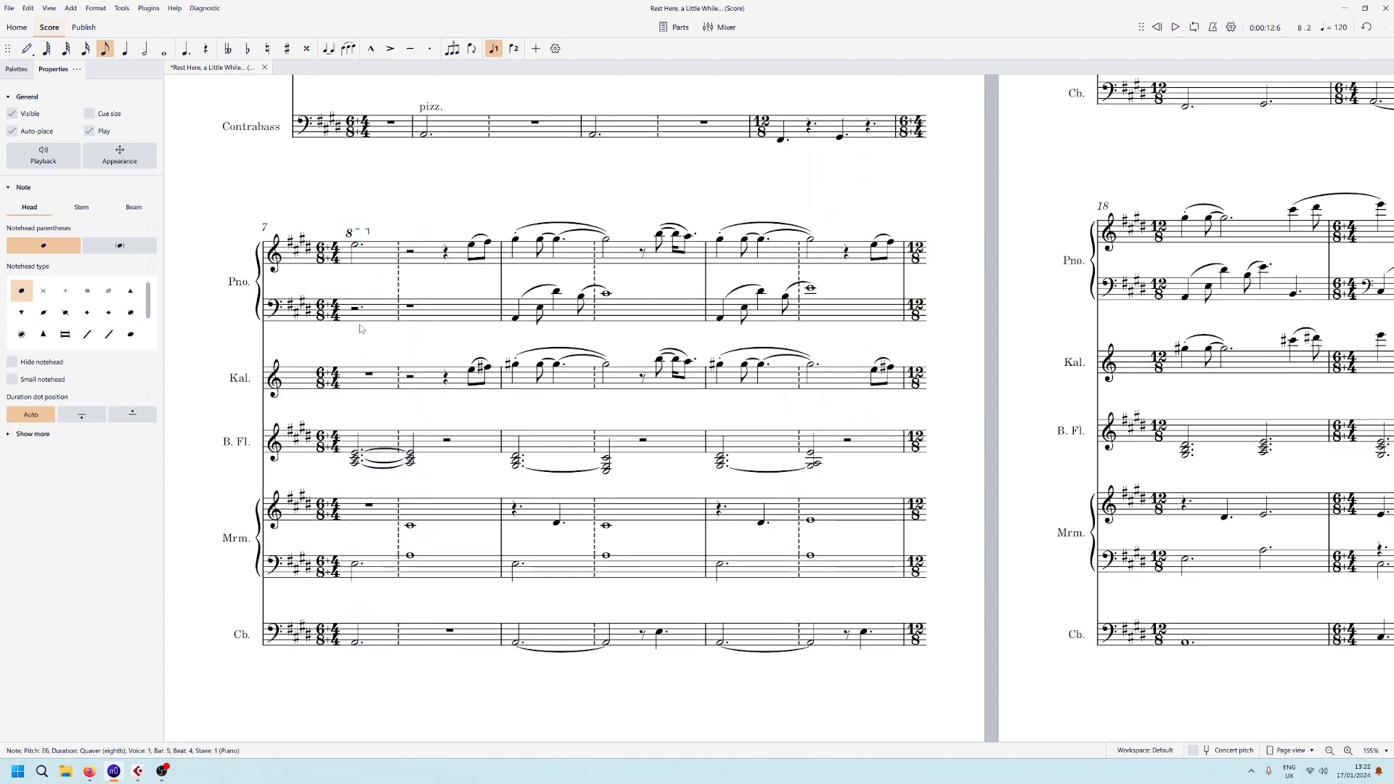
left_click_drag(419, 286, 421, 295)
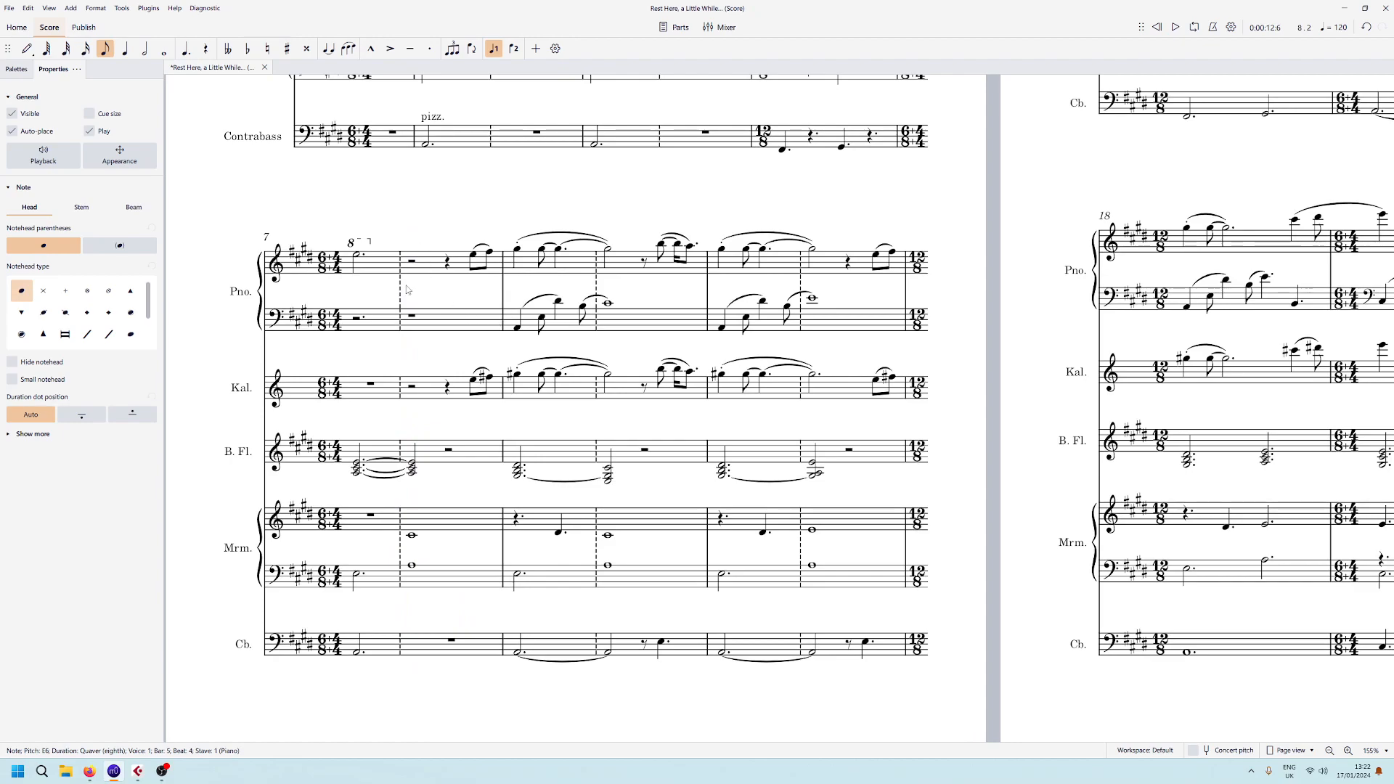
left_click_drag(438, 201, 556, 224)
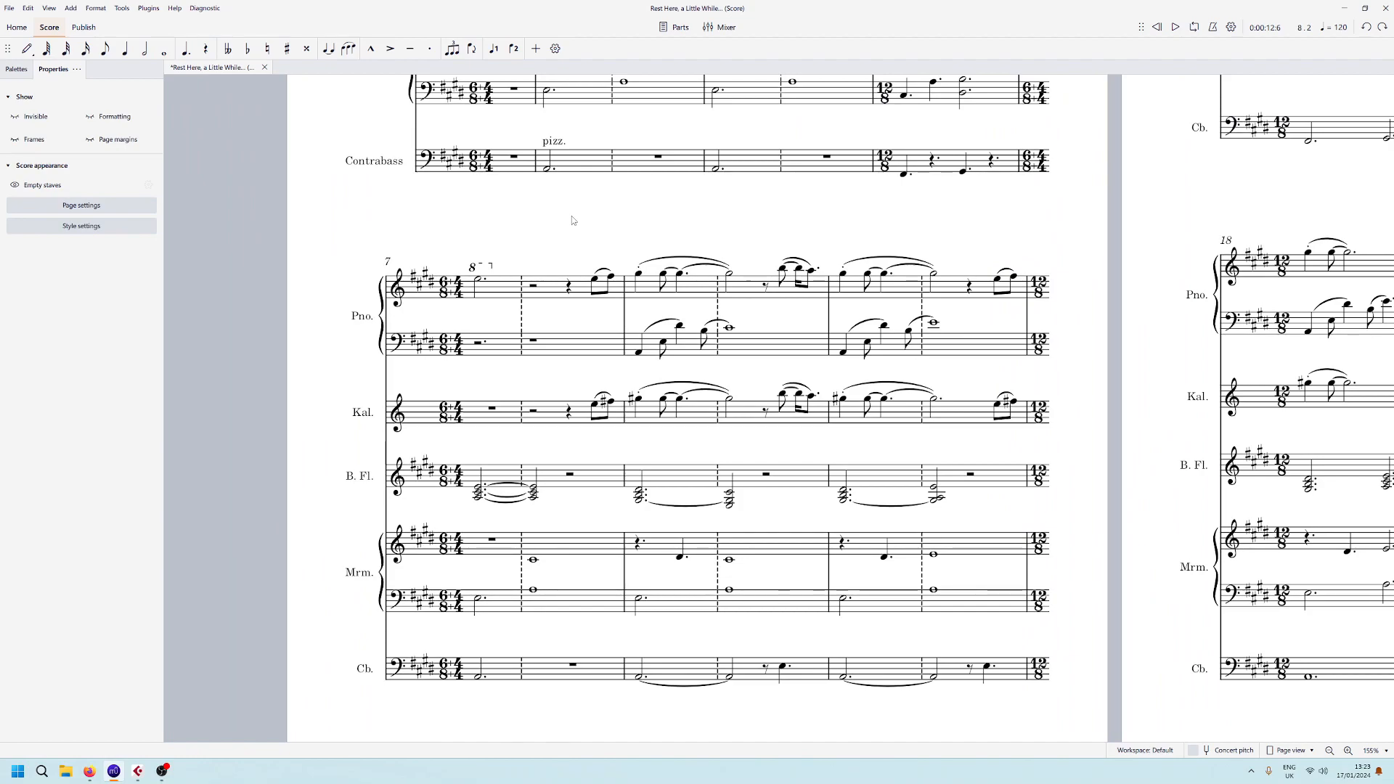
left_click(533, 285)
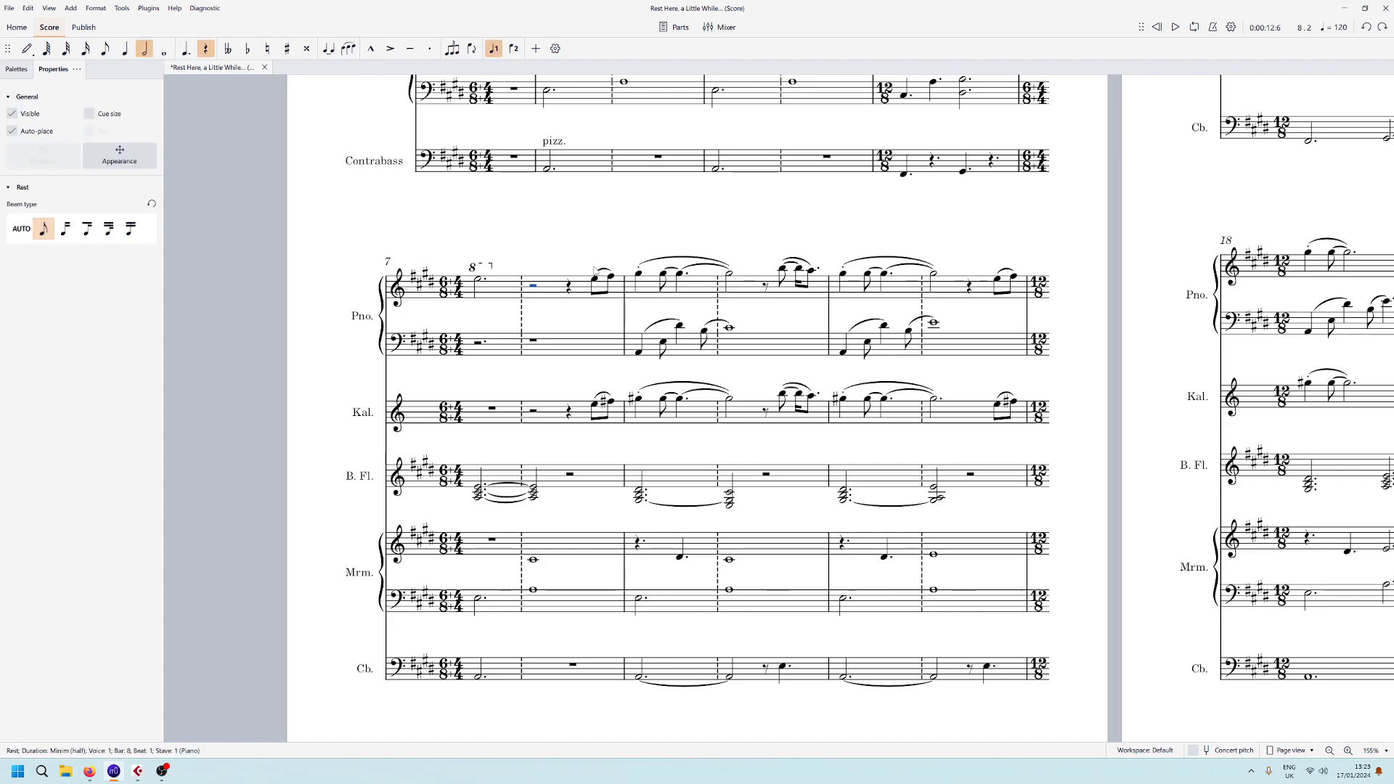
key("Escape")
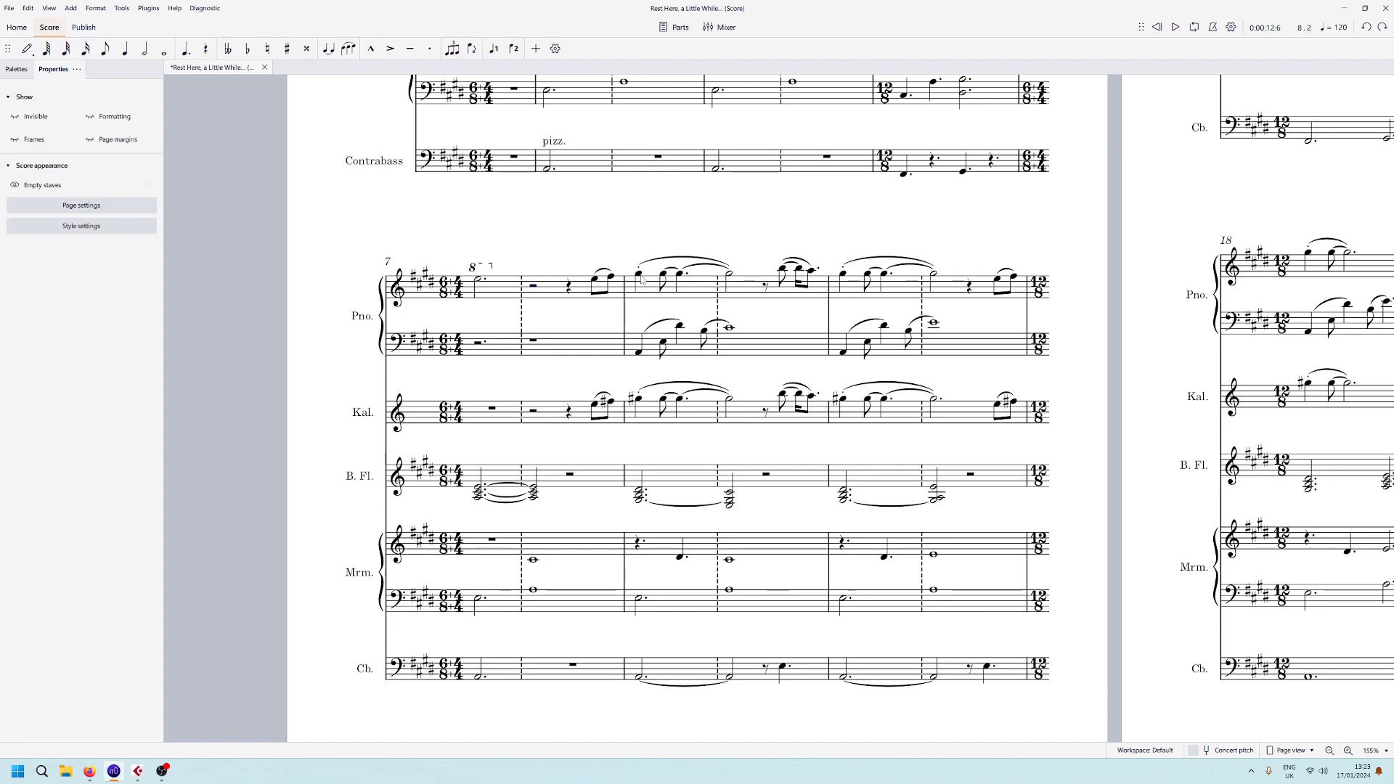
left_click(640, 279)
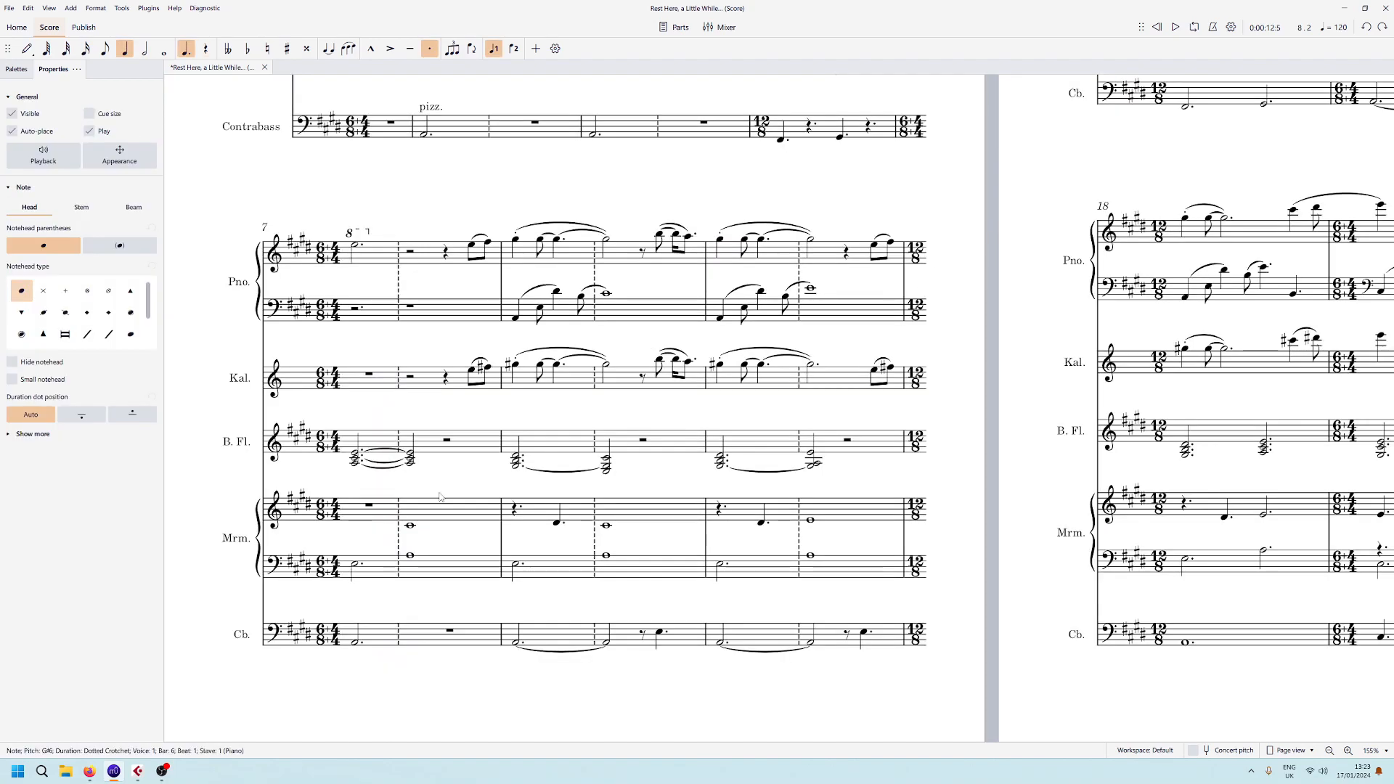
left_click(440, 497)
key("Escape")
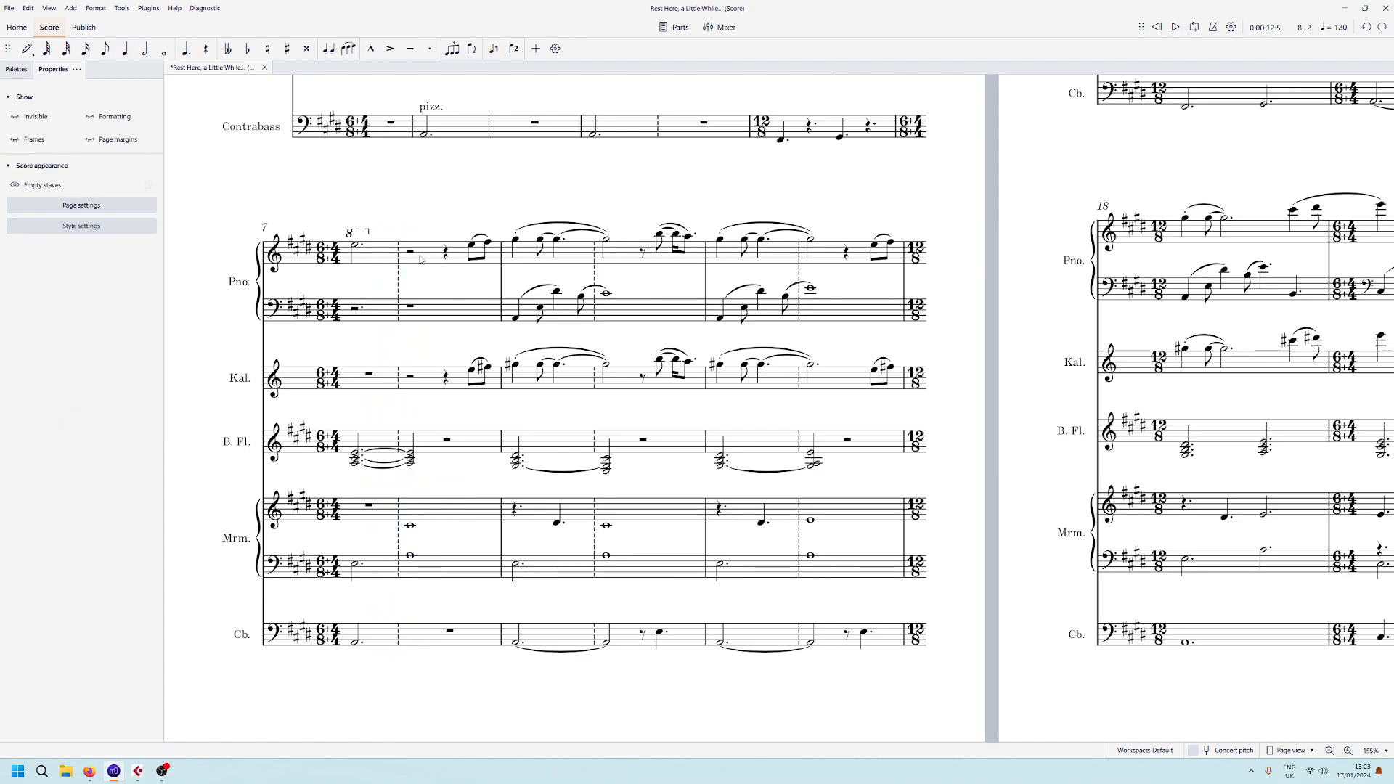
Enter a half-note G in place of the half rest at the start of bar 8 in the upper Piano staff.
left_click(411, 254)
key("n")
key("g")
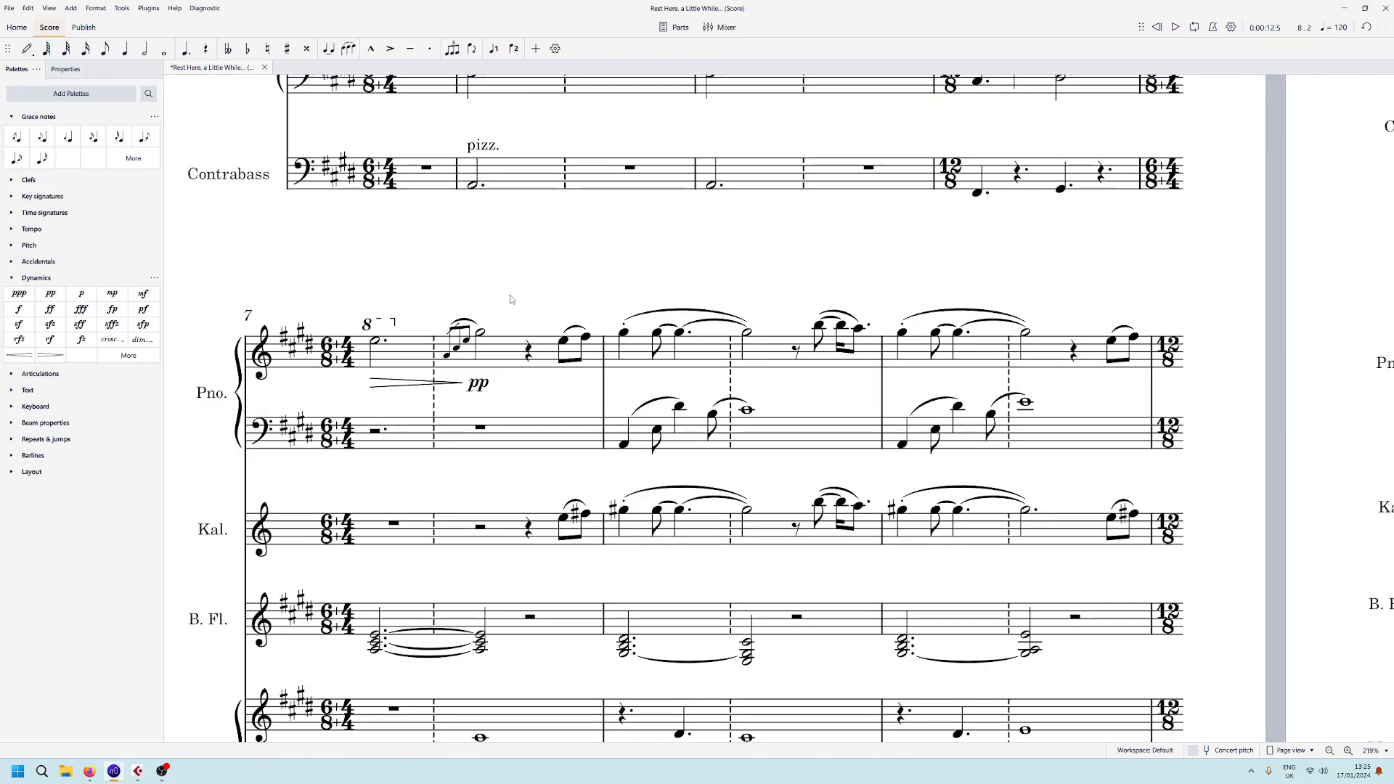
Play the piece from the first piano note through bar 8 to hear the piano's grace notes and dynamics.
scroll(510, 299, "down", 6)
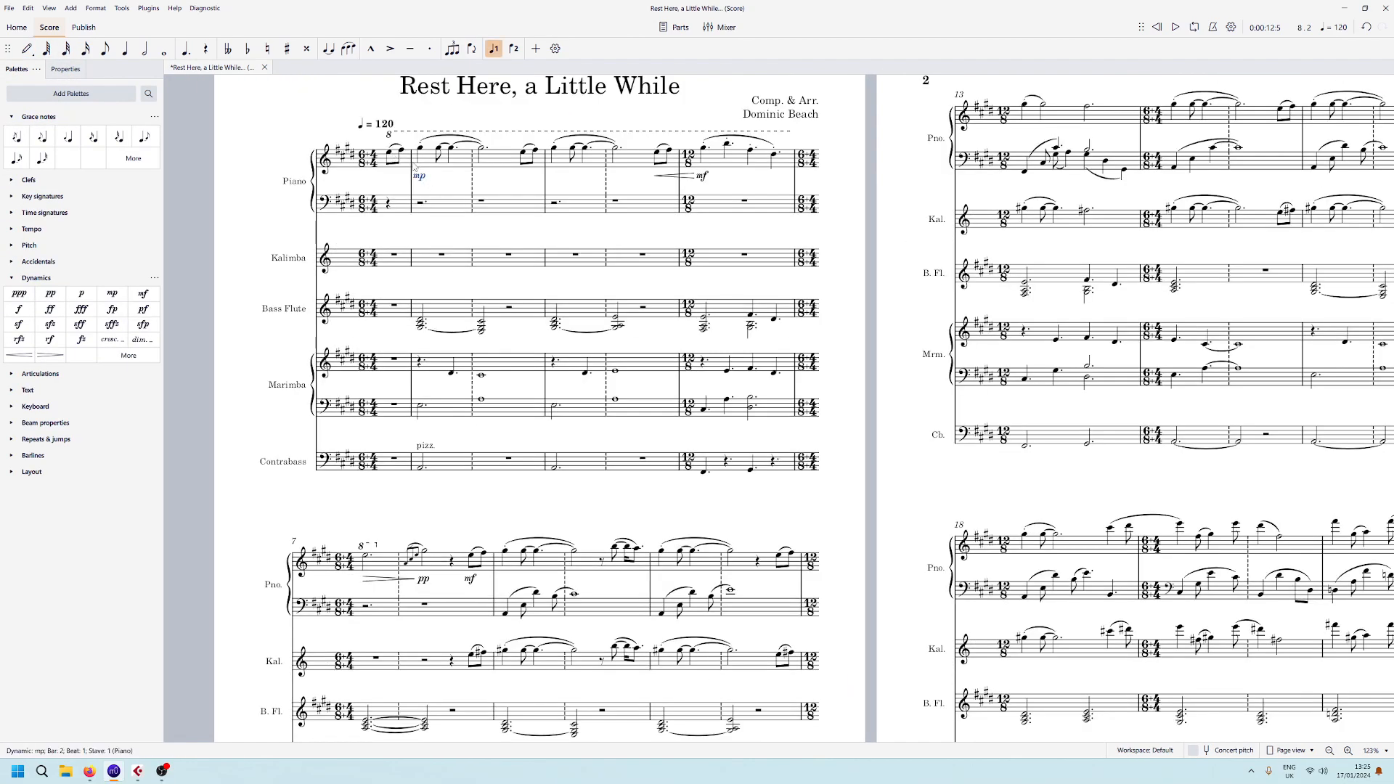
left_click(390, 155)
key("space")
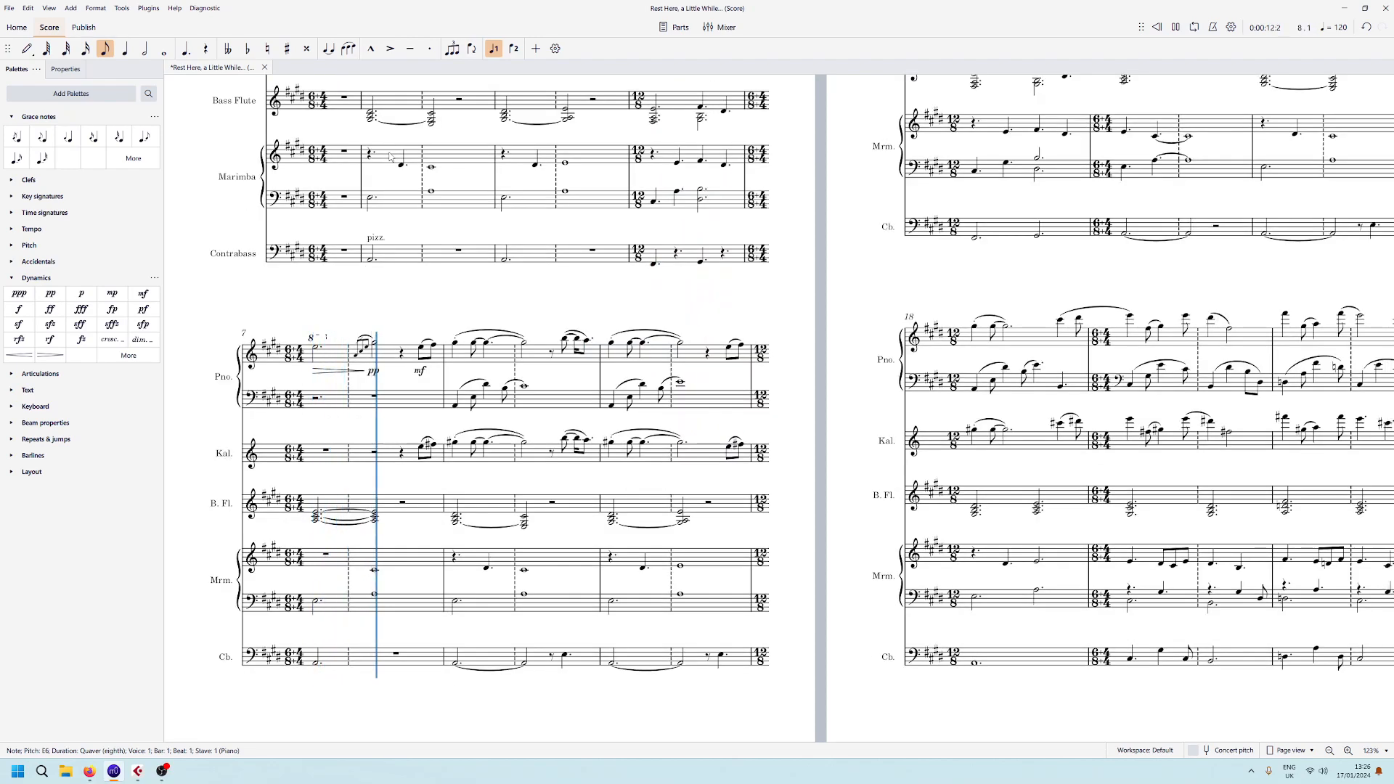
key("space")
left_click(416, 313)
left_click_drag(427, 305, 549, 293)
scroll(501, 347, "up", 5)
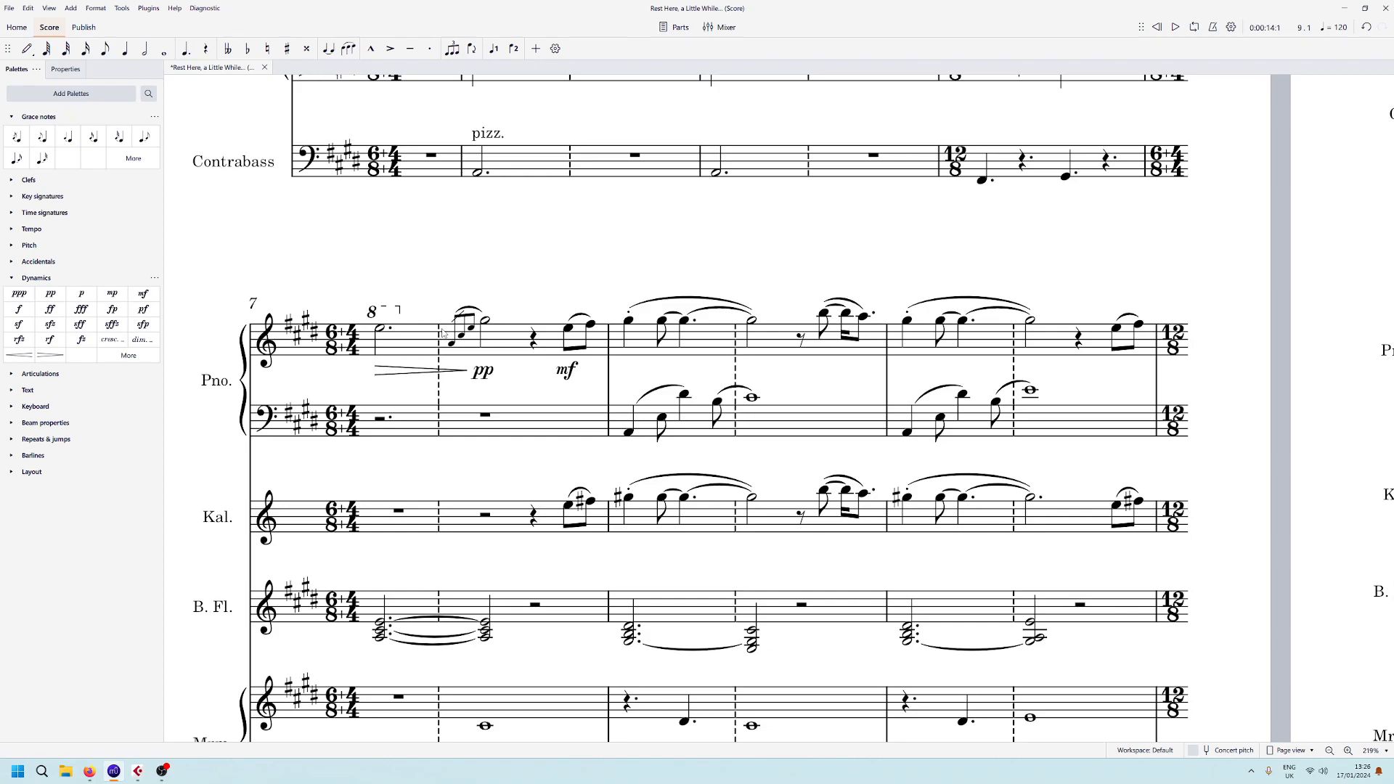
Undo the most recent edits to the score.
key("ctrl+z")
key("ctrl+z")
key("ctrl+z")
key("ctrl+z")
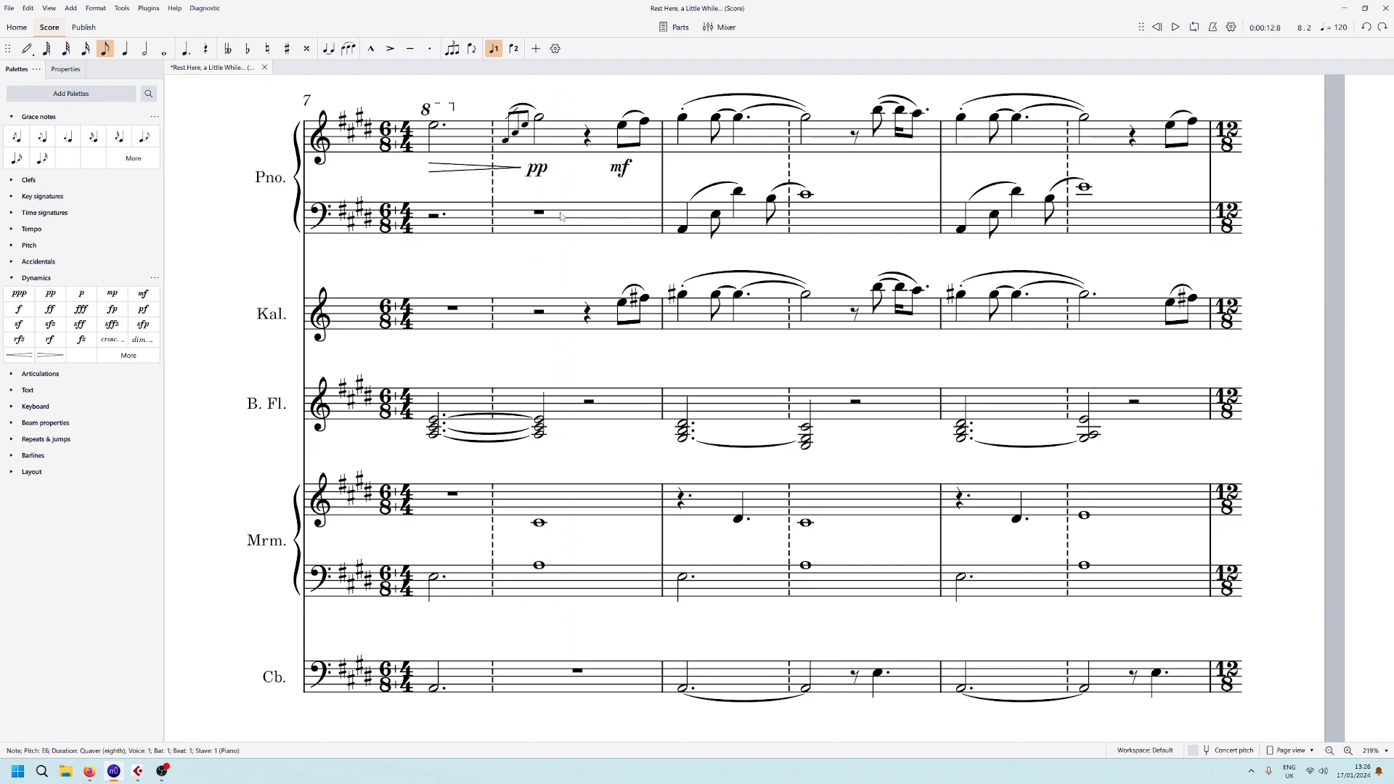
Undo the last edit in the opening bars.
left_click(580, 185)
left_click_drag(569, 143, 550, 635)
scroll(561, 542, "down", 4)
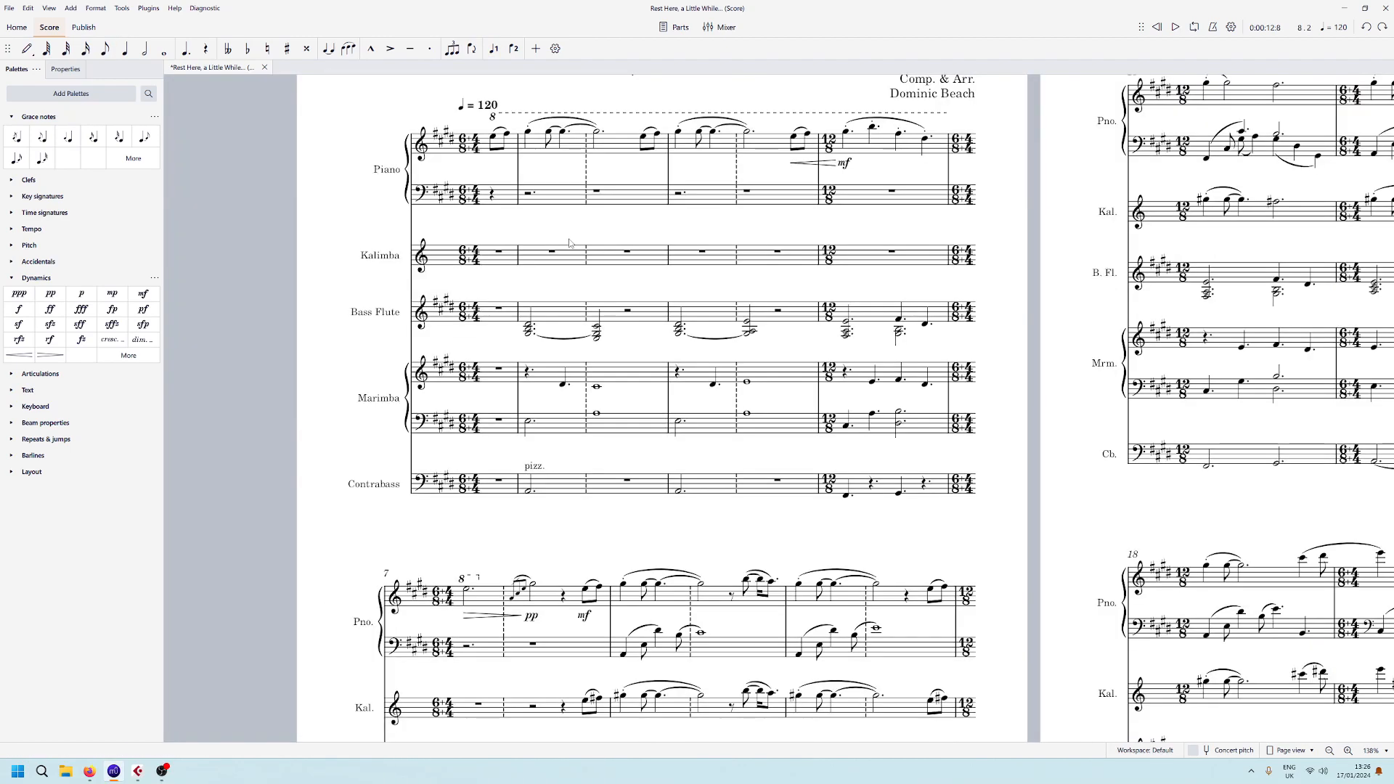
key("ctrl+z")
left_click(571, 249)
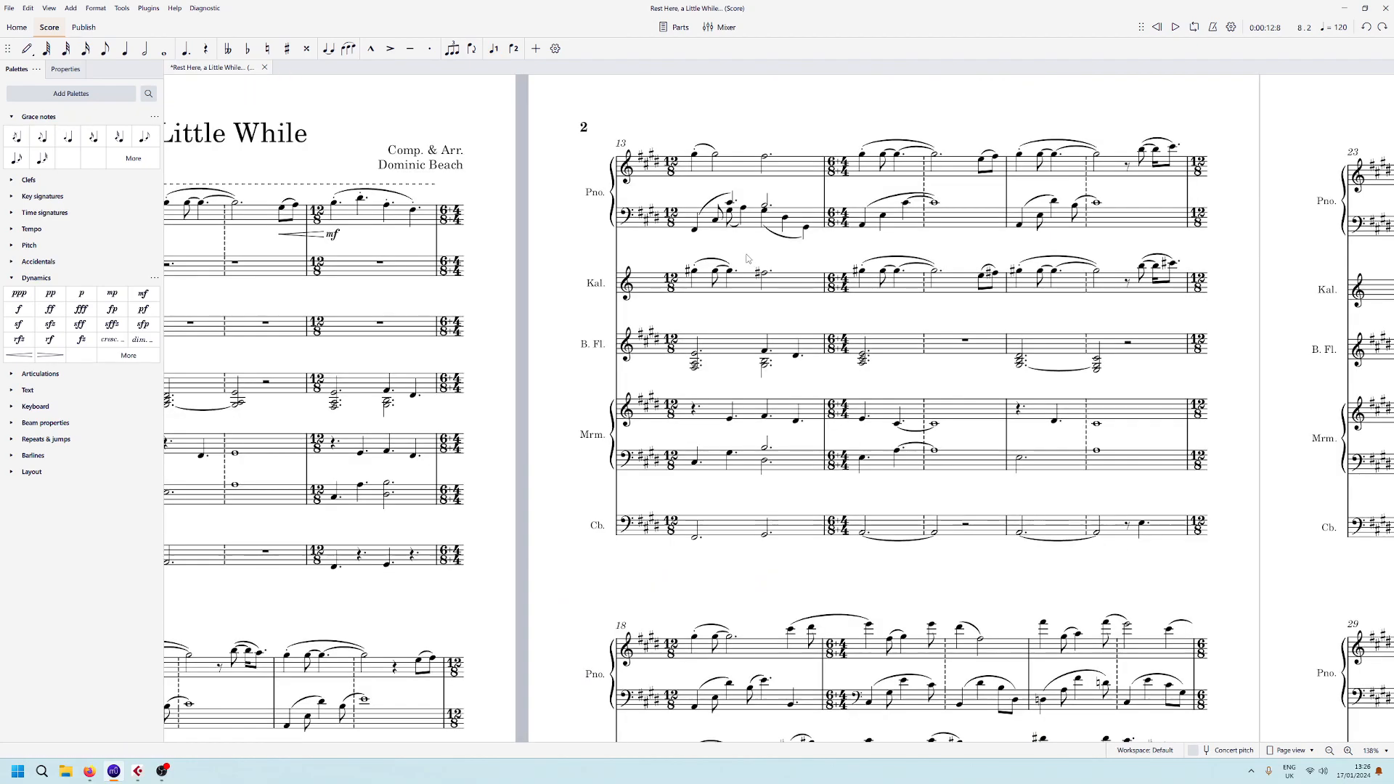
Compare bar 13 with the opening and single out the upper Piano phrase in the first 12/8 bar.
left_click_drag(746, 255, 804, 210)
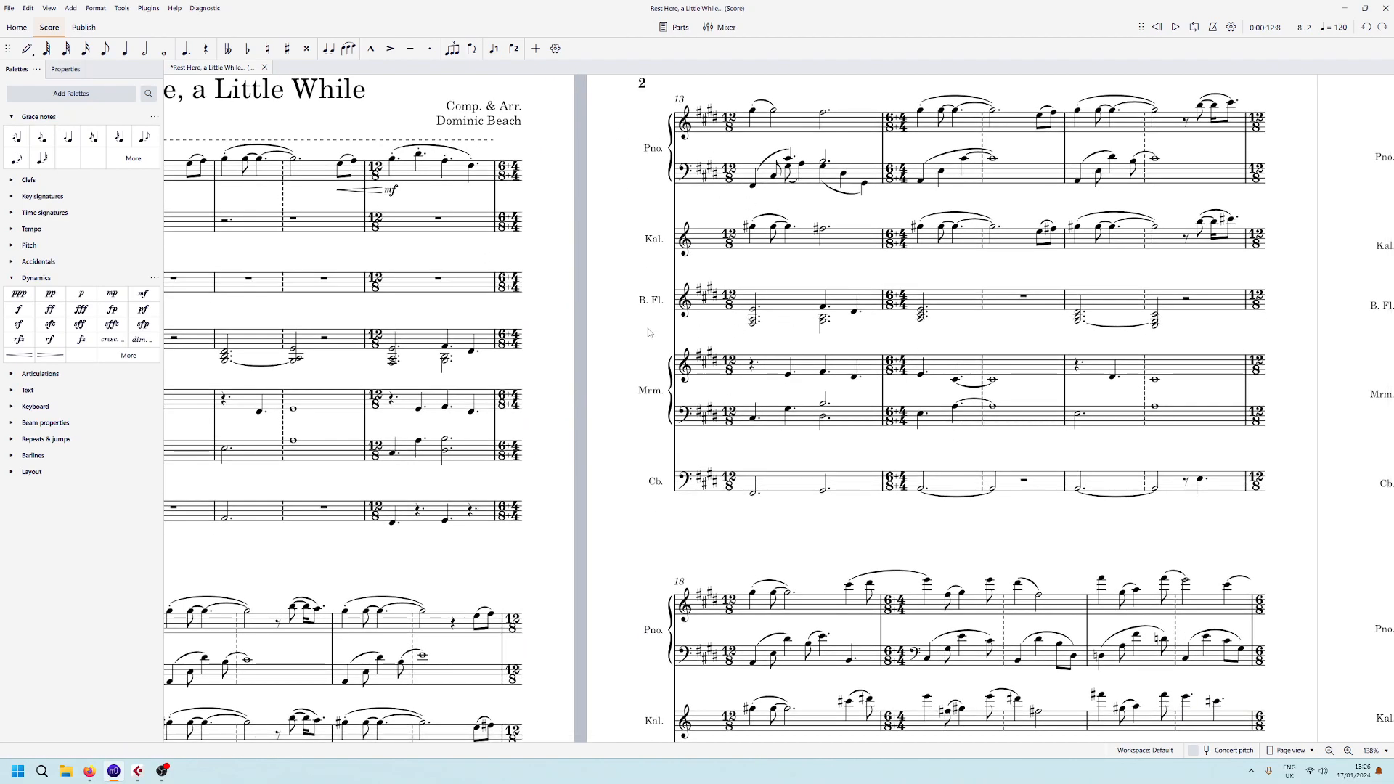
left_click_drag(811, 96, 871, 207)
left_click(854, 145)
left_click_drag(640, 190, 870, 163)
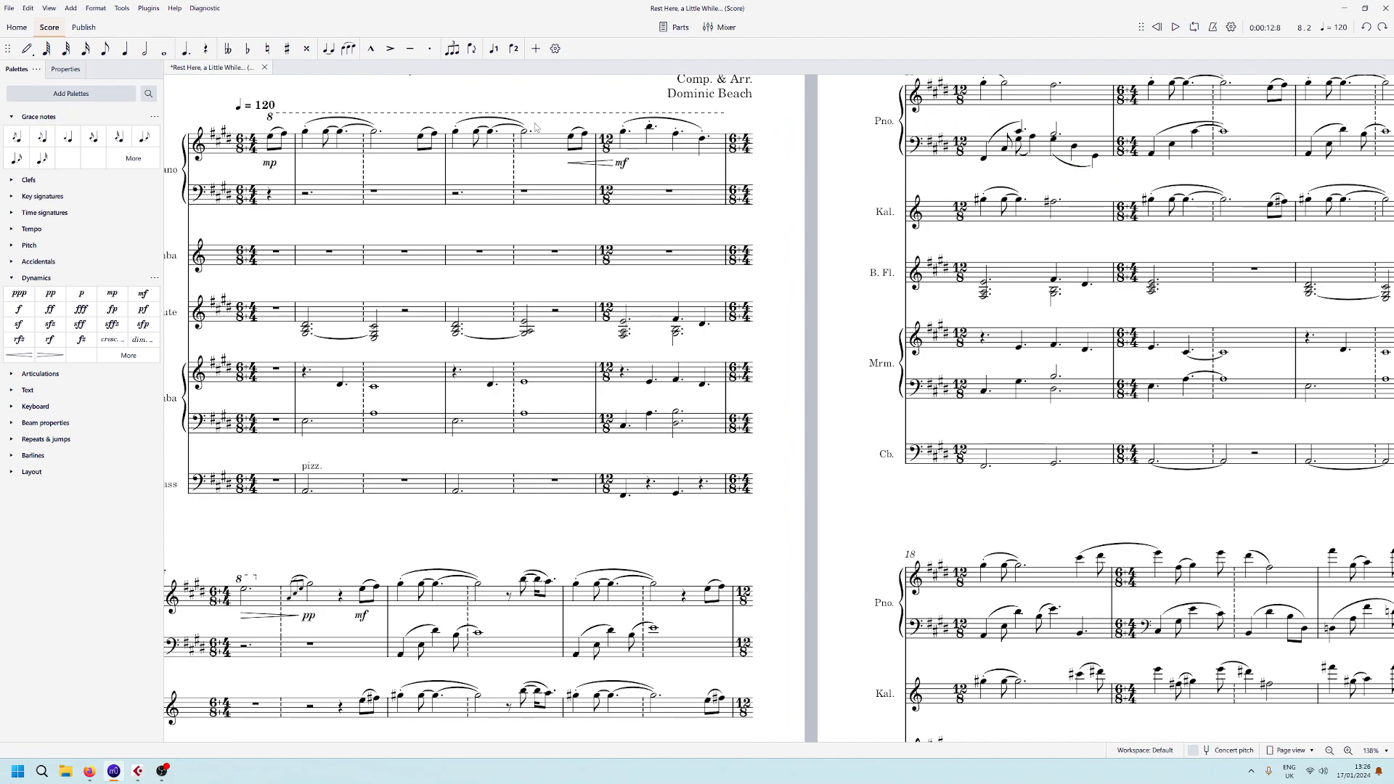
left_click_drag(601, 112, 727, 172)
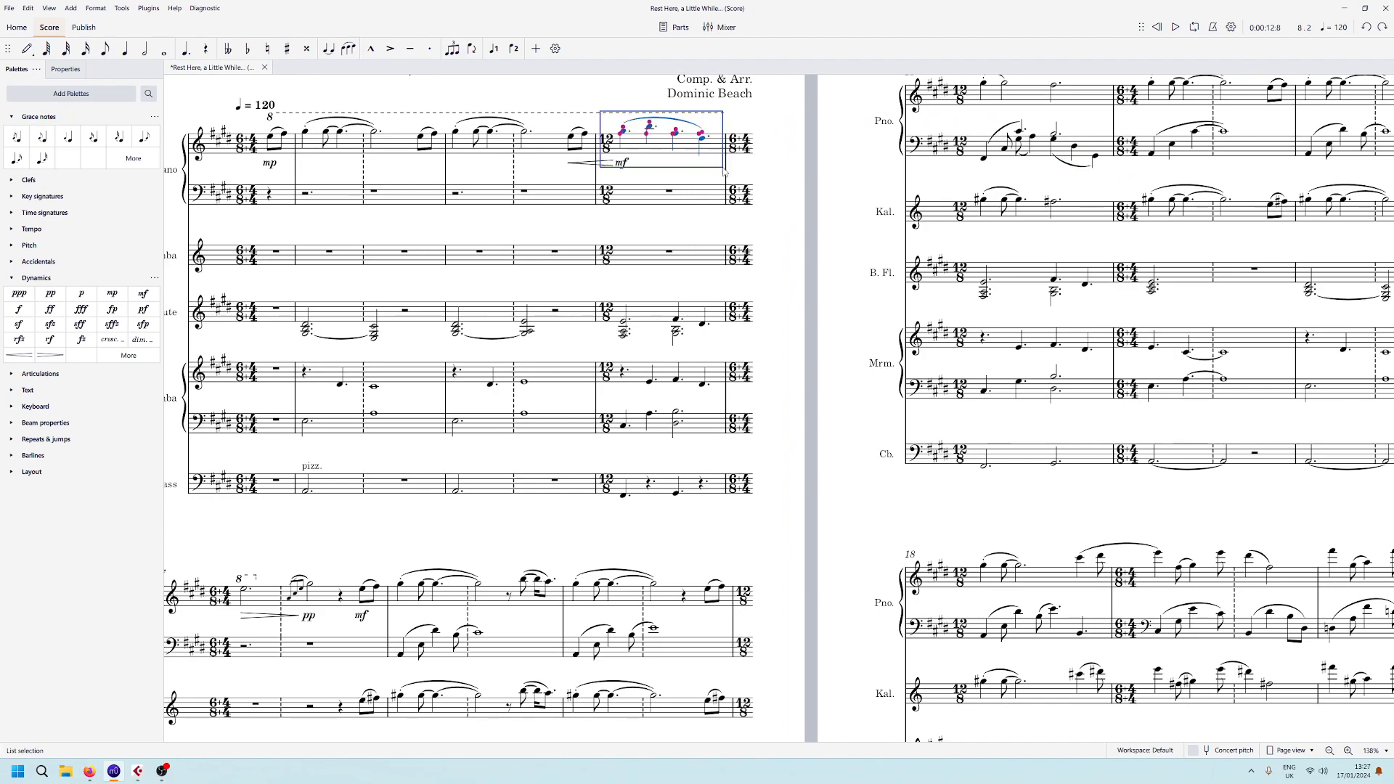
left_click_drag(774, 263, 834, 136)
Examine the rising figure in the lower Piano staff at bar 9.
mouse_move(453, 433)
left_mouse_down()
mouse_move(468, 369)
mouse_move(539, 501)
mouse_move(530, 489)
left_mouse_up()
left_click(572, 349)
left_click_drag(572, 347, 555, 280)
left_click_drag(445, 409, 517, 351)
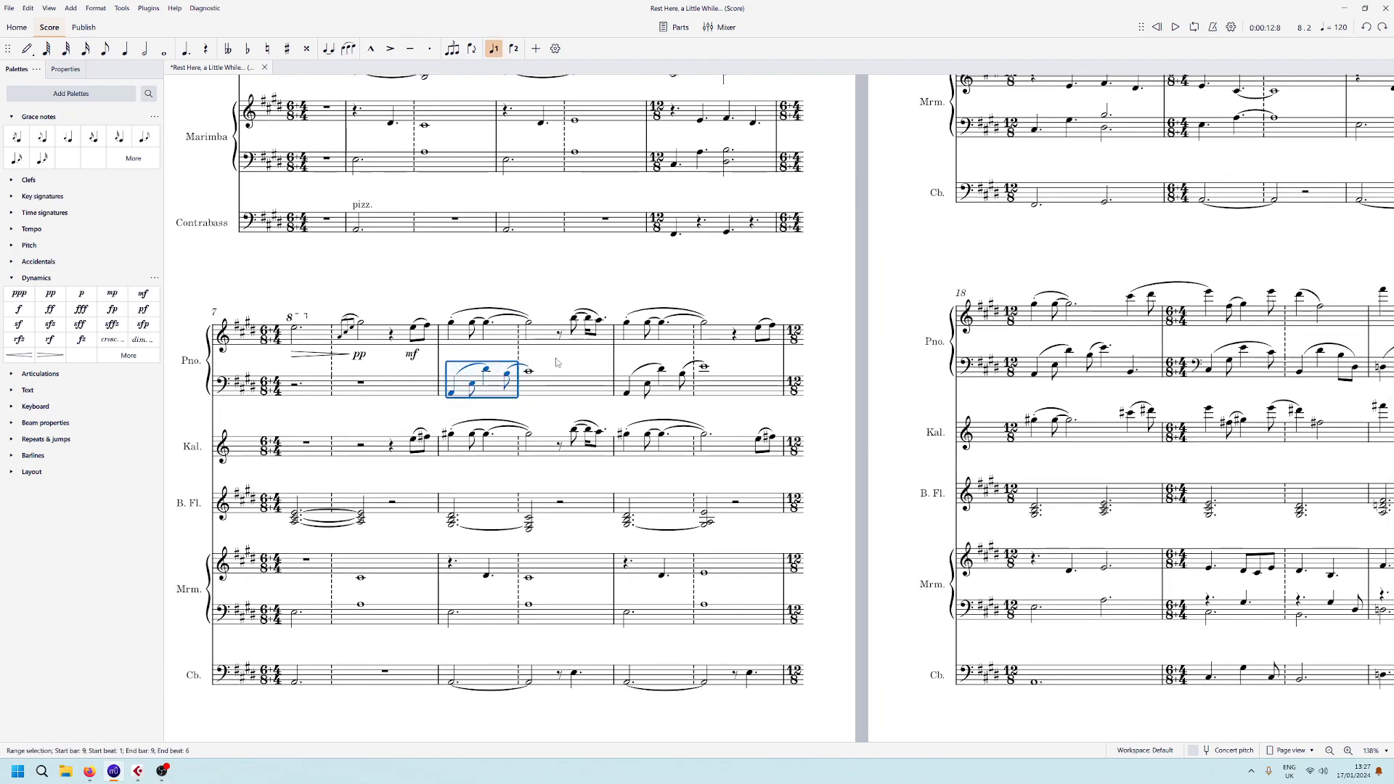
left_click(566, 355)
Examine the descending second-voice notes in the latter half of bar 13 in the lower Piano staff.
left_click_drag(771, 207, 564, 451)
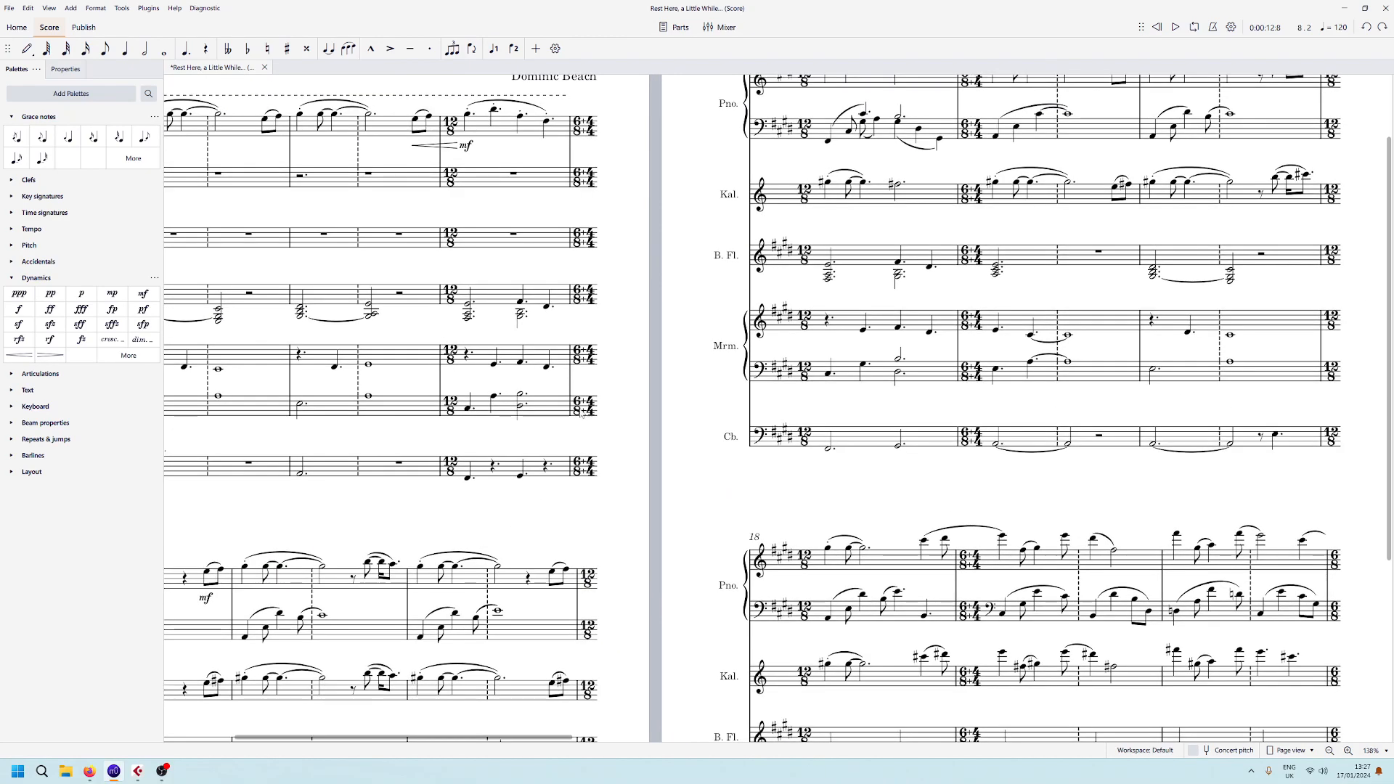
left_click_drag(699, 208, 436, 487)
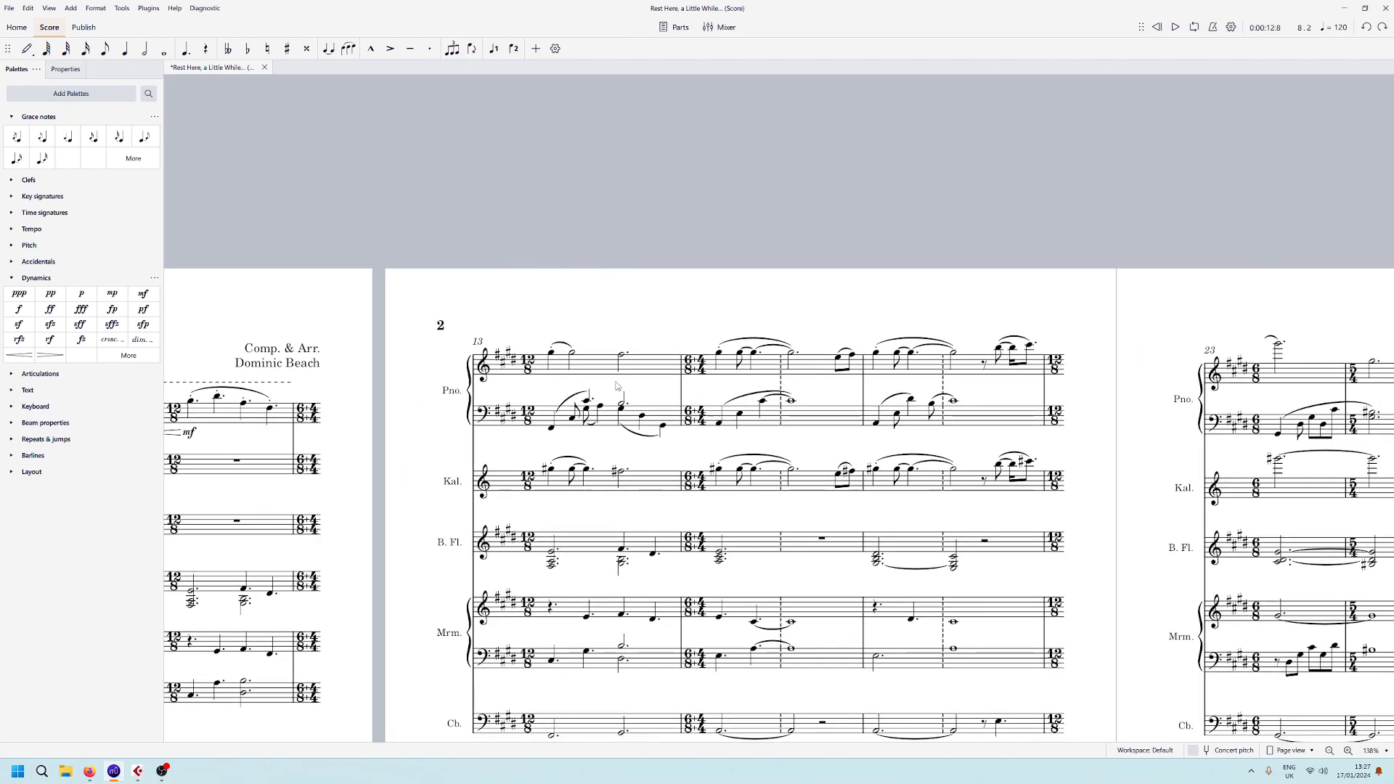
left_click_drag(676, 454, 675, 170)
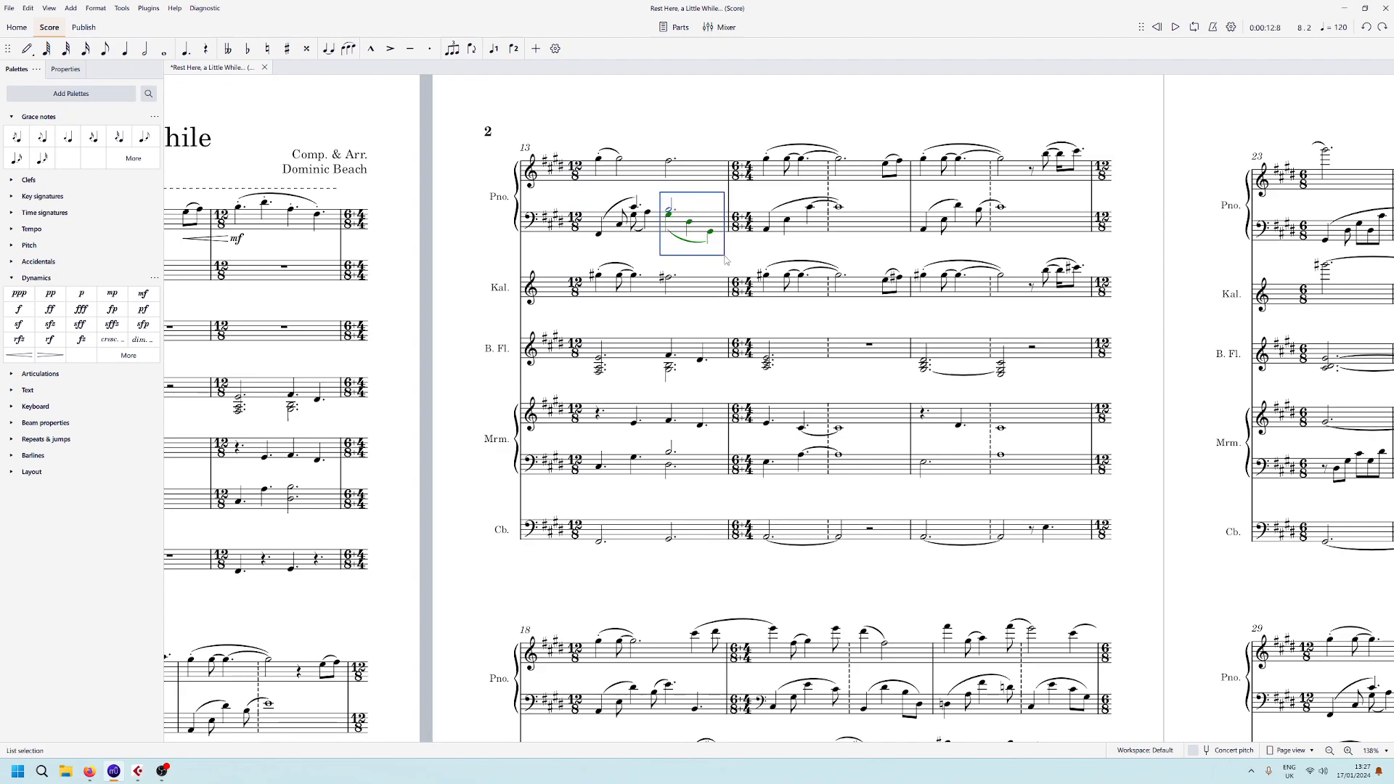
key("Escape")
Select both Piano staves in bar 13 and play that bar.
left_click(645, 178)
left_click(659, 227, "shift")
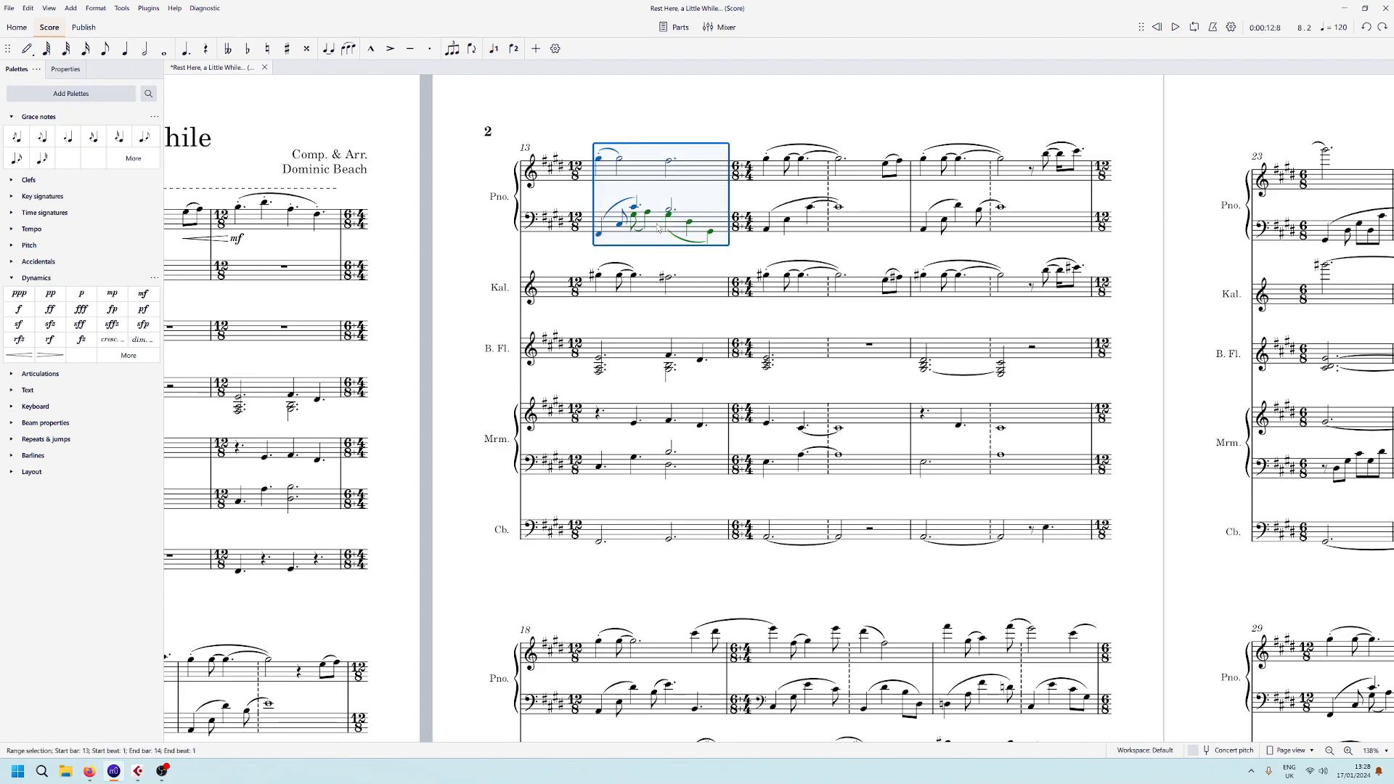
key("space")
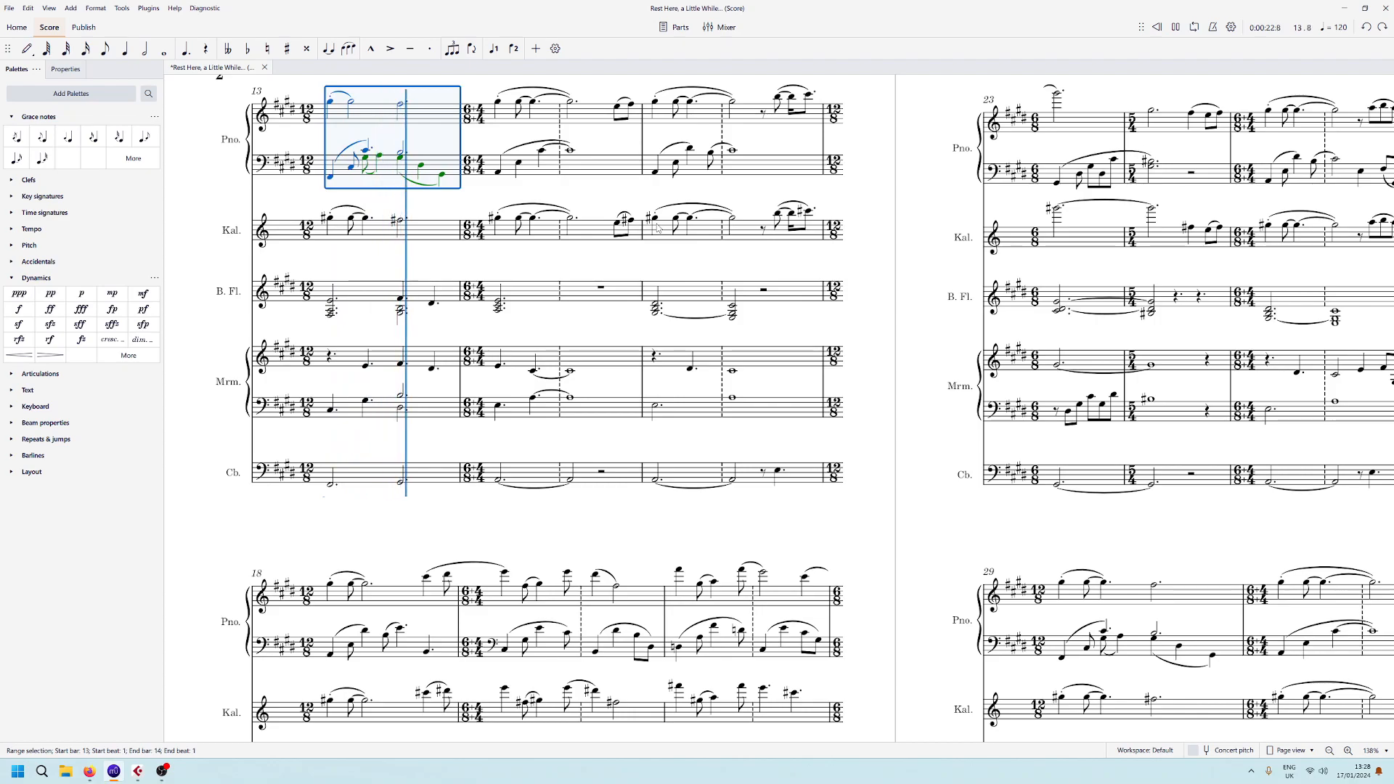
key("space")
key("Escape")
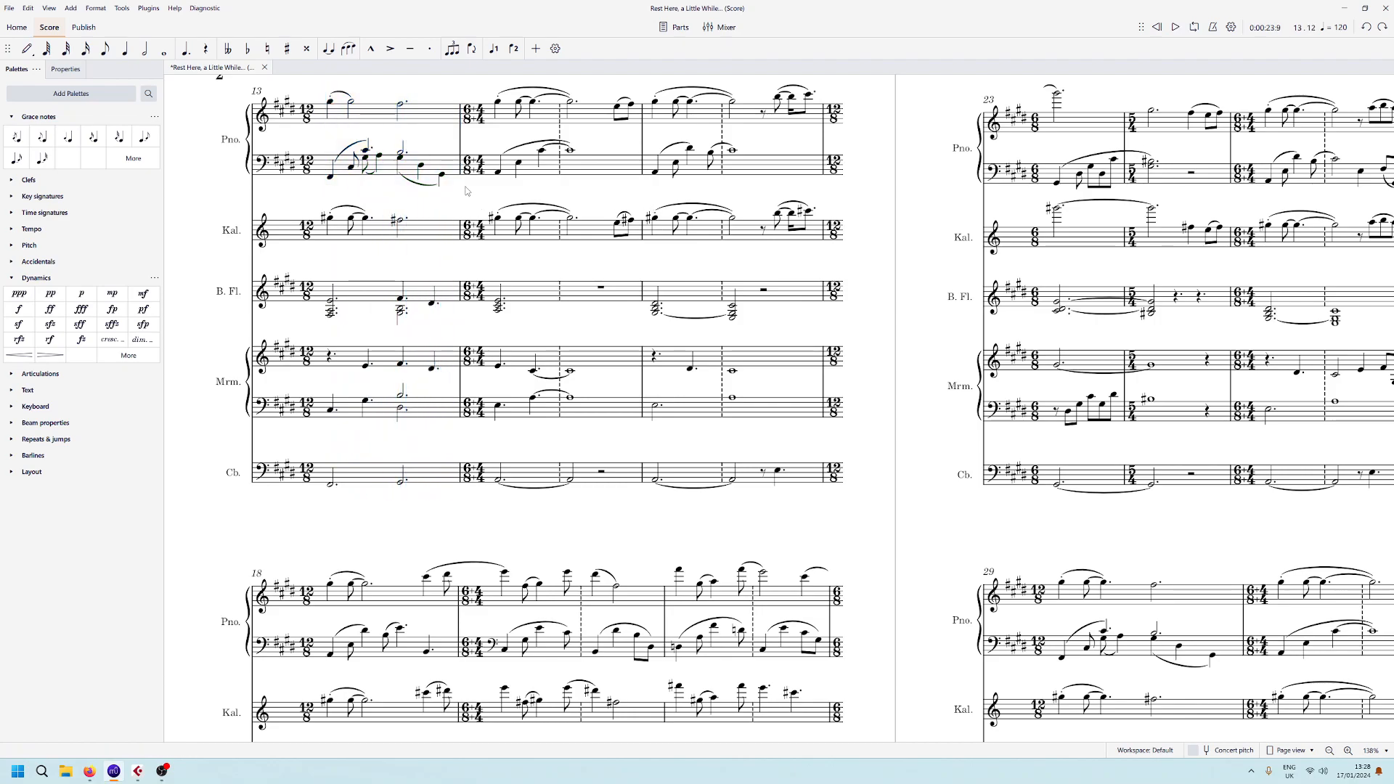
Replay both selected Piano staves of bar 13 and continue listening through bar 14.
left_click_drag(472, 206, 484, 226)
left_click(441, 134)
left_click(459, 184, "shift")
key("space")
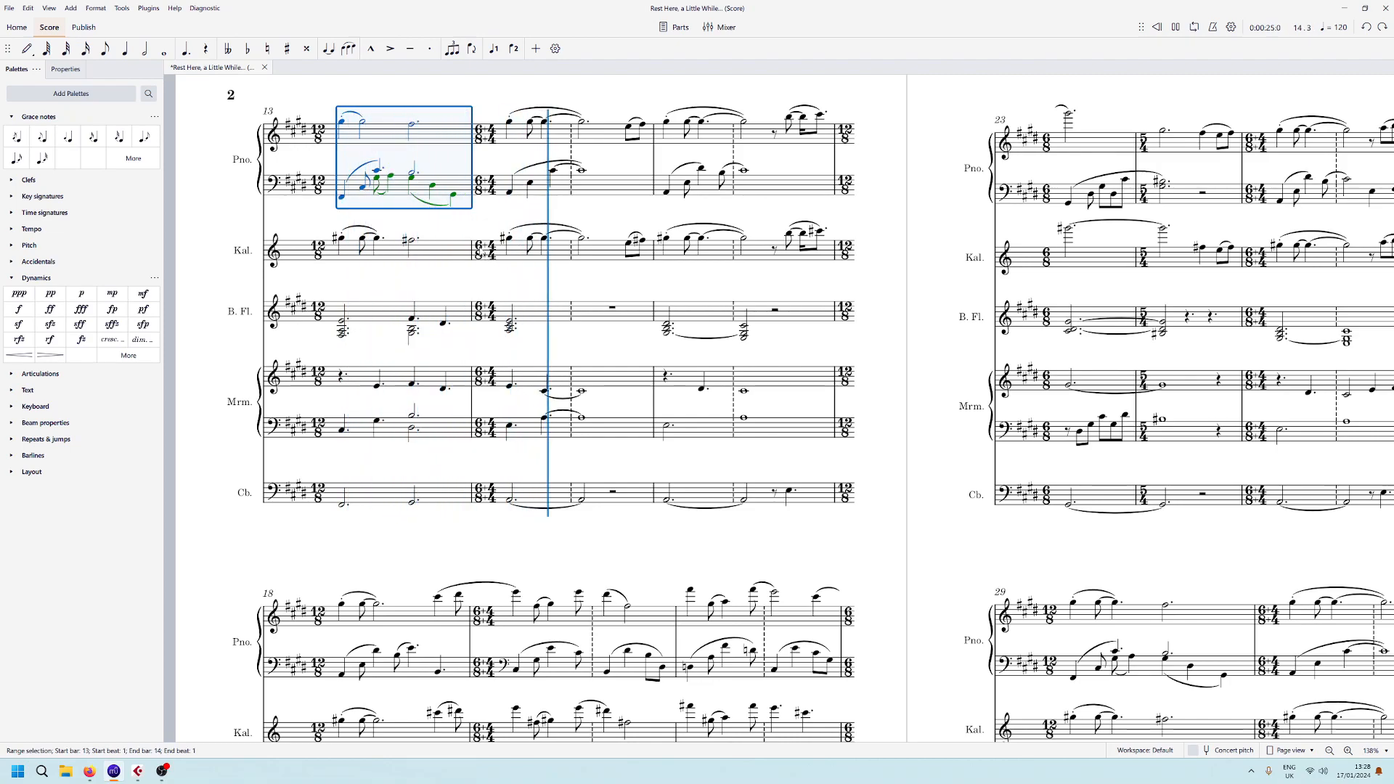
key("space")
Examine the Bass Flute's upper voice in bar 13 against the lower Piano notes in the same bar.
left_click_drag(603, 210, 694, 179)
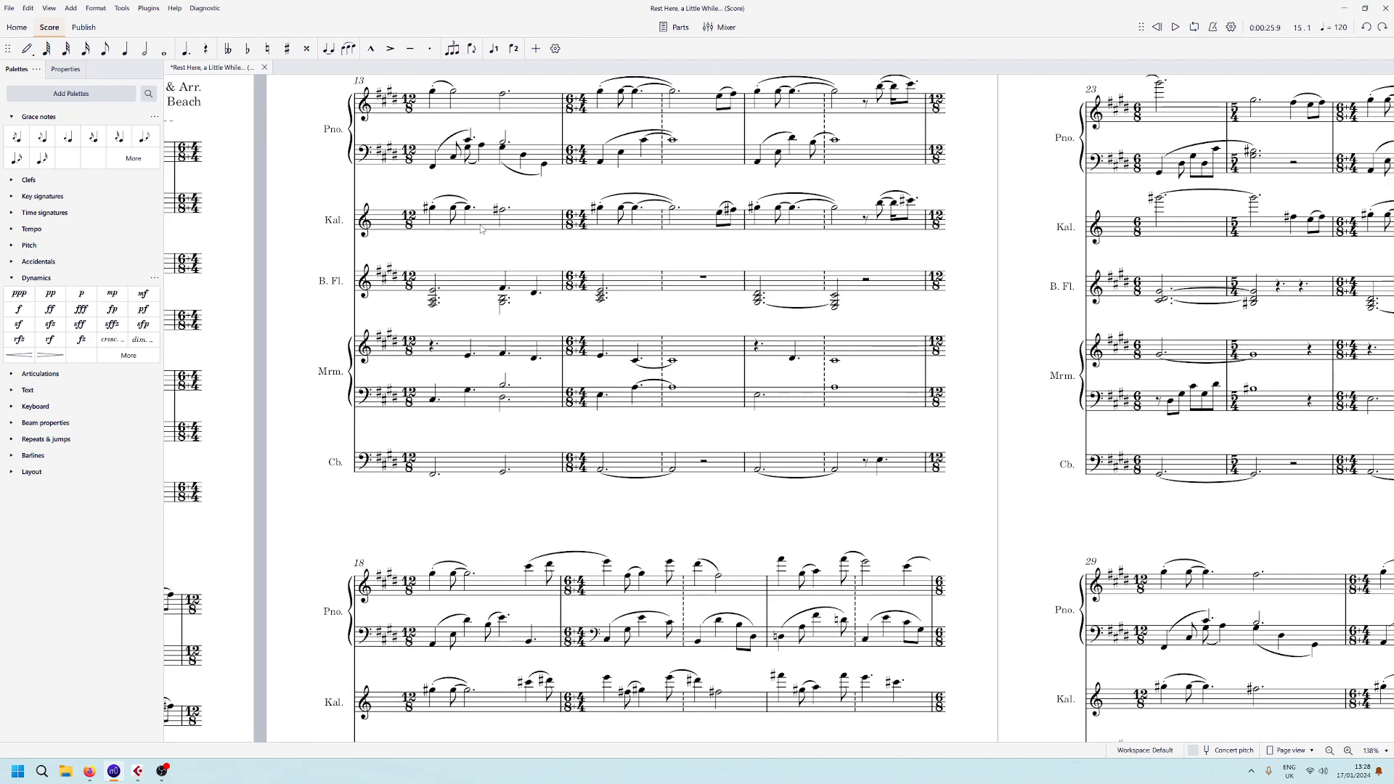
left_click(479, 282)
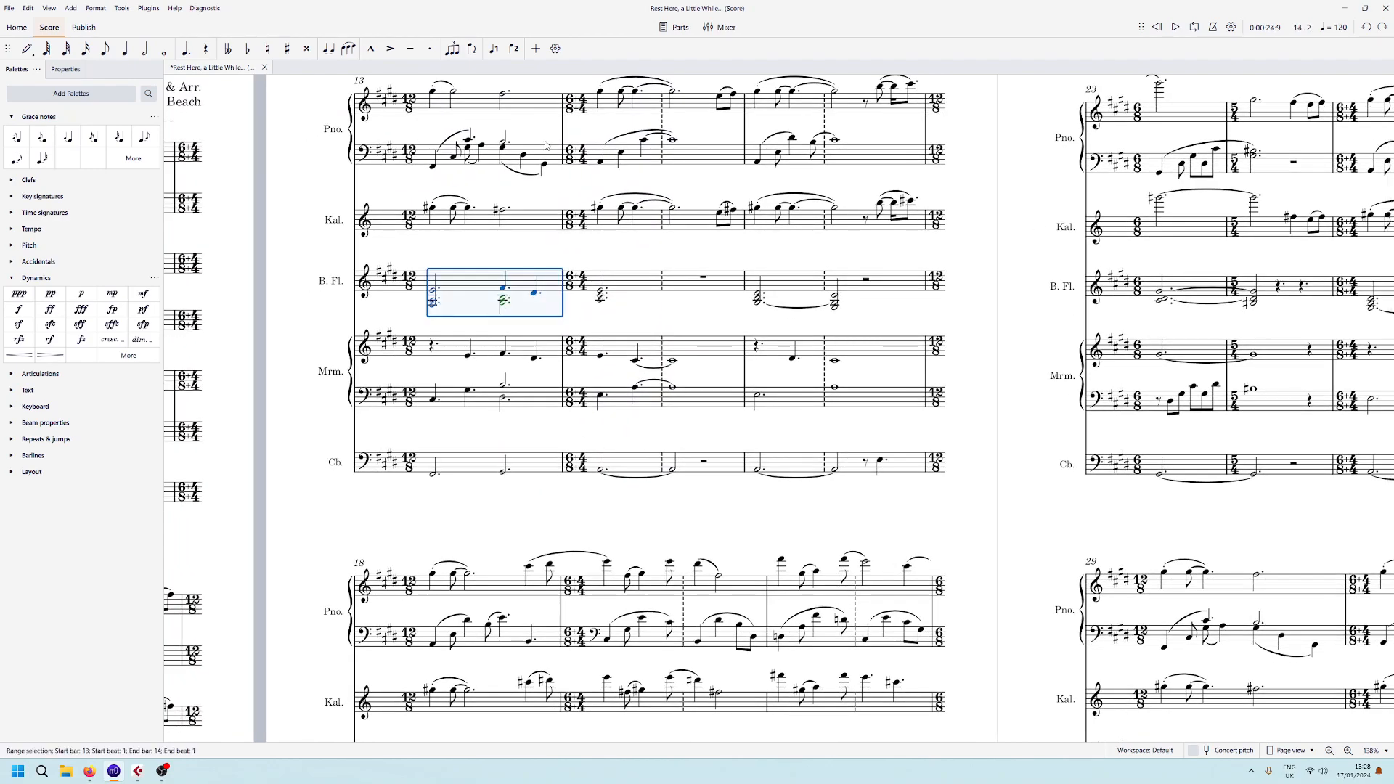
left_click(556, 161, "ctrl")
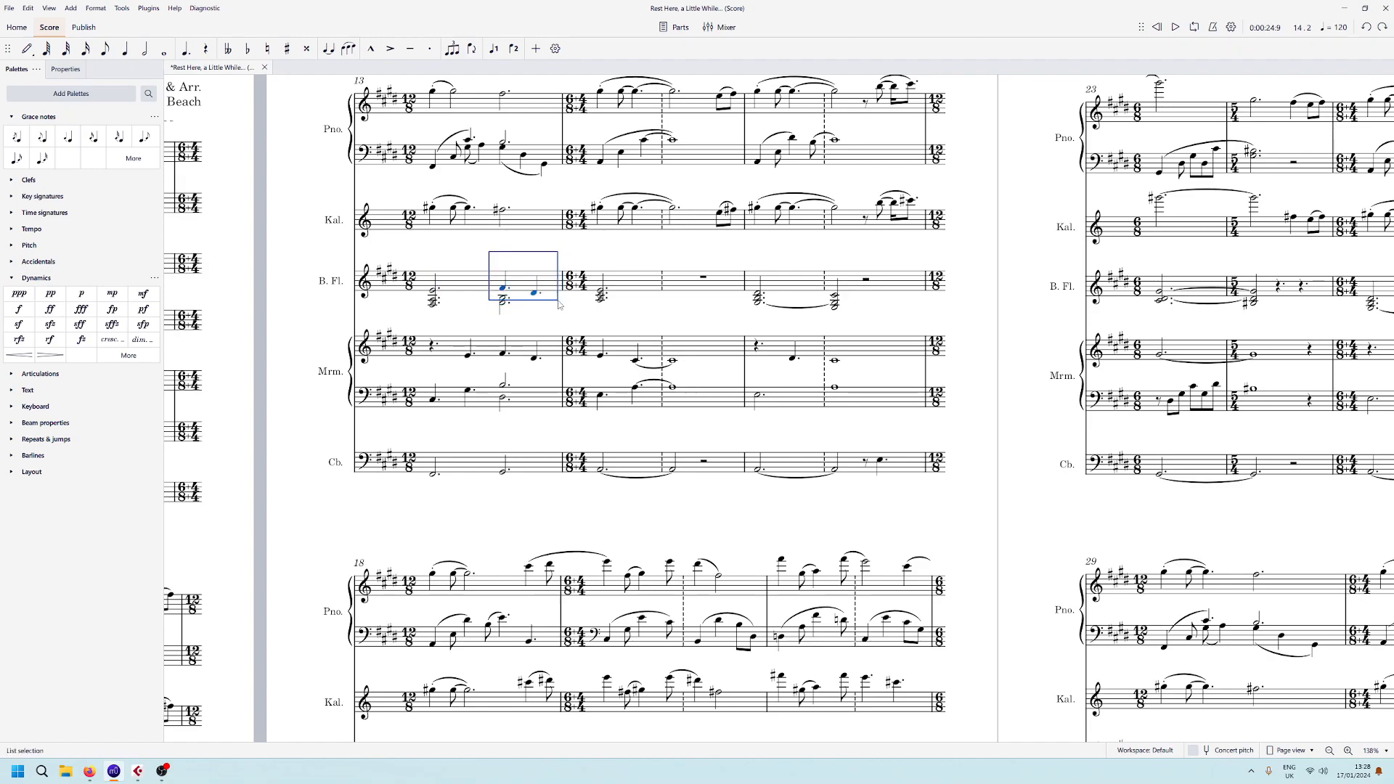
left_click_drag(491, 146, 539, 127)
left_click(539, 127)
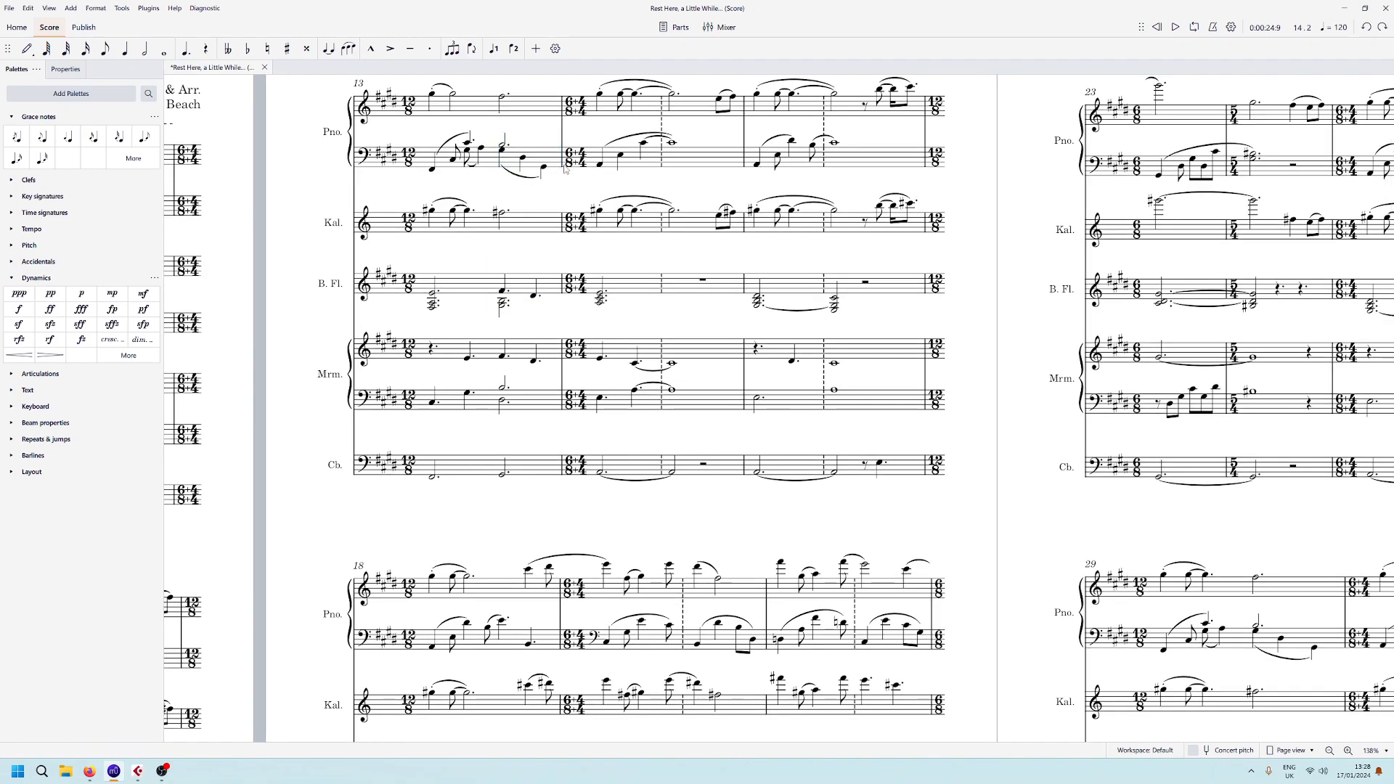
Play the score from the first upper Piano note of bar 13 to the end of bar 14.
left_click(432, 95)
key("space")
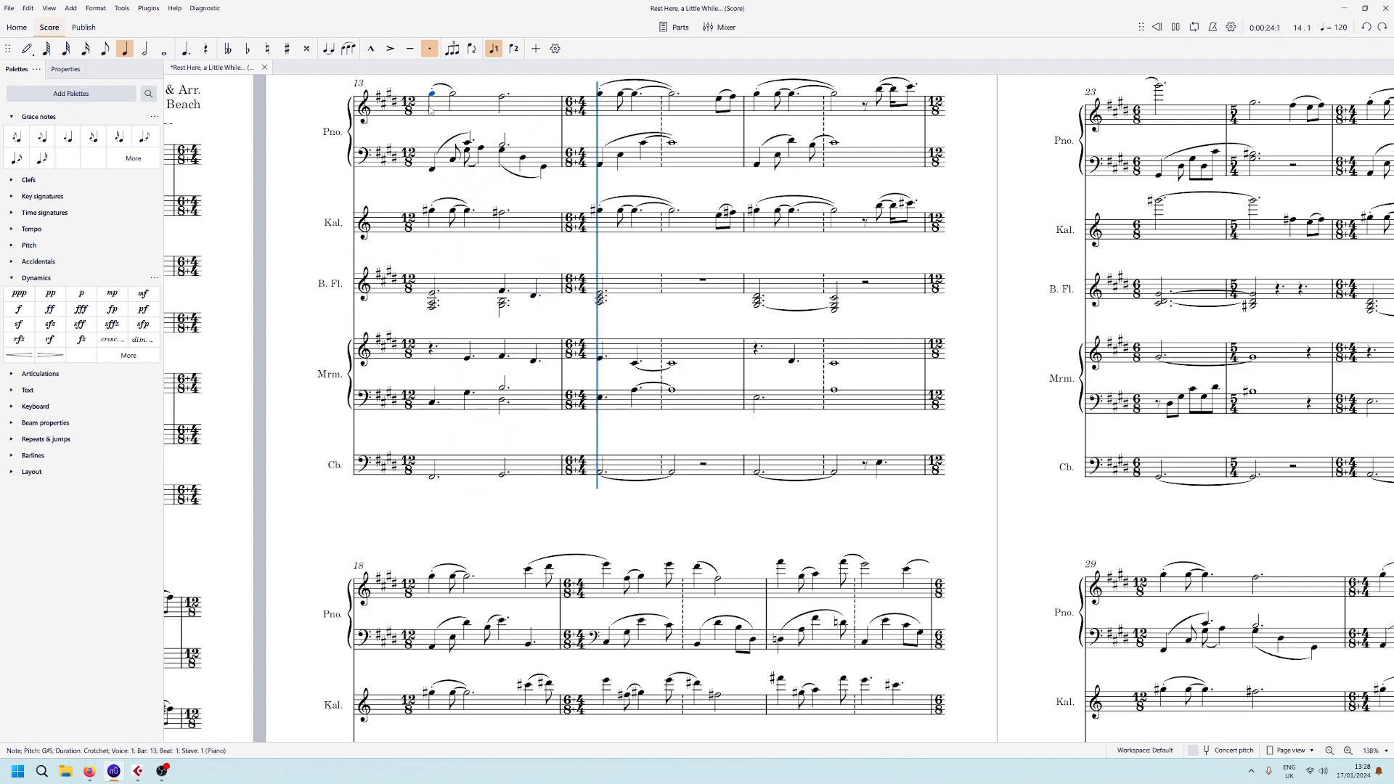
key("space")
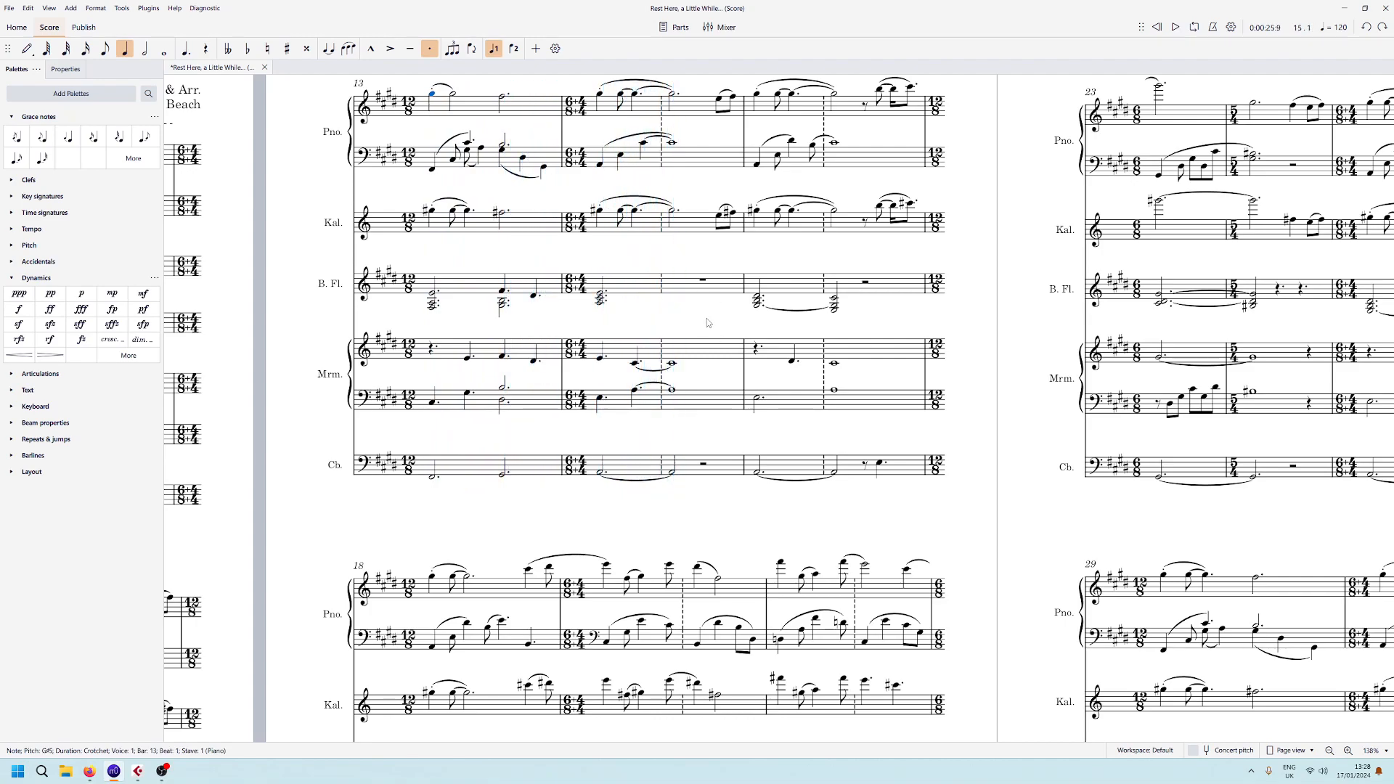
Rewrite the Marimba rhythm in bar 14 as a half note followed by a quarter note in both staves.
left_click(707, 321)
left_click_drag(624, 383, 593, 336)
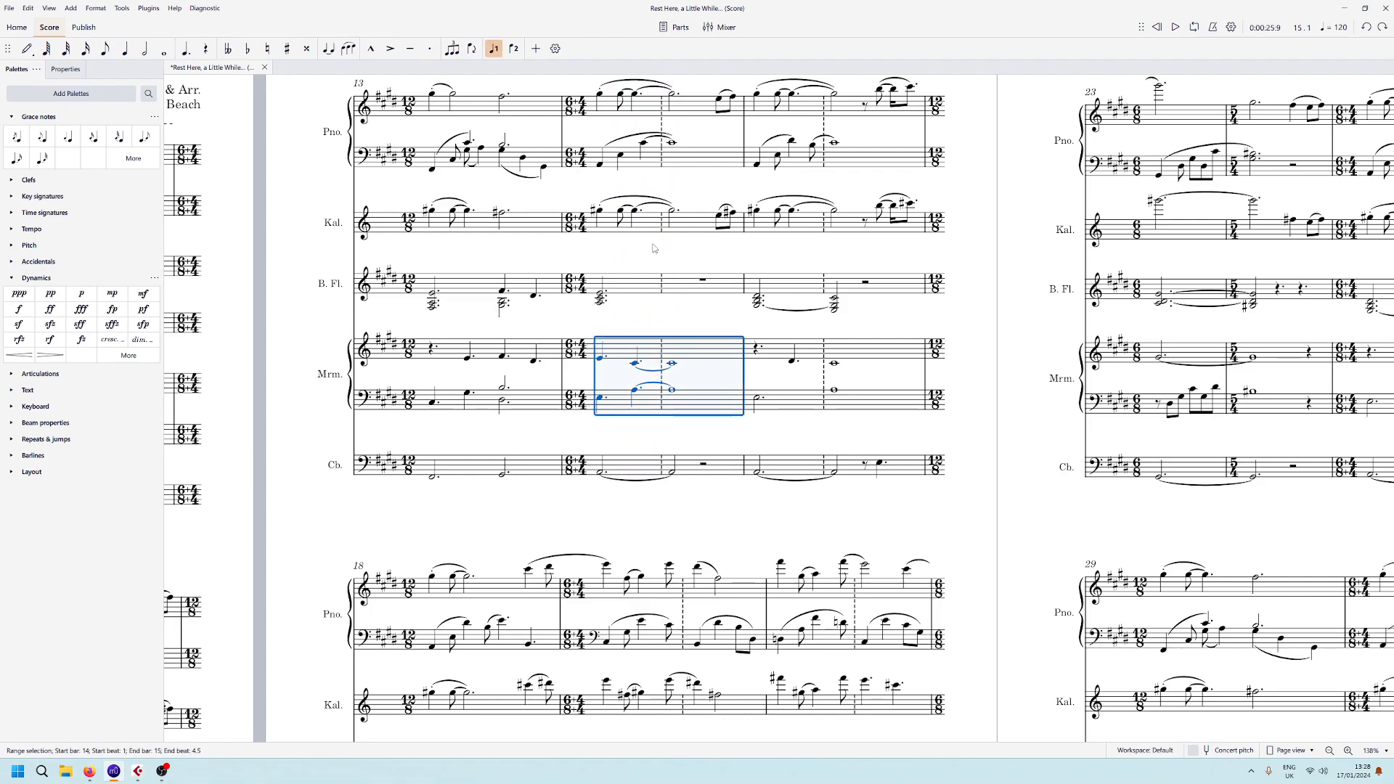
left_click(600, 358)
key("6")
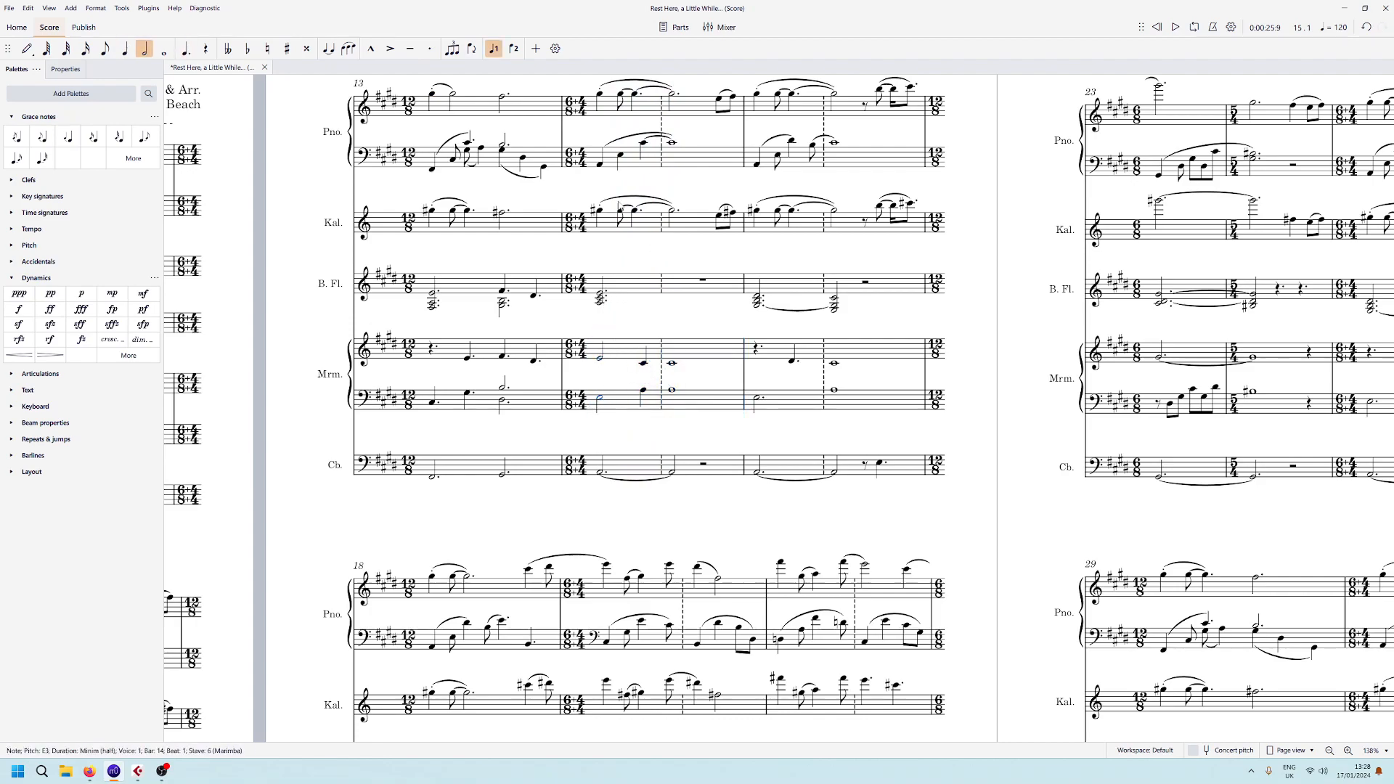
Play from the first upper Piano note of bar 14 into bar 15 to check the Marimba rhythm.
left_click(599, 95)
key("space")
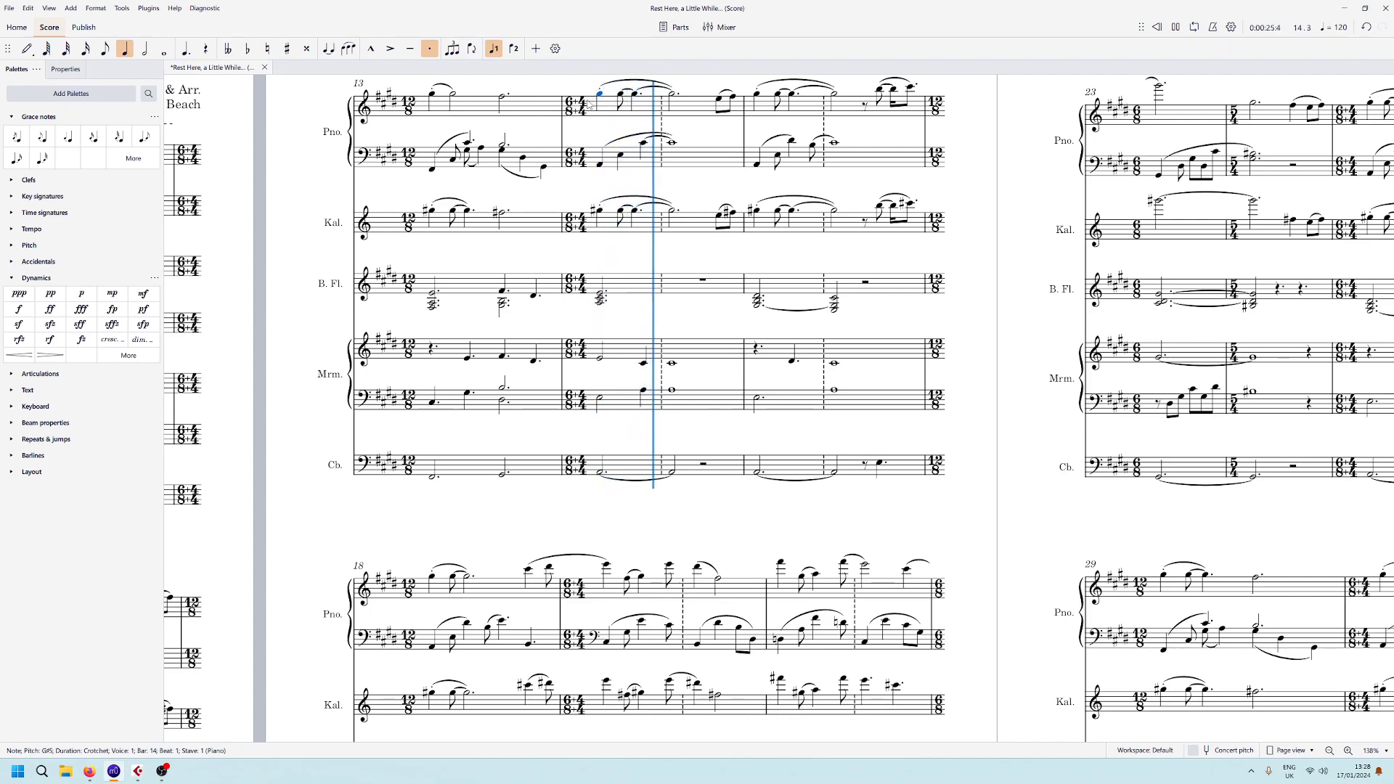
key("space")
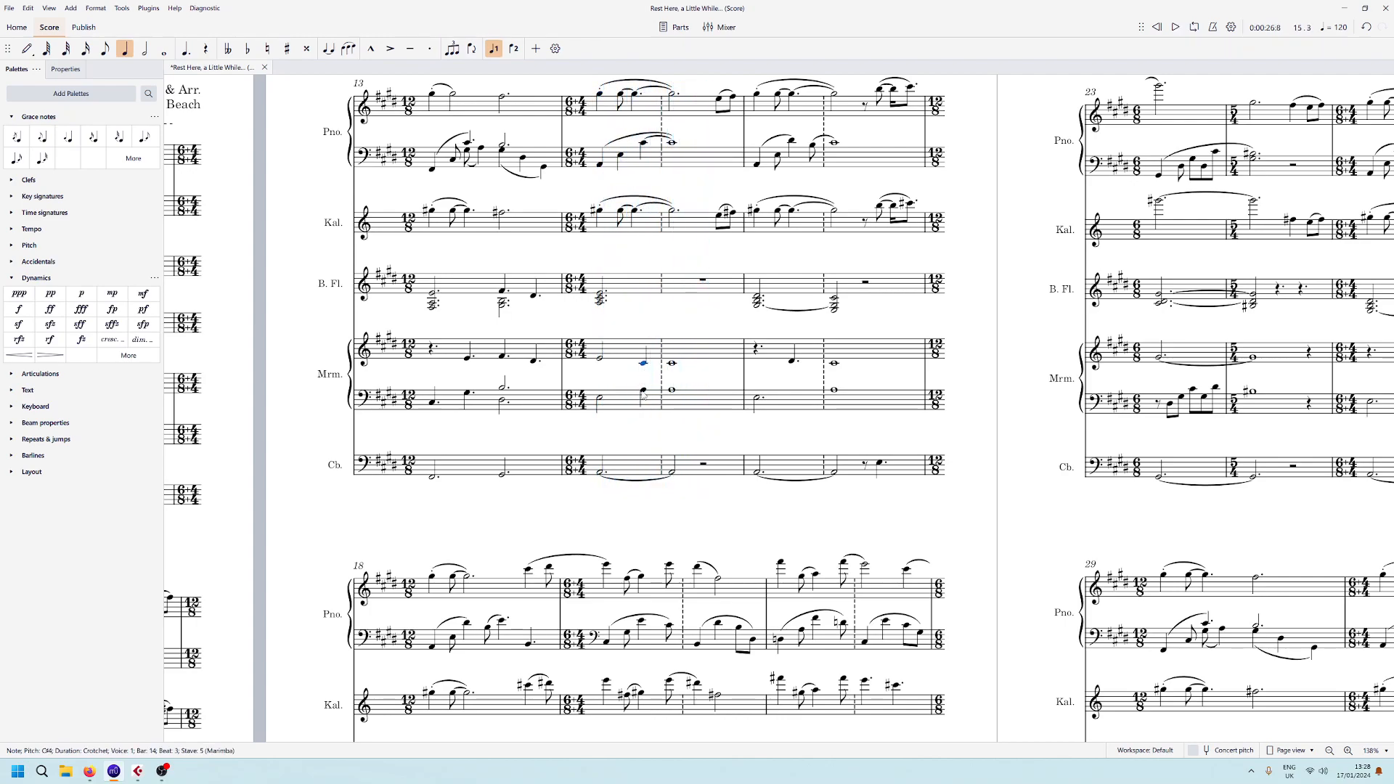
Tie the Marimba's quarter notes at the end of bar 14 to the whole notes in bar 15.
key("plus")
key("Escape")
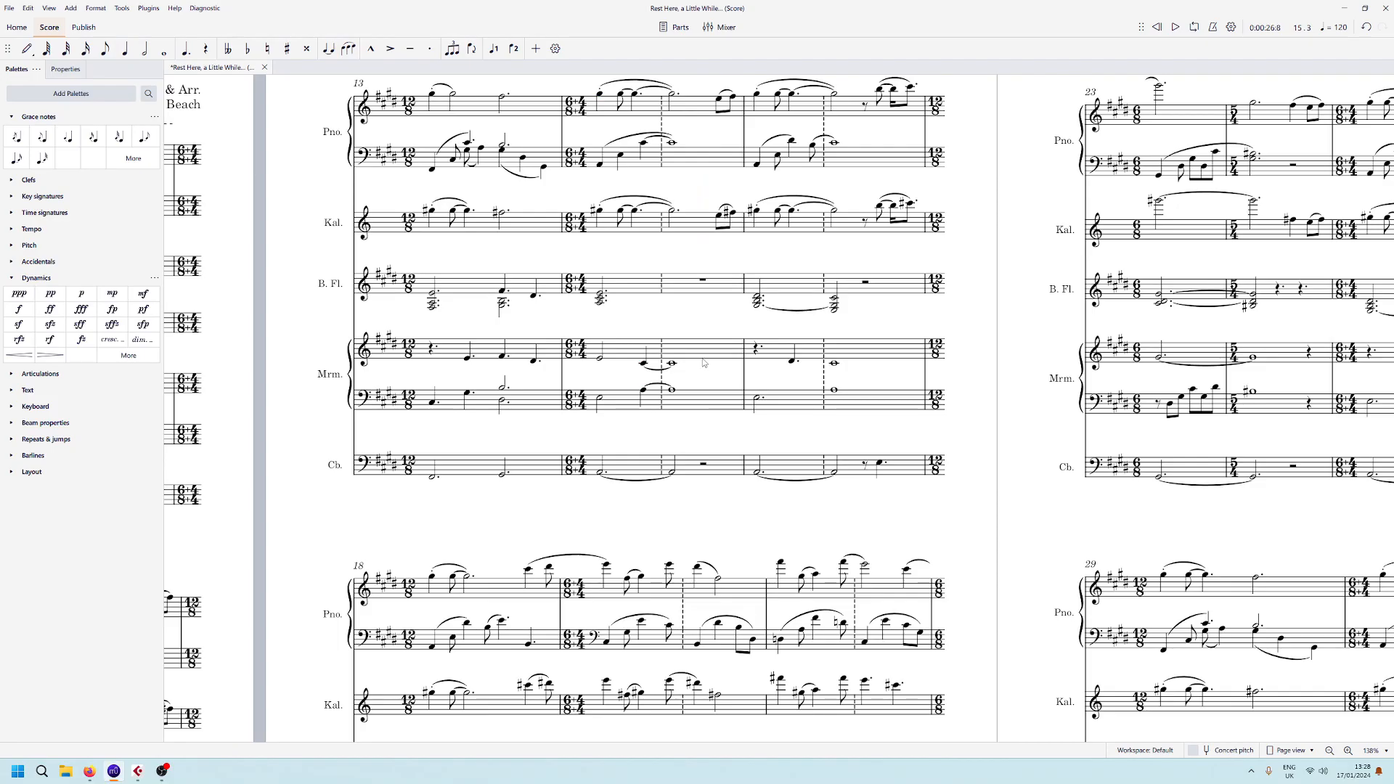
left_click_drag(688, 321, 781, 292)
left_click_drag(583, 313, 588, 356)
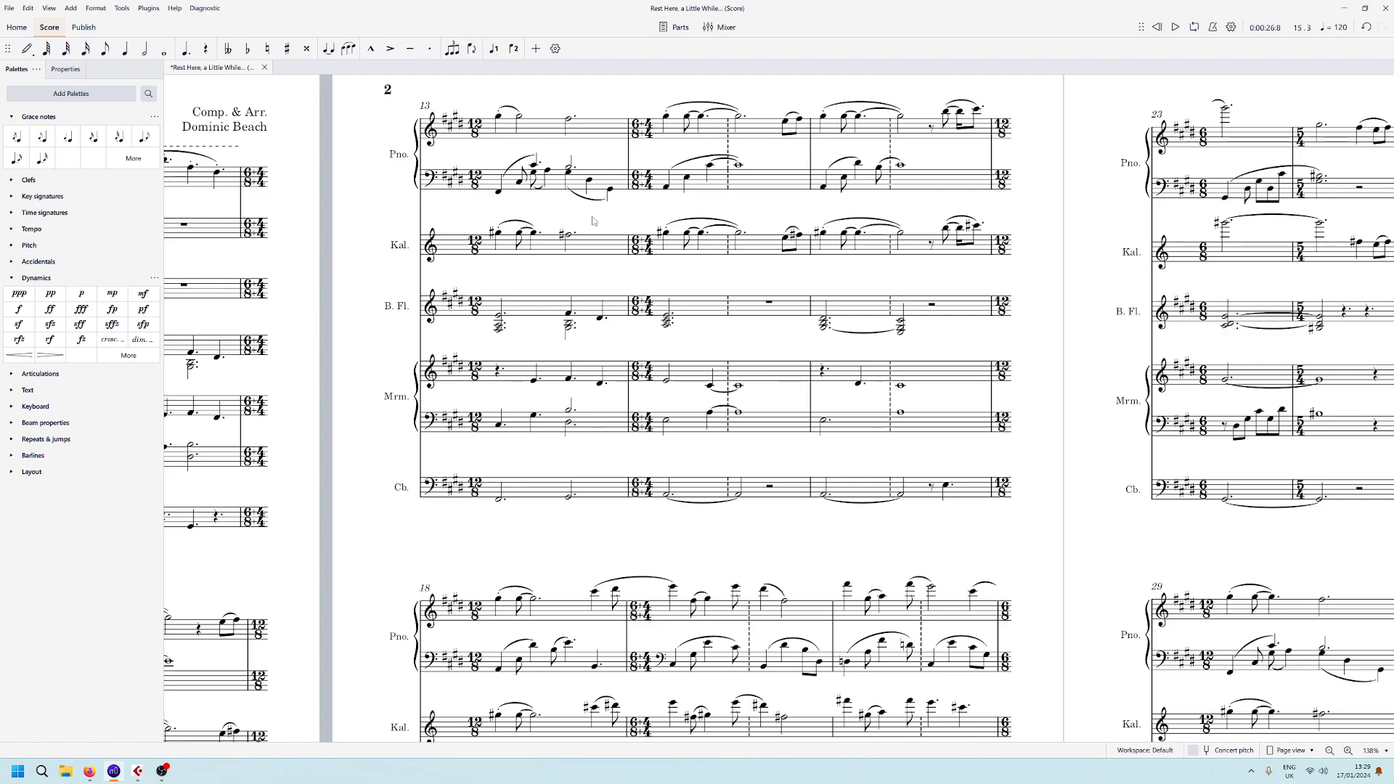
Play the piece from its first note through the second system.
key("ctrl+Home")
key("space")
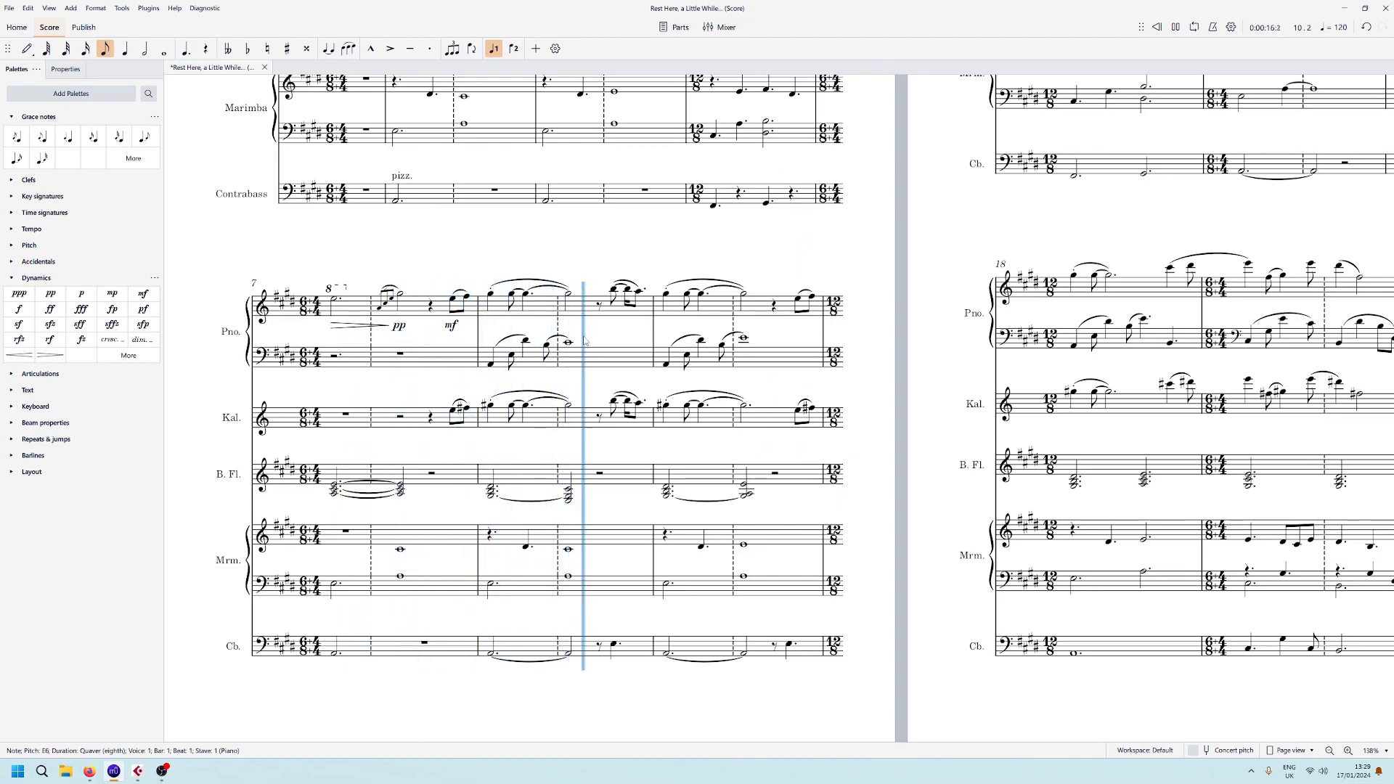
key("space")
left_click_drag(352, 545, 983, 172)
left_click(678, 580)
key("ctrl+z")
key("ctrl+z")
key("ctrl+z")
key("ctrl+z")
key("ctrl+z")
key("ctrl+z")
Rewrite the end of the Contrabass's bar 12 as a quarter rest followed by a quarter note.
key("alt")
key("5")
key("Escape")
left_click(658, 579)
key("5")
key("Escape")
Play from the first upper Piano note of bar 11 through bar 12.
left_click(554, 229)
key("space")
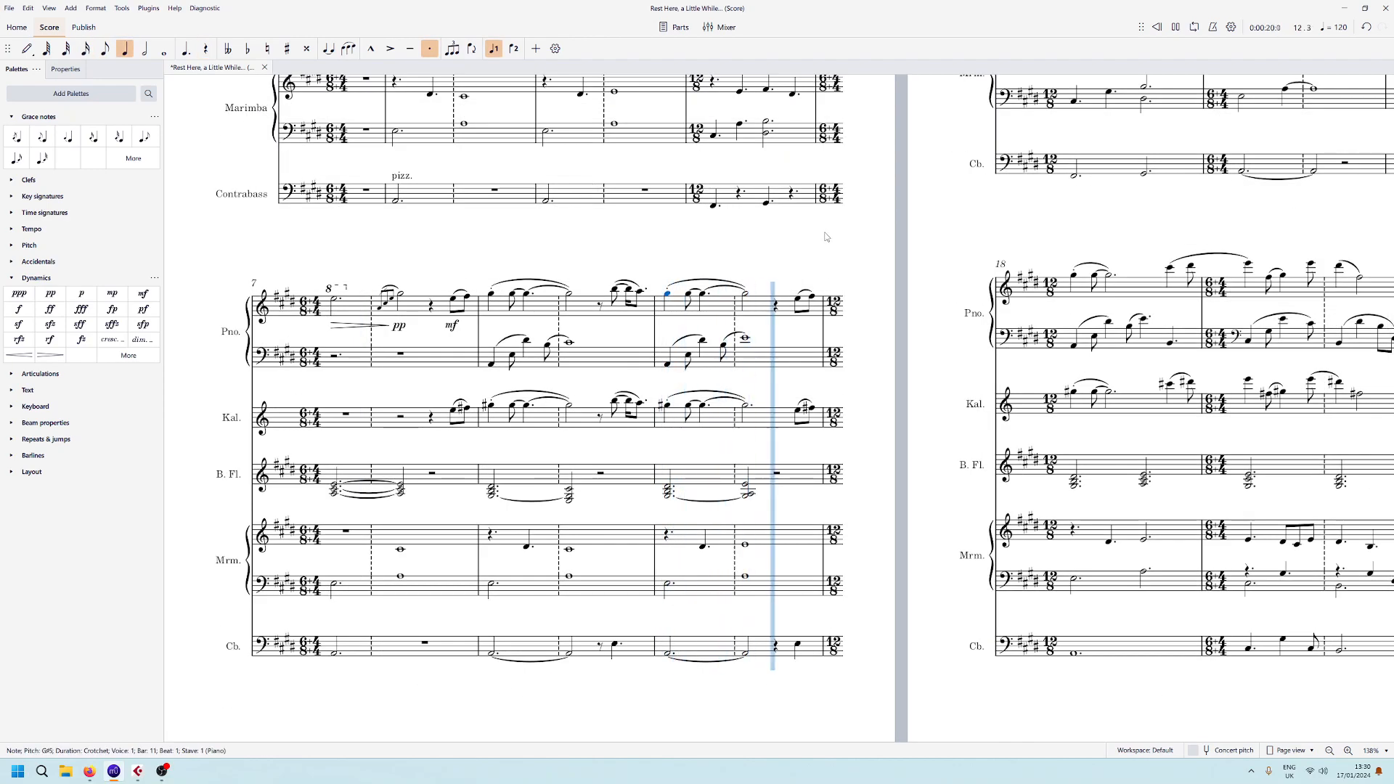
key("space")
Shorten the whole notes in bar 15 to half notes in both Marimba staves and the lower Piano staff.
left_click(570, 398)
key("6")
left_click(570, 371)
key("6")
left_click(570, 150)
key("6")
Play the score from the start of bar 15, and again from bar 18.
left_click(568, 102)
key("space")
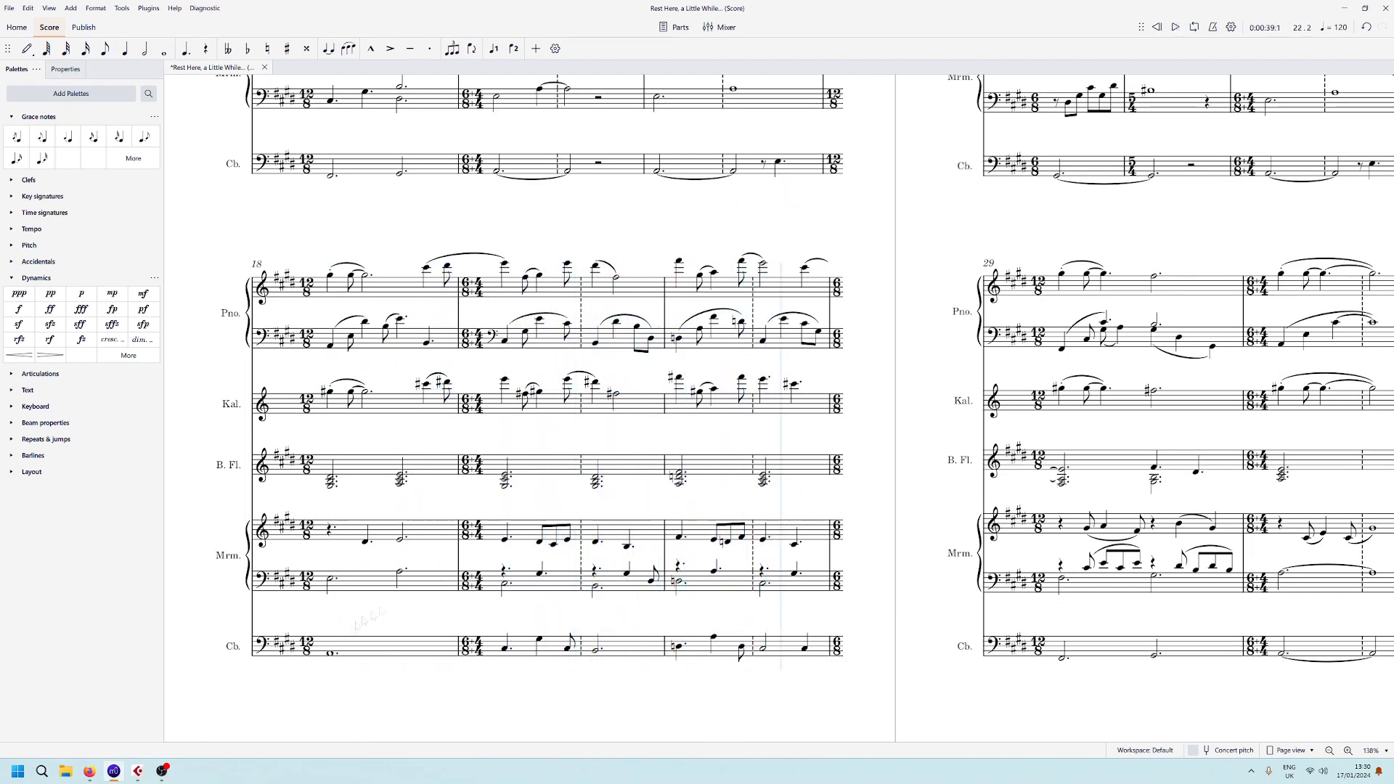
left_click(331, 579)
key("space")
left_click(595, 502)
key("alt+Tab")
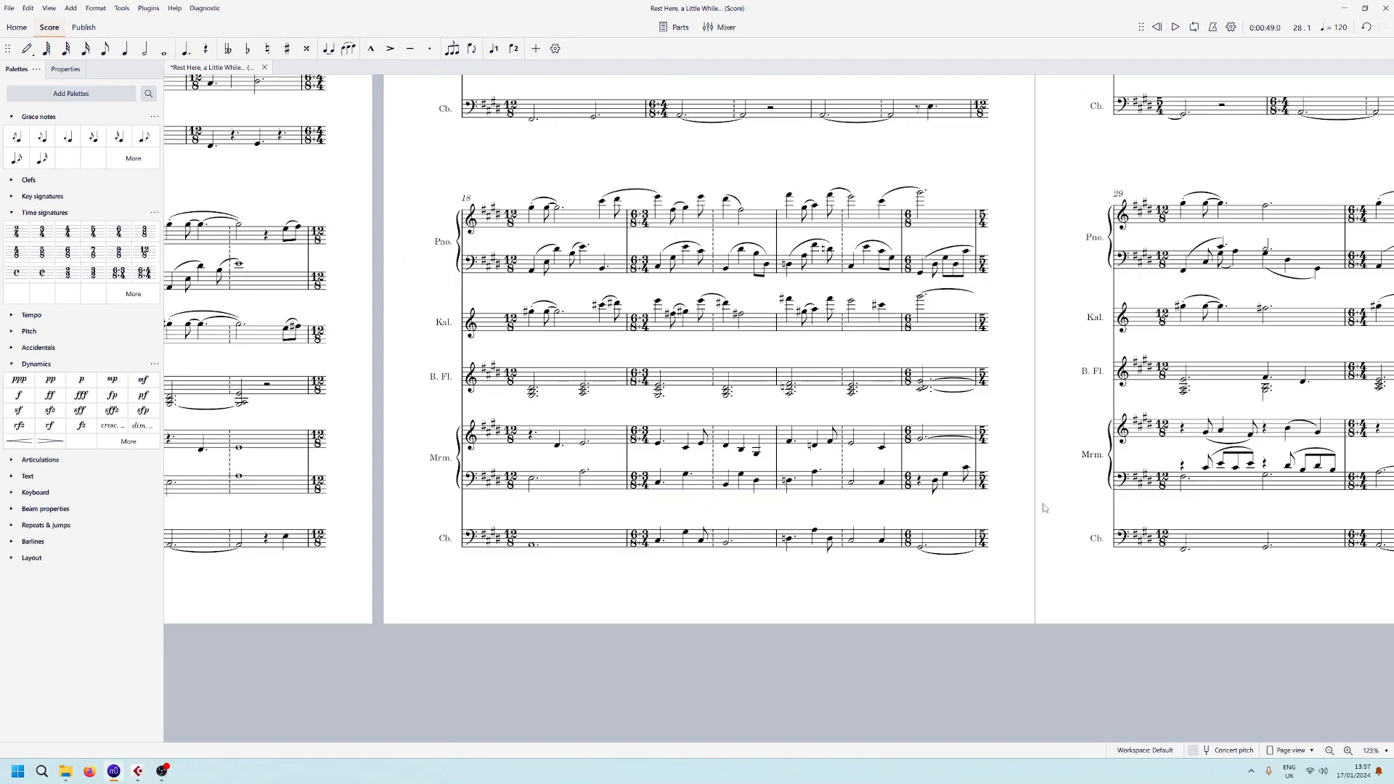
Examine the Marimba notes in bars 19 and 20 and the upper Piano notes in bar 19.
left_click_drag(733, 167, 595, 103)
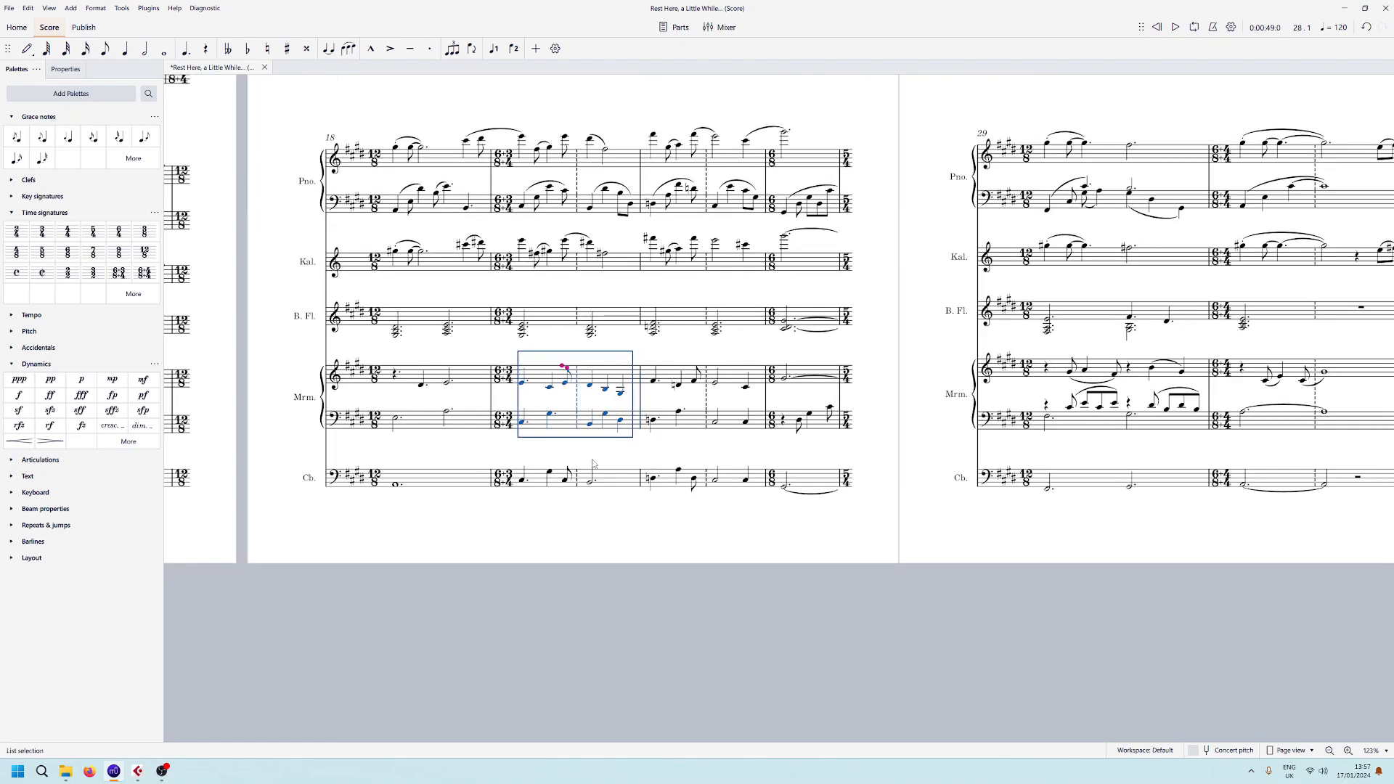
left_click(516, 356)
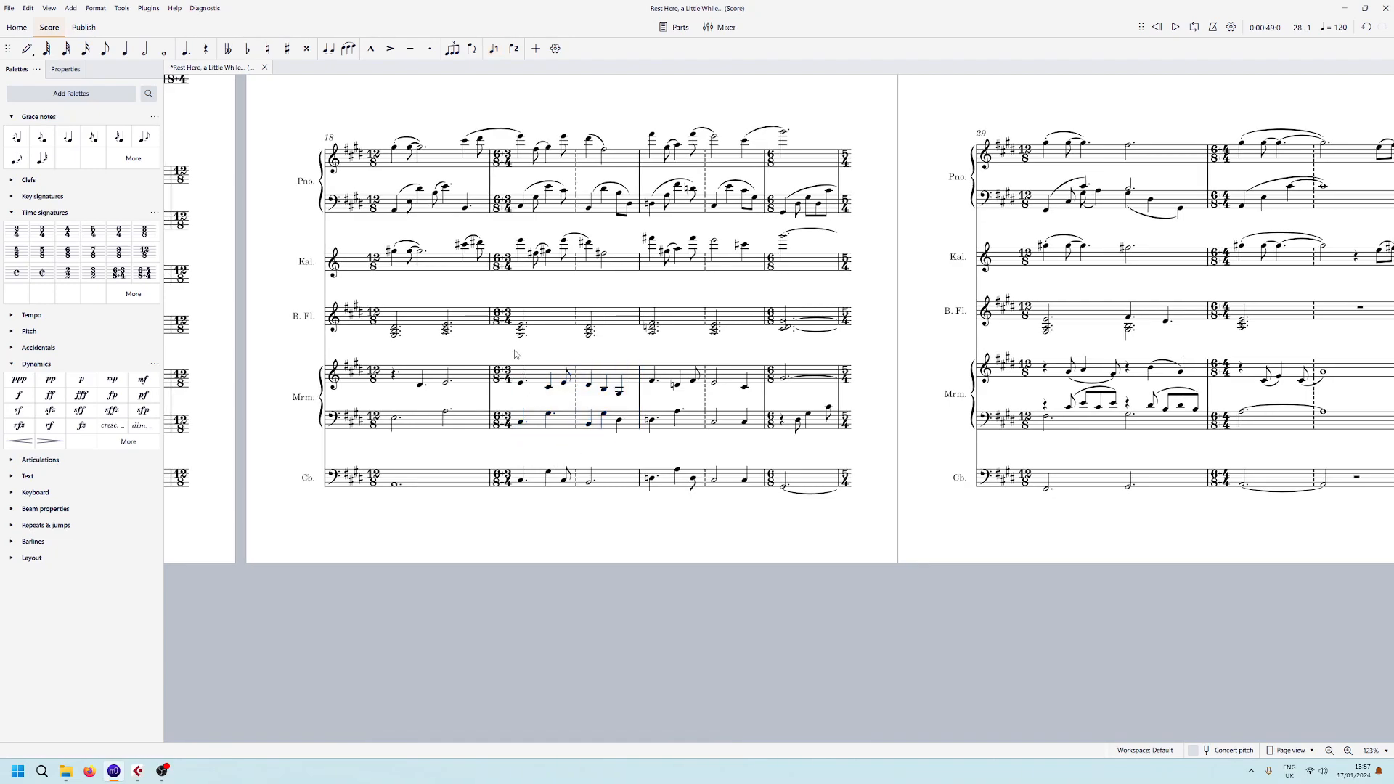
left_click_drag(579, 398, 578, 398)
left_click_drag(510, 113, 573, 167)
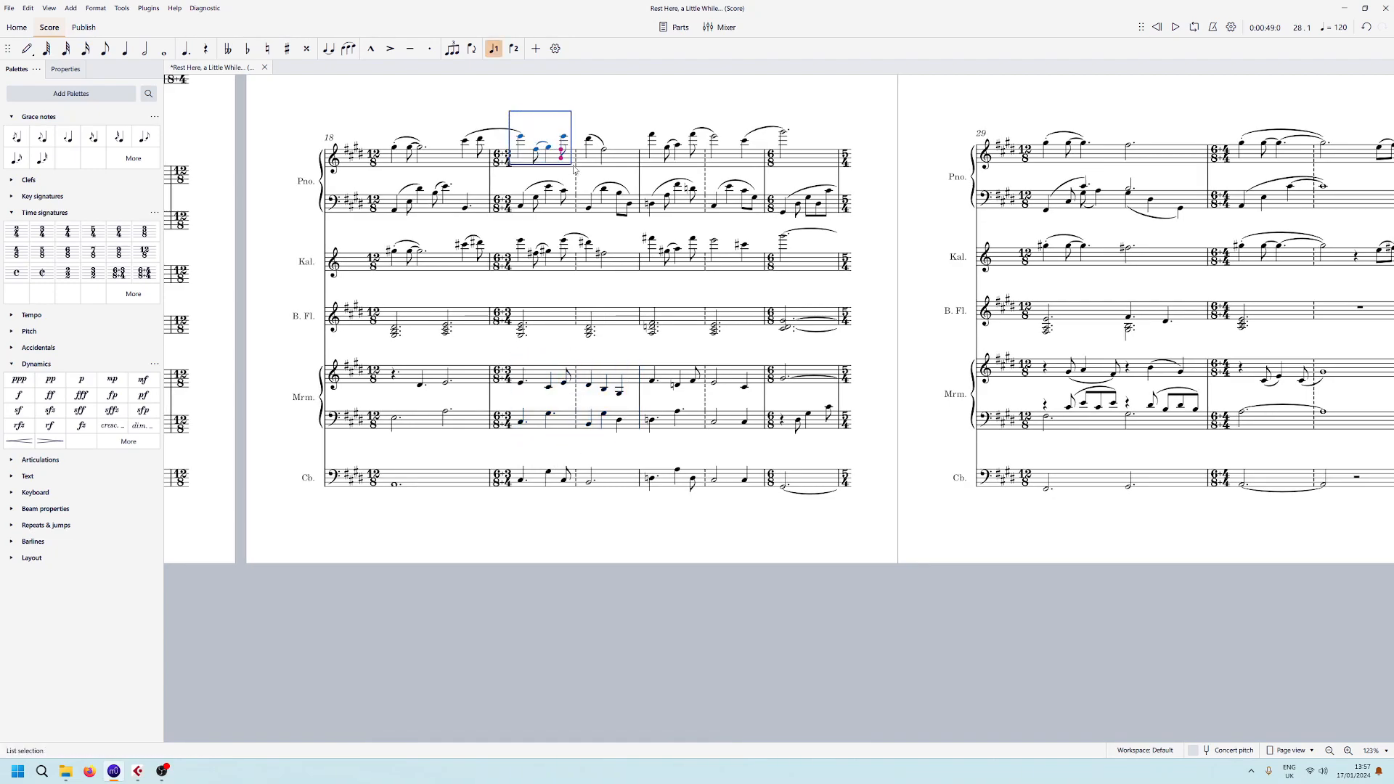
key("Escape")
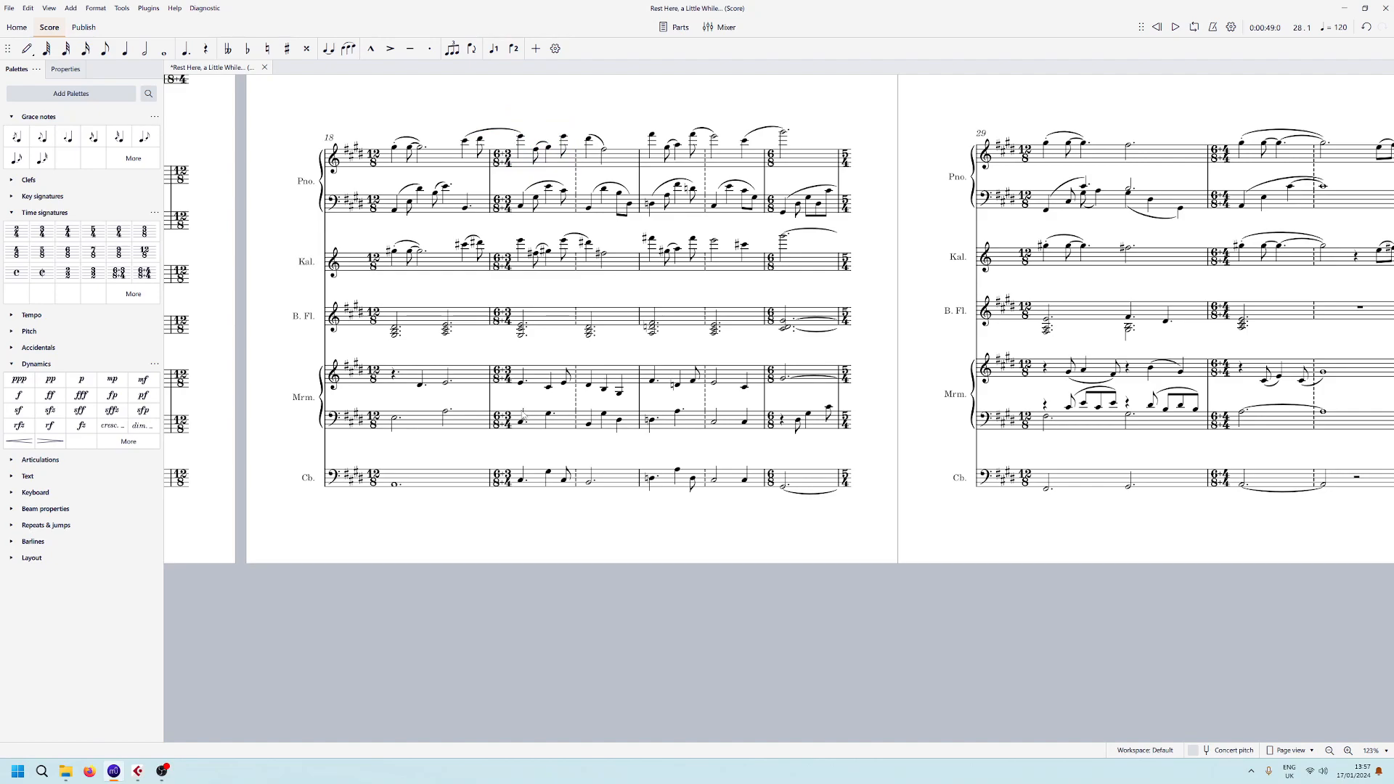
Examine the Contrabass line across bars 19 to 22.
left_click_drag(765, 438, 488, 518)
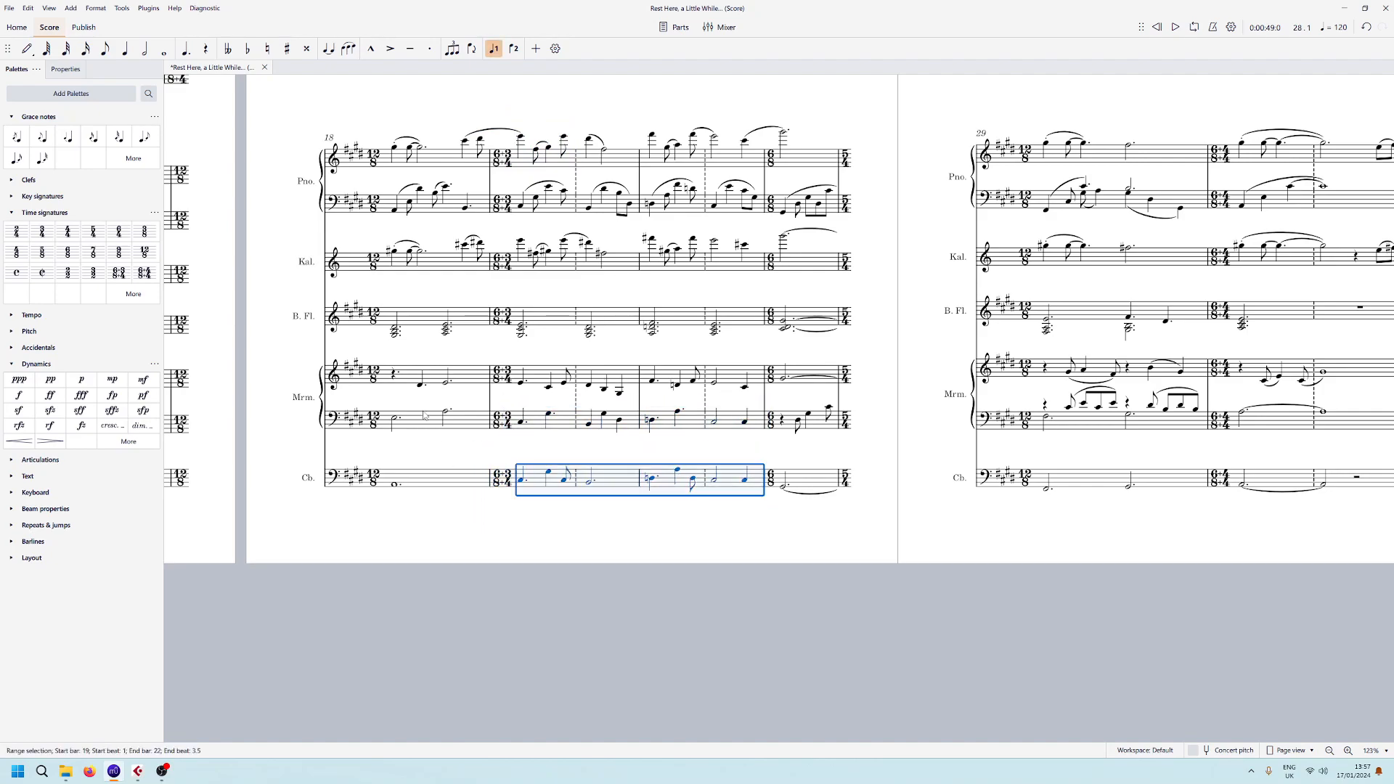
left_click_drag(486, 445, 766, 503)
left_click(766, 534)
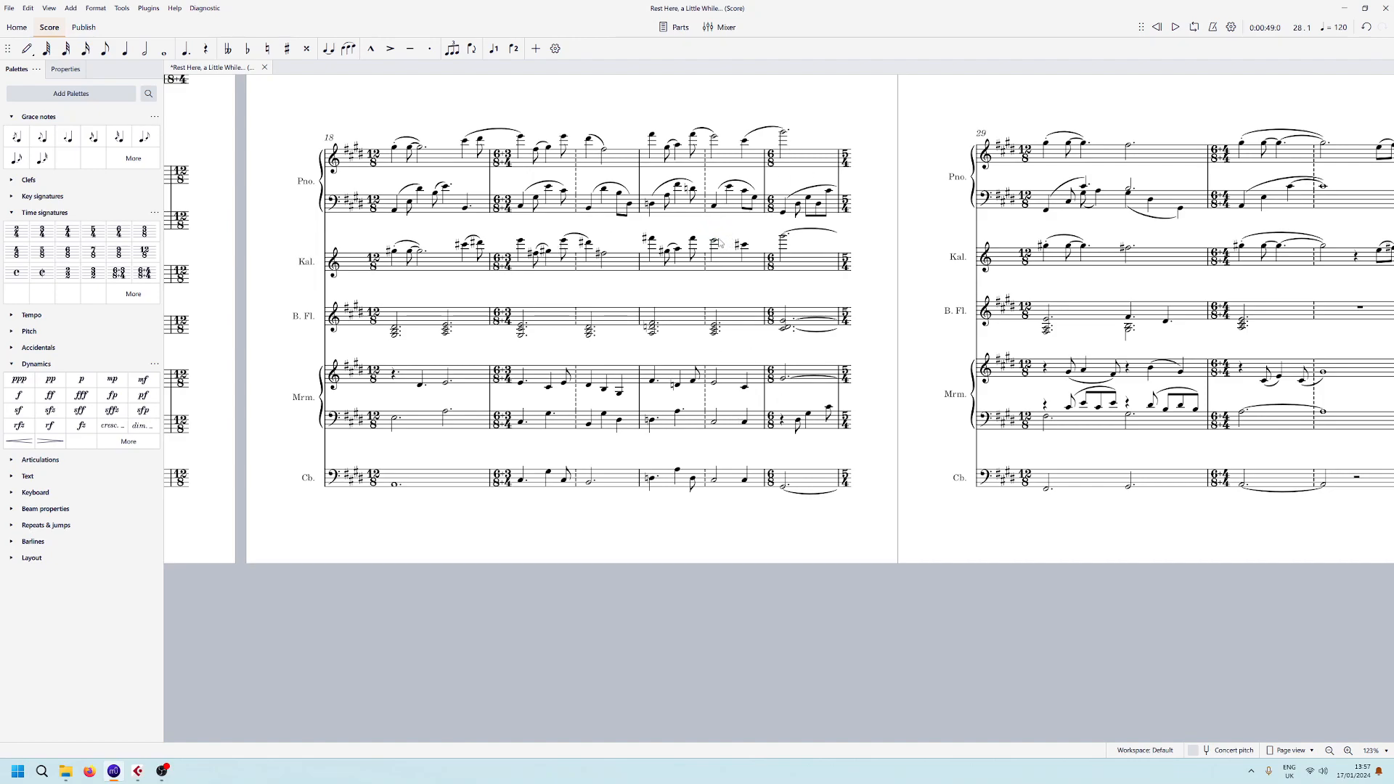
Examine the Kalimba and upper Piano notes in bar 22, and play the score from the upper Piano pickup in bar 18.
mouse_move(709, 230)
left_mouse_down()
mouse_move(757, 257)
mouse_move(726, 238)
left_mouse_up()
left_click_drag(701, 113, 754, 155)
left_click(739, 97)
left_click(464, 142)
key("space")
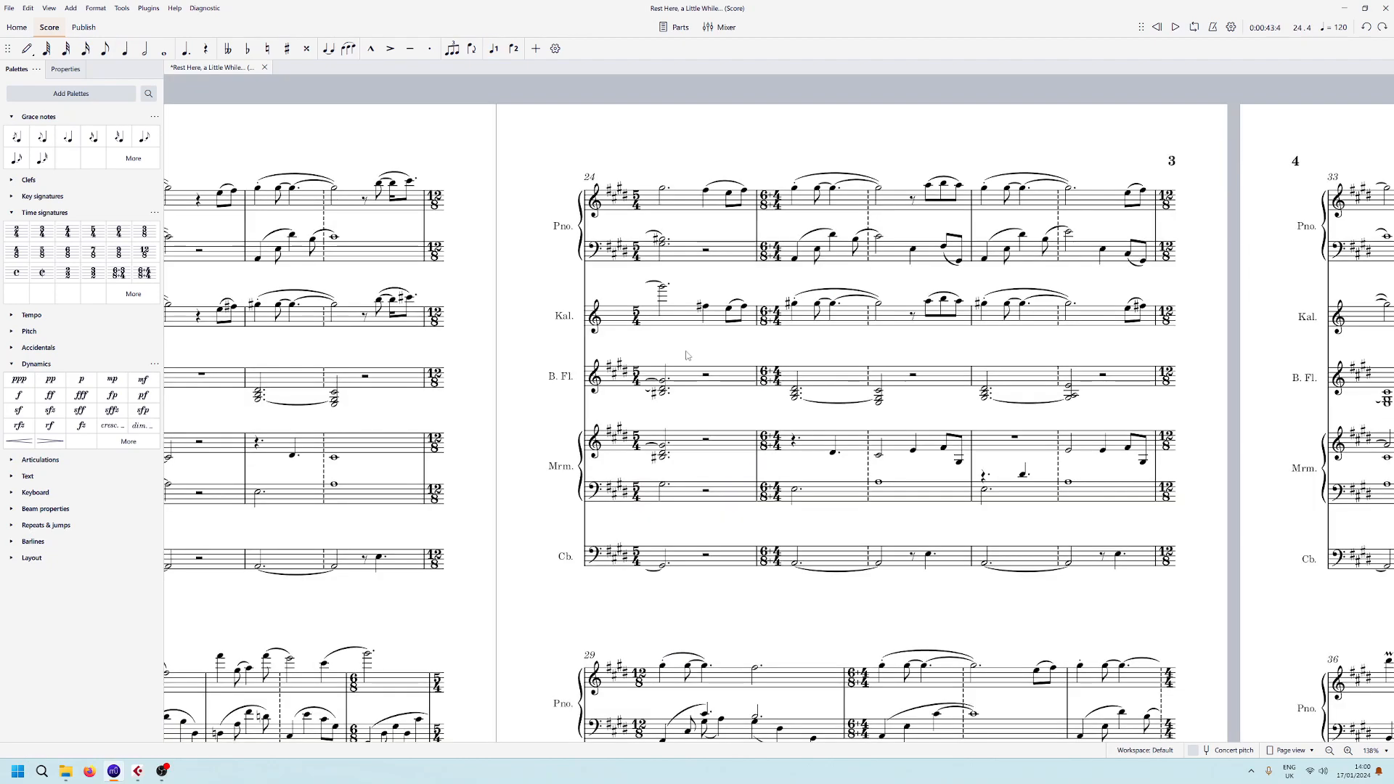
Play the score from the upper Piano pickup on beat 4 of bar 24.
left_click_drag(687, 351, 625, 330)
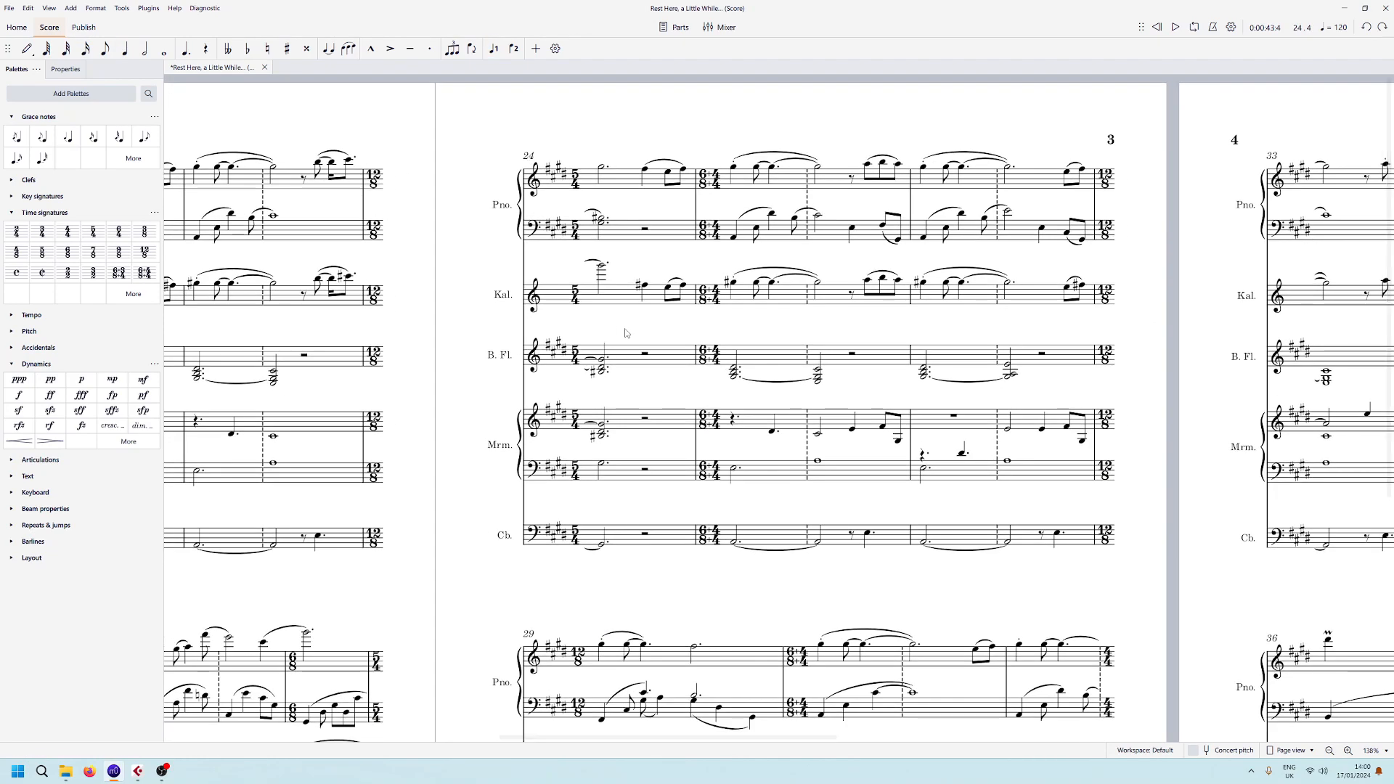
left_click_drag(676, 124, 544, 134)
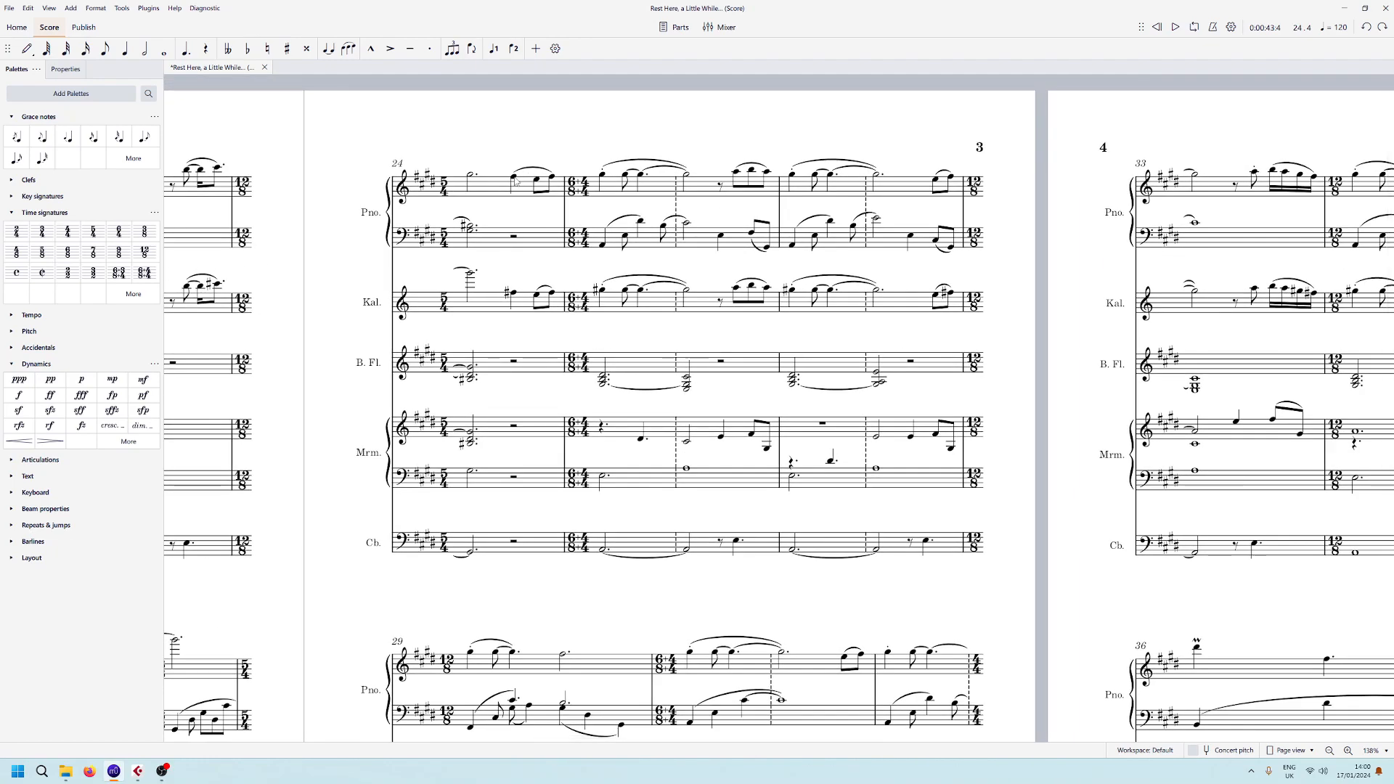
left_click(512, 178)
key("space")
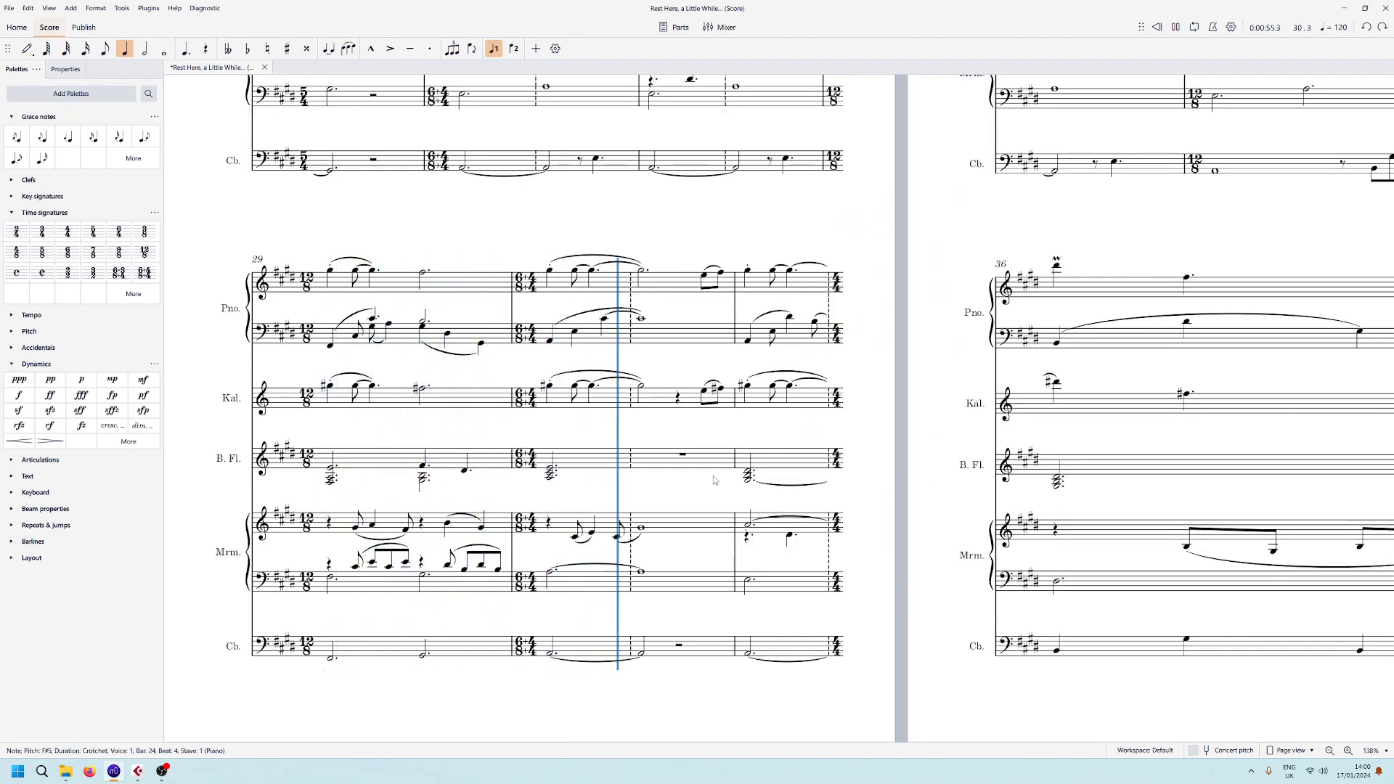
key("space")
Examine the Marimba and Piano parts in bar 29 and the upper Marimba phrase in bar 30.
mouse_move(701, 499)
left_mouse_down()
mouse_move(899, 468)
mouse_move(1105, 394)
left_mouse_up()
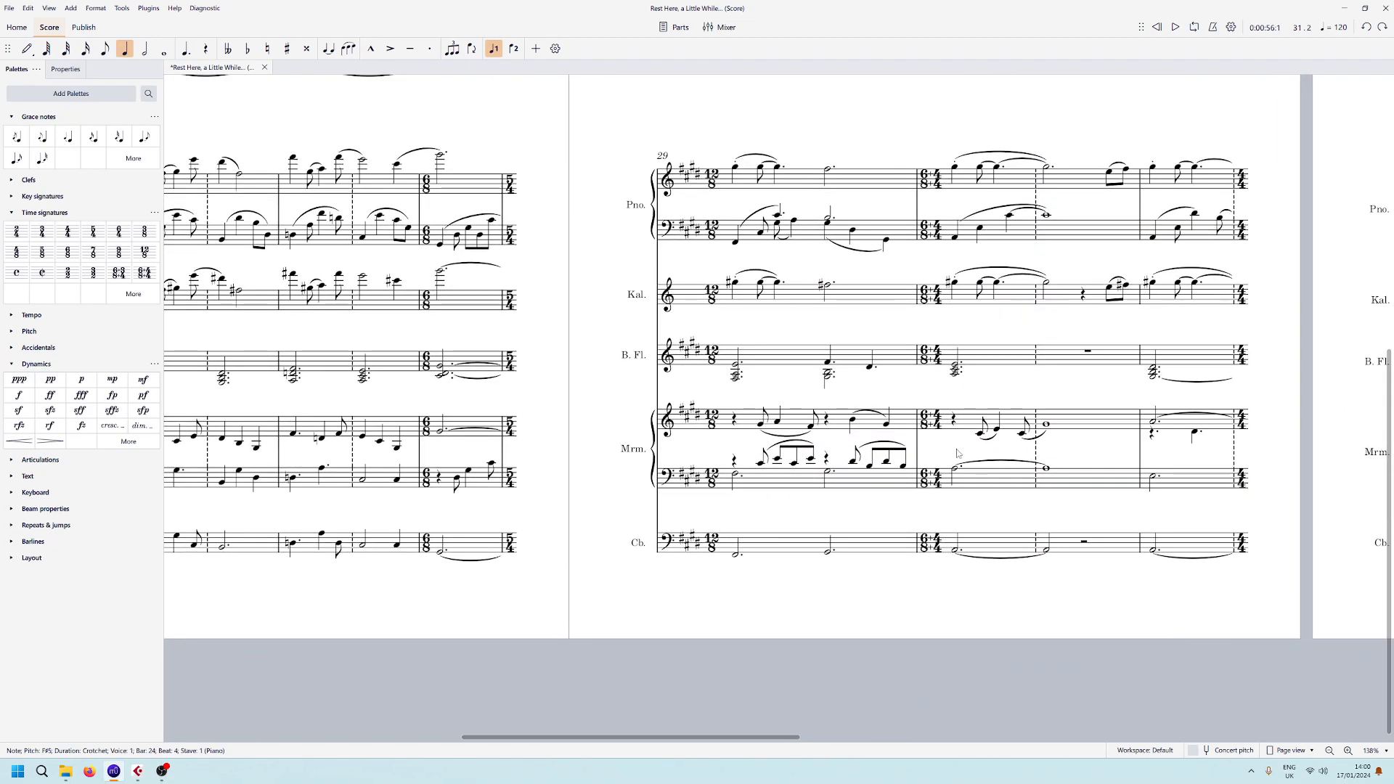
left_click_drag(915, 519, 755, 422)
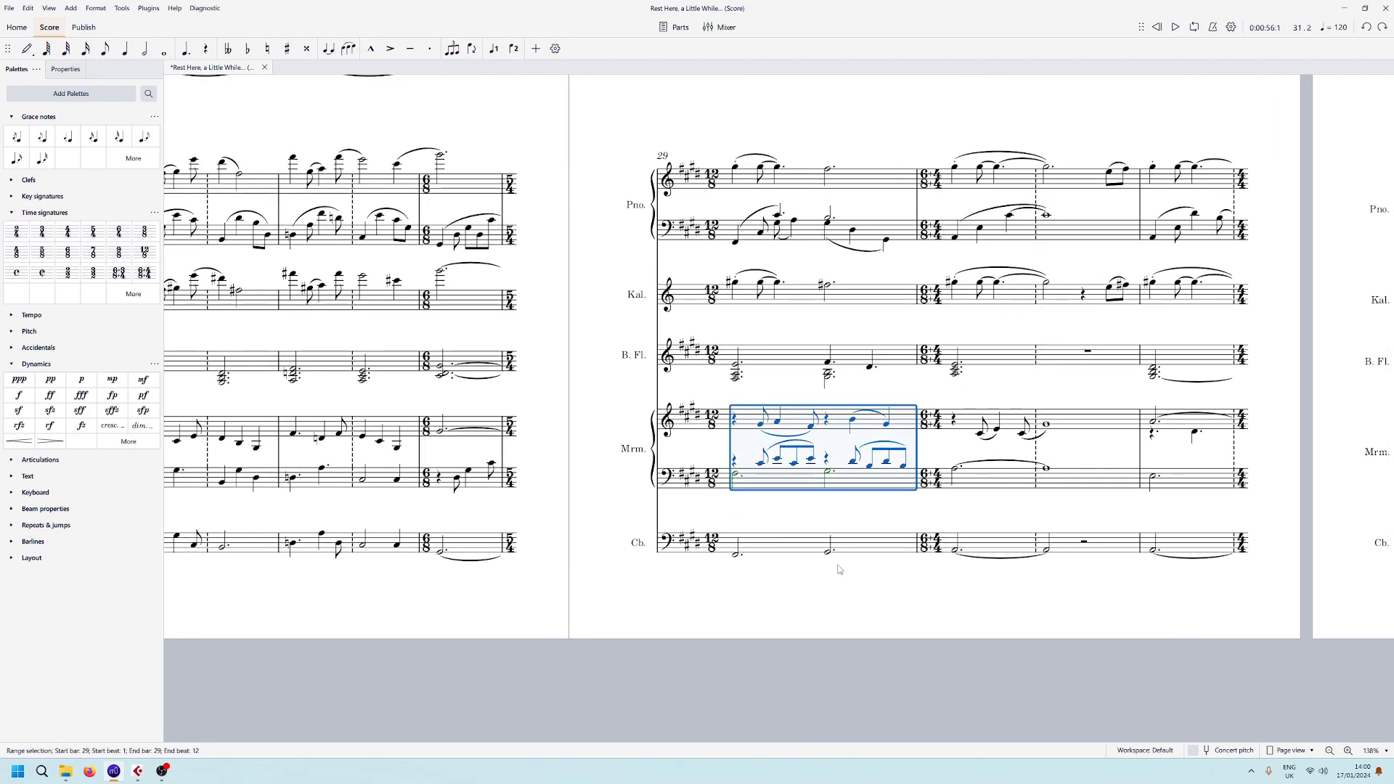
left_click(981, 434)
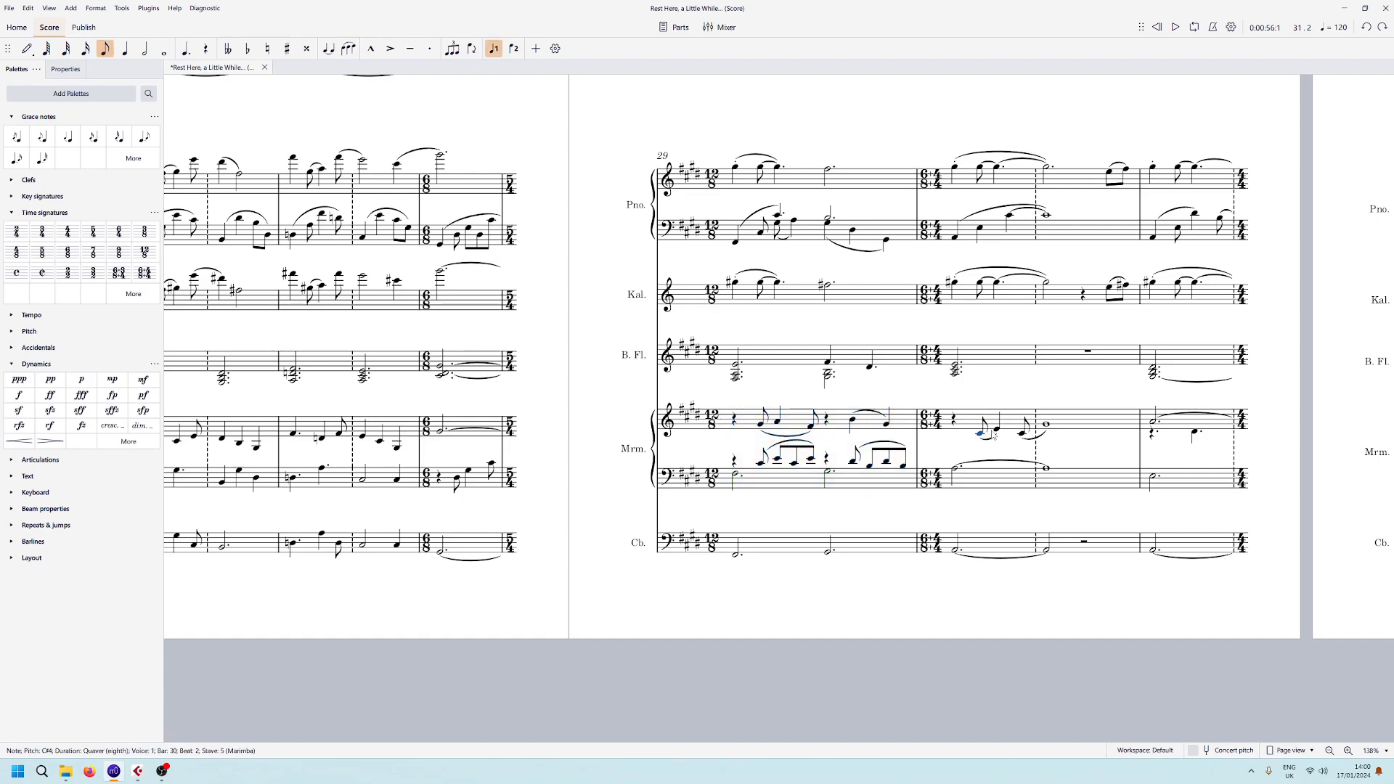
left_click_drag(969, 392, 1029, 447)
left_click(1063, 391)
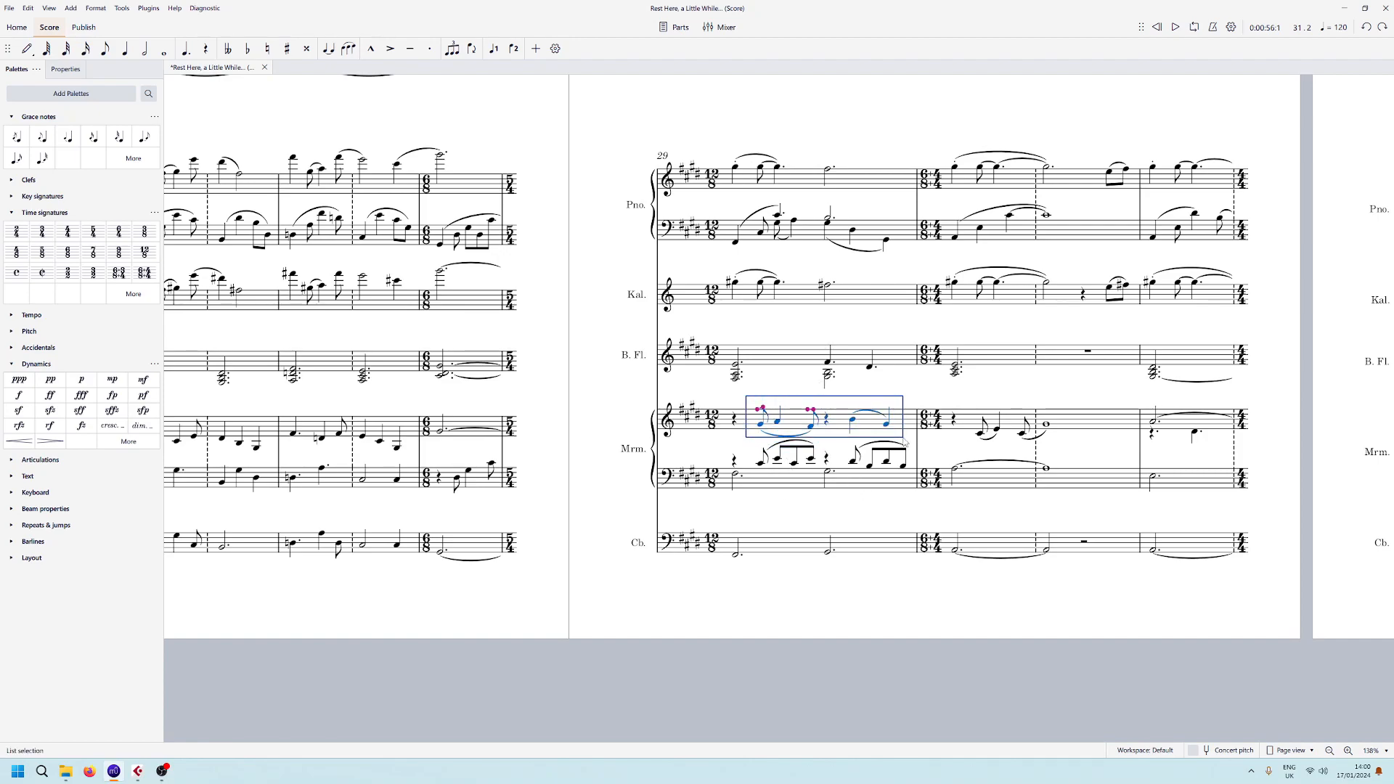
left_click_drag(904, 443, 908, 445)
mouse_move(715, 144)
left_mouse_down()
mouse_move(850, 249)
mouse_move(914, 266)
left_mouse_up()
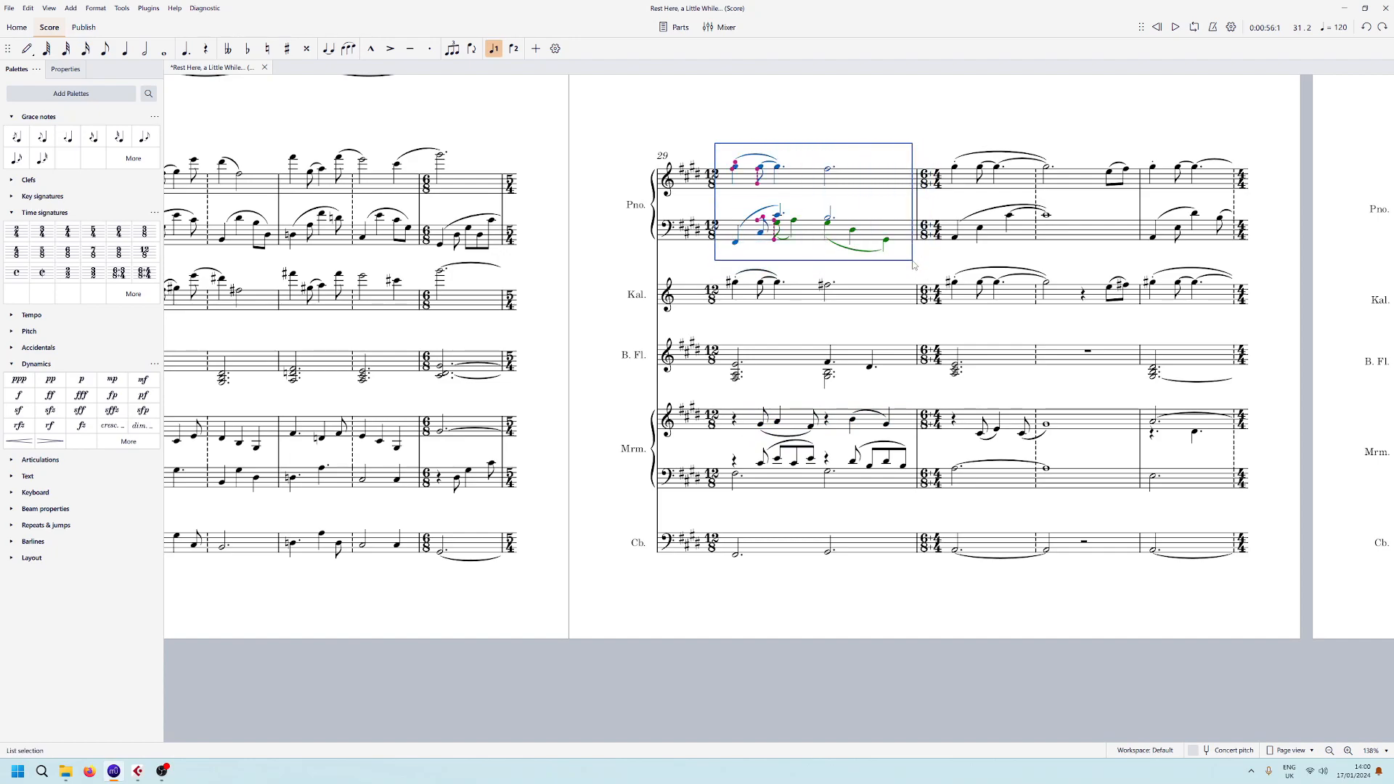
left_click_drag(913, 261, 914, 266)
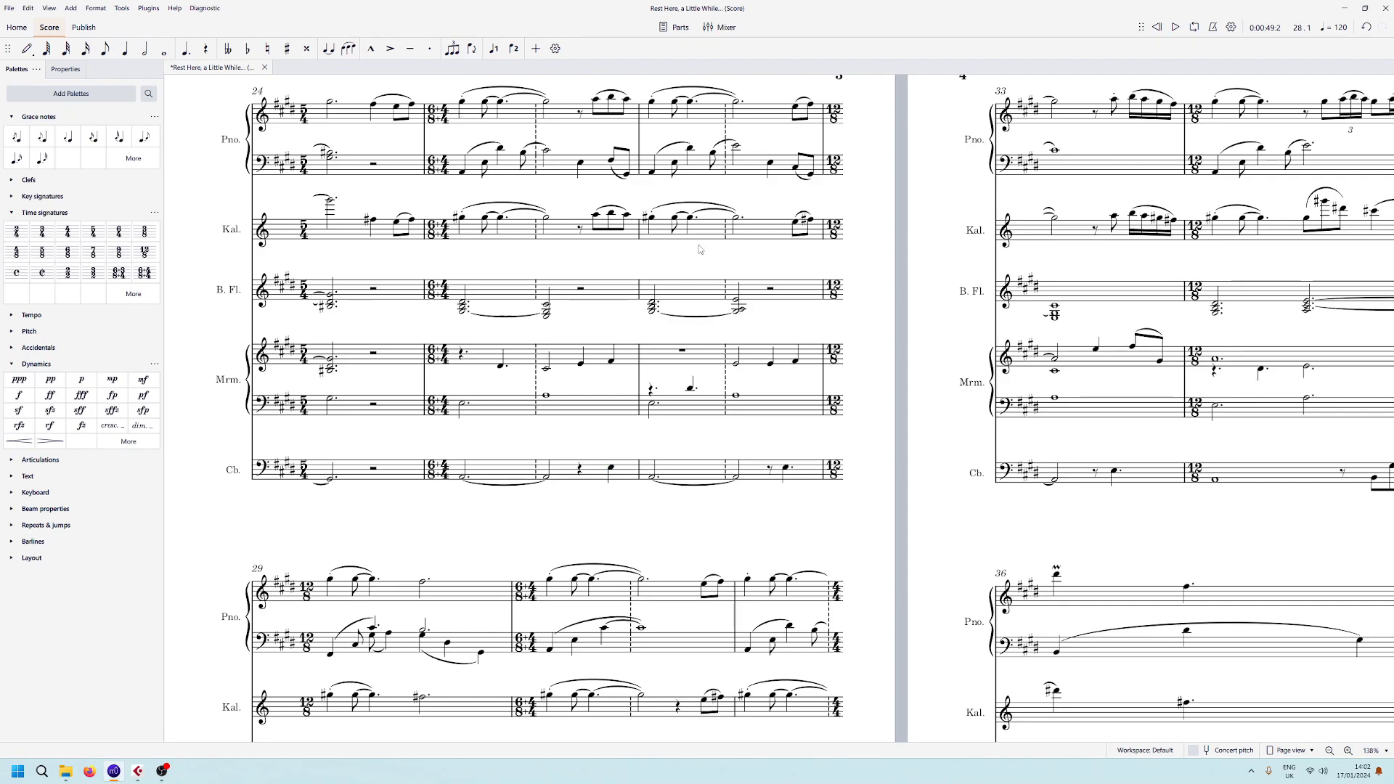
Play the score from the start of bar 25 to check the passage with the new quarter notes.
left_click(462, 102)
key("space")
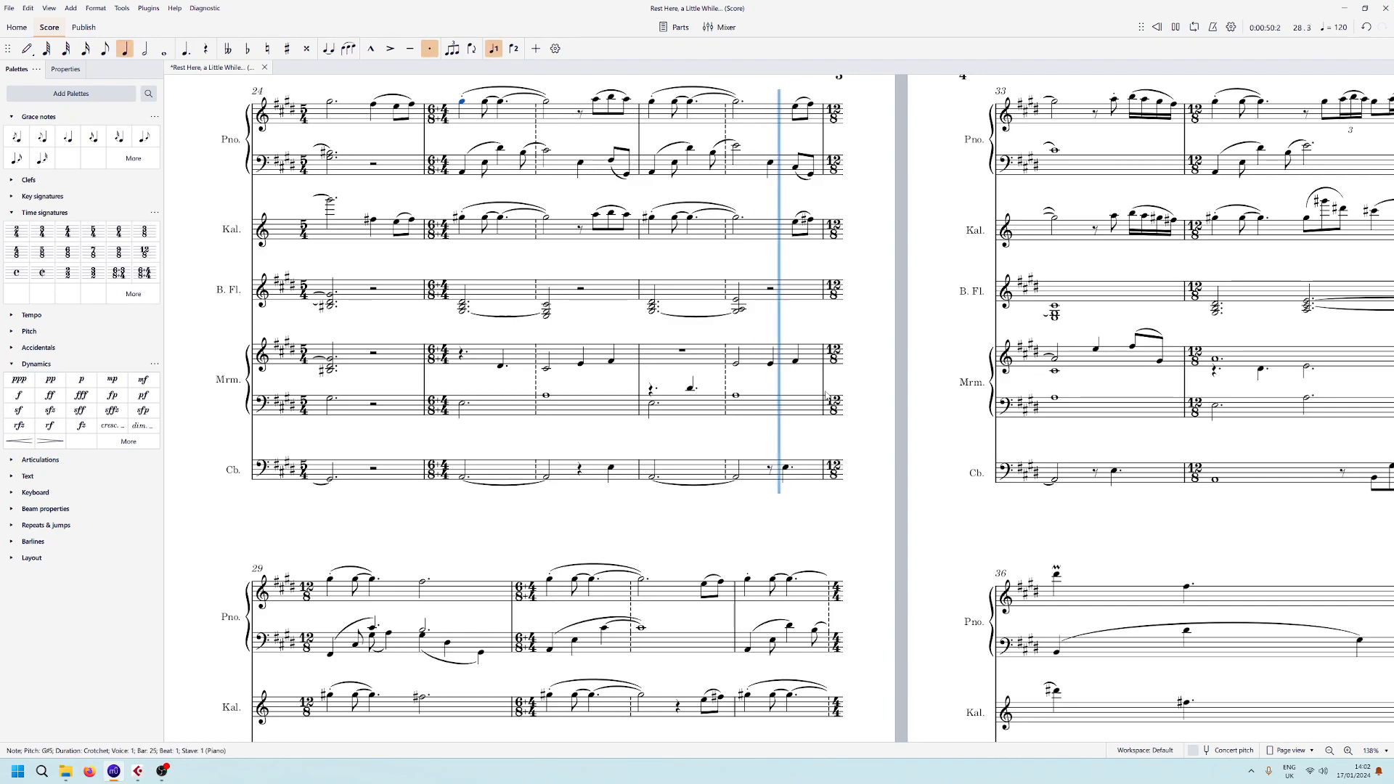
key("space")
left_click(500, 218, "shift")
key("space")
key("space")
key("Escape")
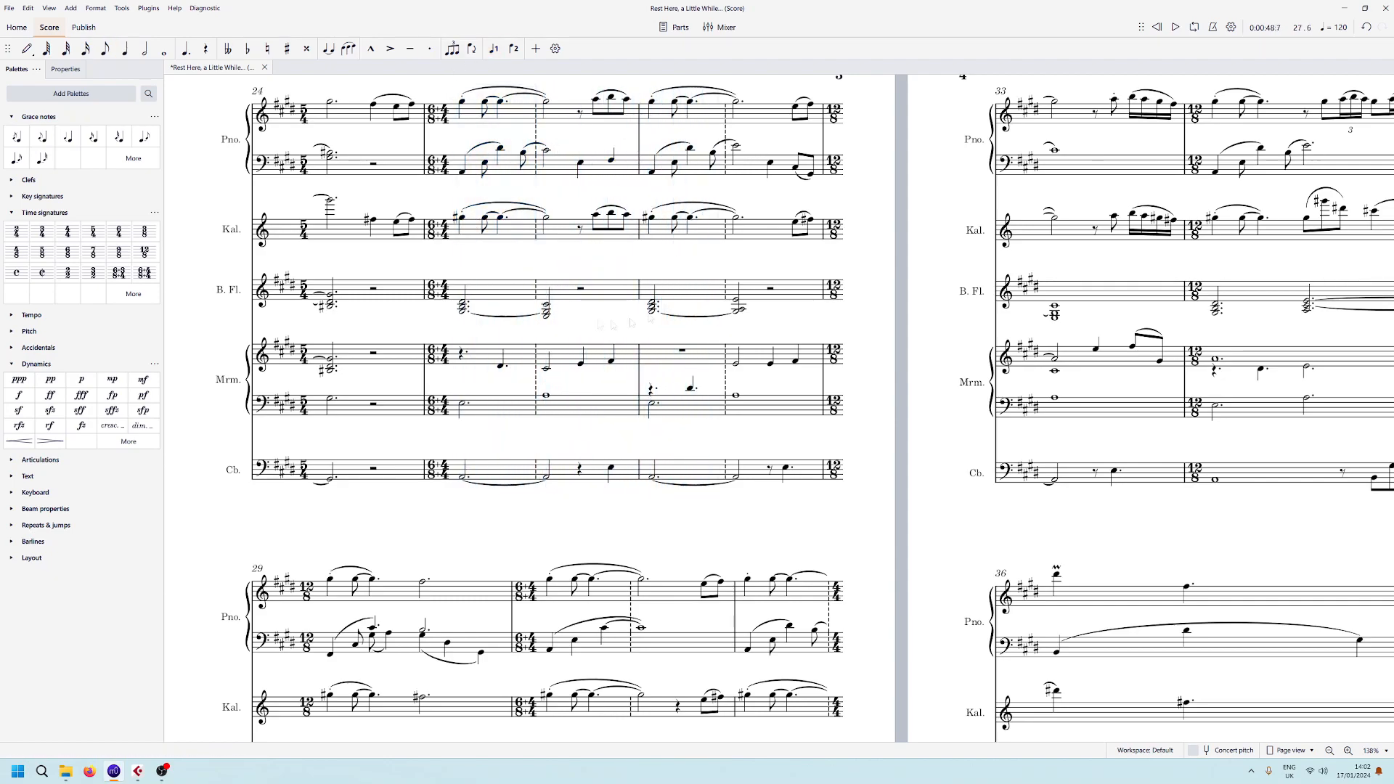
key("space")
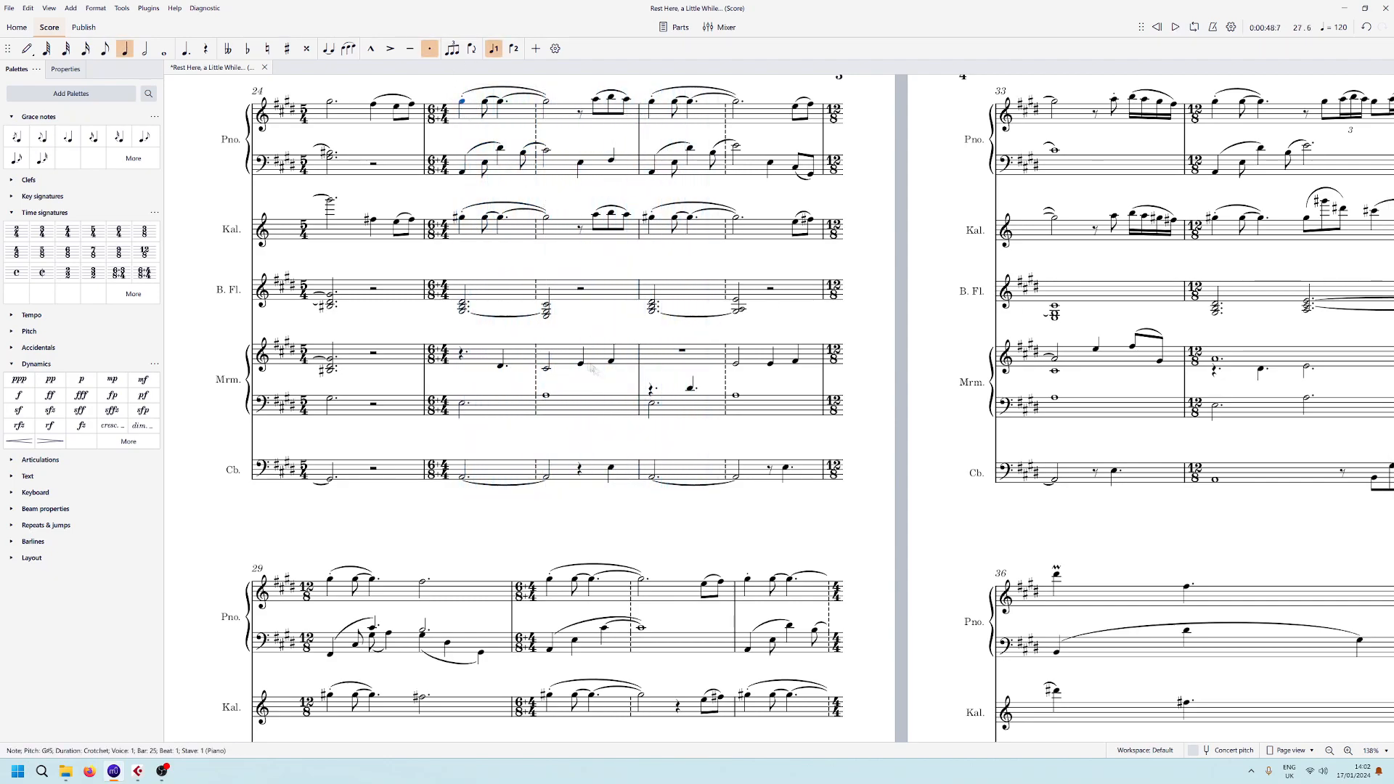
Lower the pitch of the closing notes of bar 26 in the upper Marimba staff.
key("Down")
key("Down")
key("Down")
key("Down")
key("Escape")
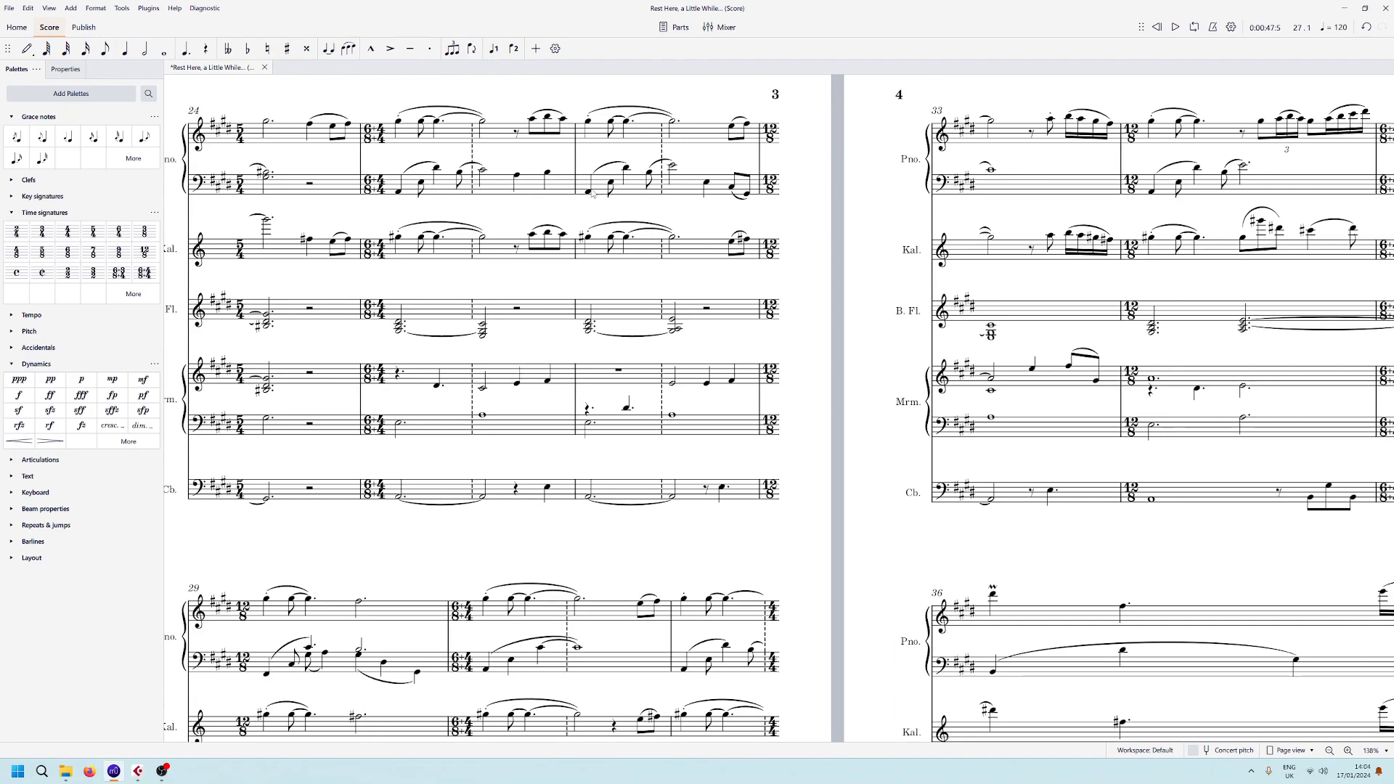
Try moving the lower Piano notes in bar 27 to voice 2 with a dotted half-note C above them, and play it back.
left_click(587, 192)
left_click(649, 173, "shift")
key("ctrl+alt+2")
left_click(673, 167)
left_click(586, 177)
key("6")
key("period")
key("c")
key("Escape")
left_click(589, 192)
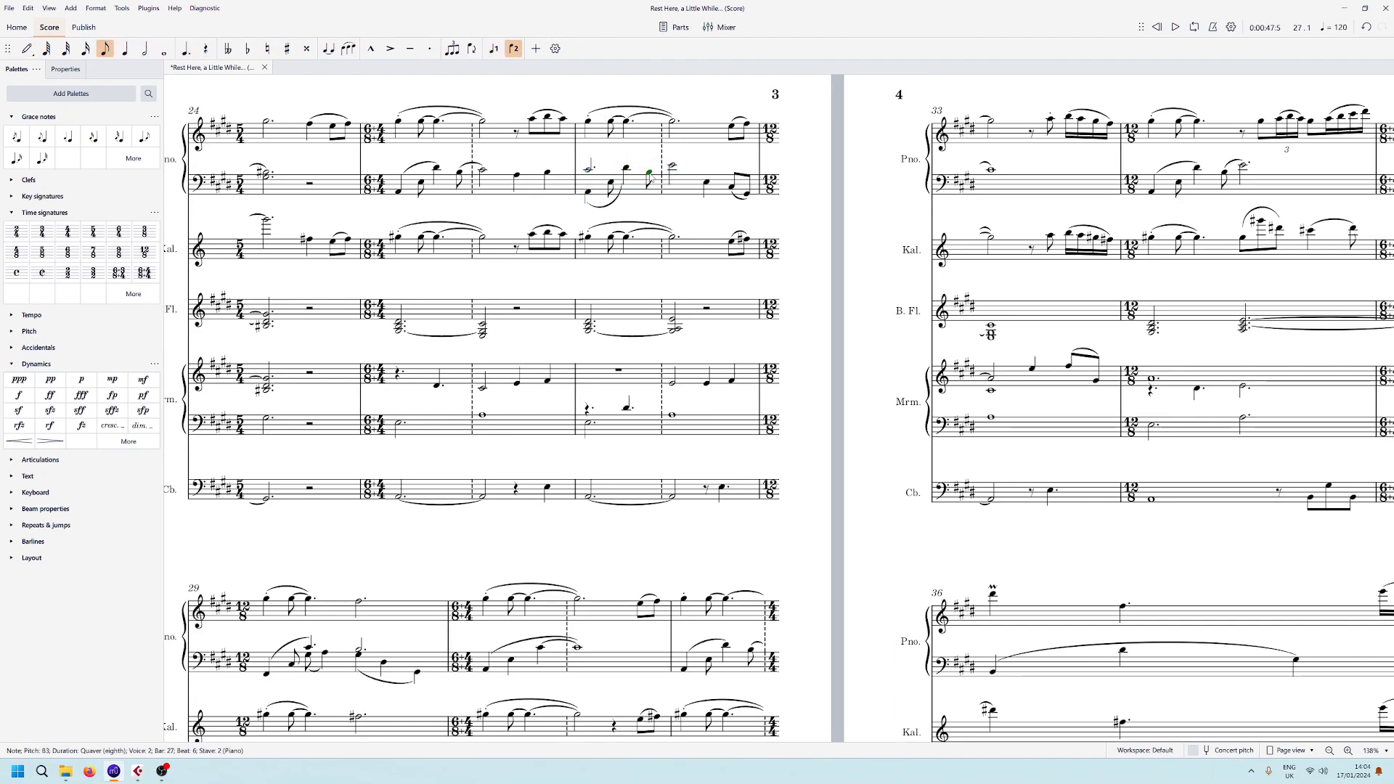
key("space")
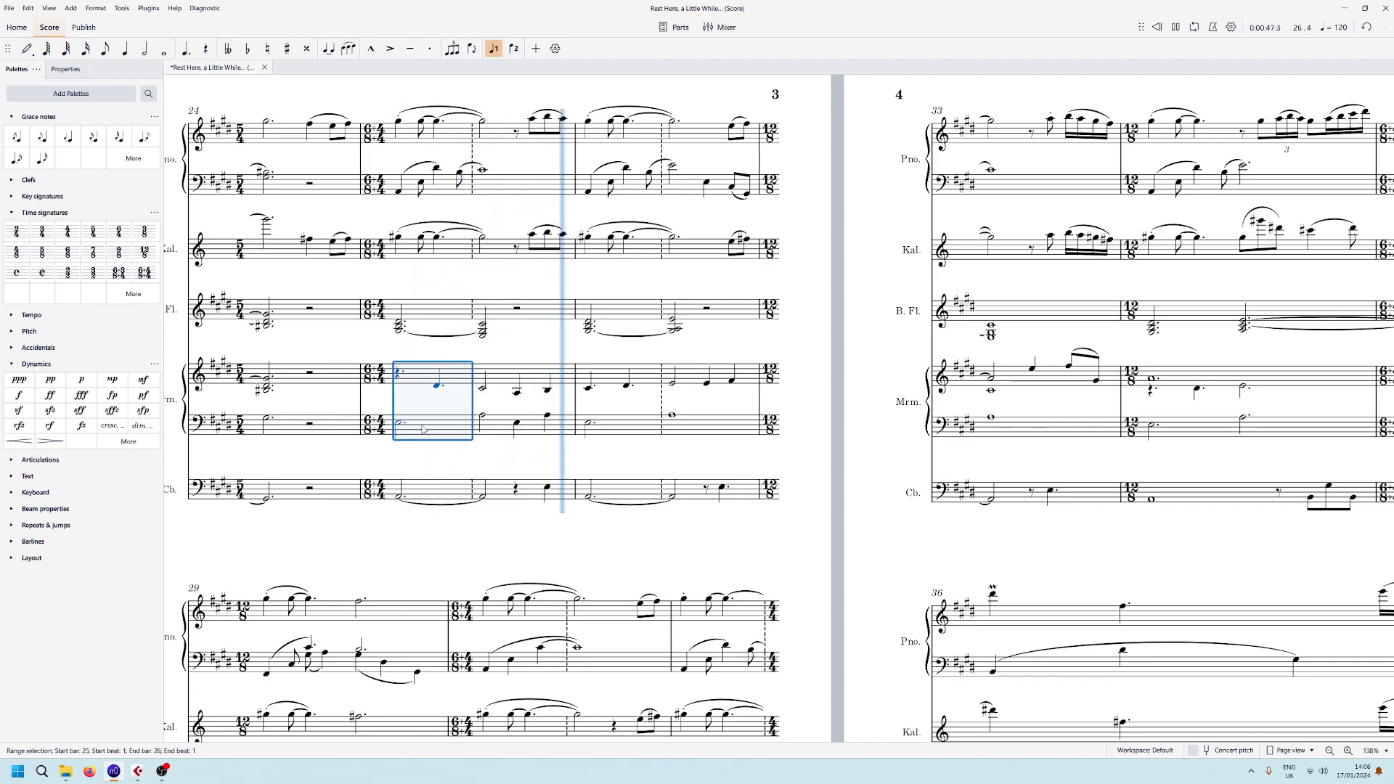
Shorten the A in bar 28 of the lower Marimba staff to a half note and enter a quarter-note A after it.
left_click(516, 423)
left_click(587, 423)
left_click(673, 415)
key("6")
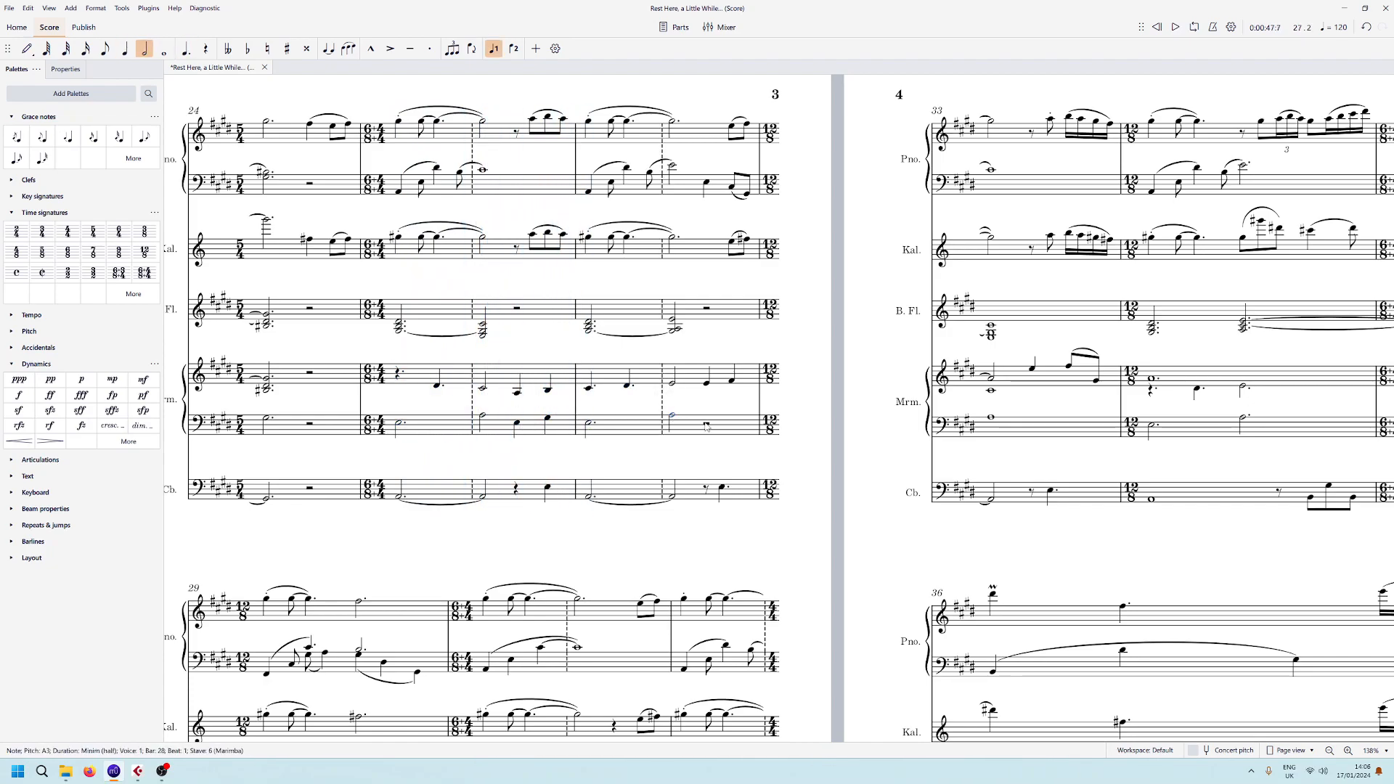
key("Right")
key("Right")
key("Left")
key("5")
key("a")
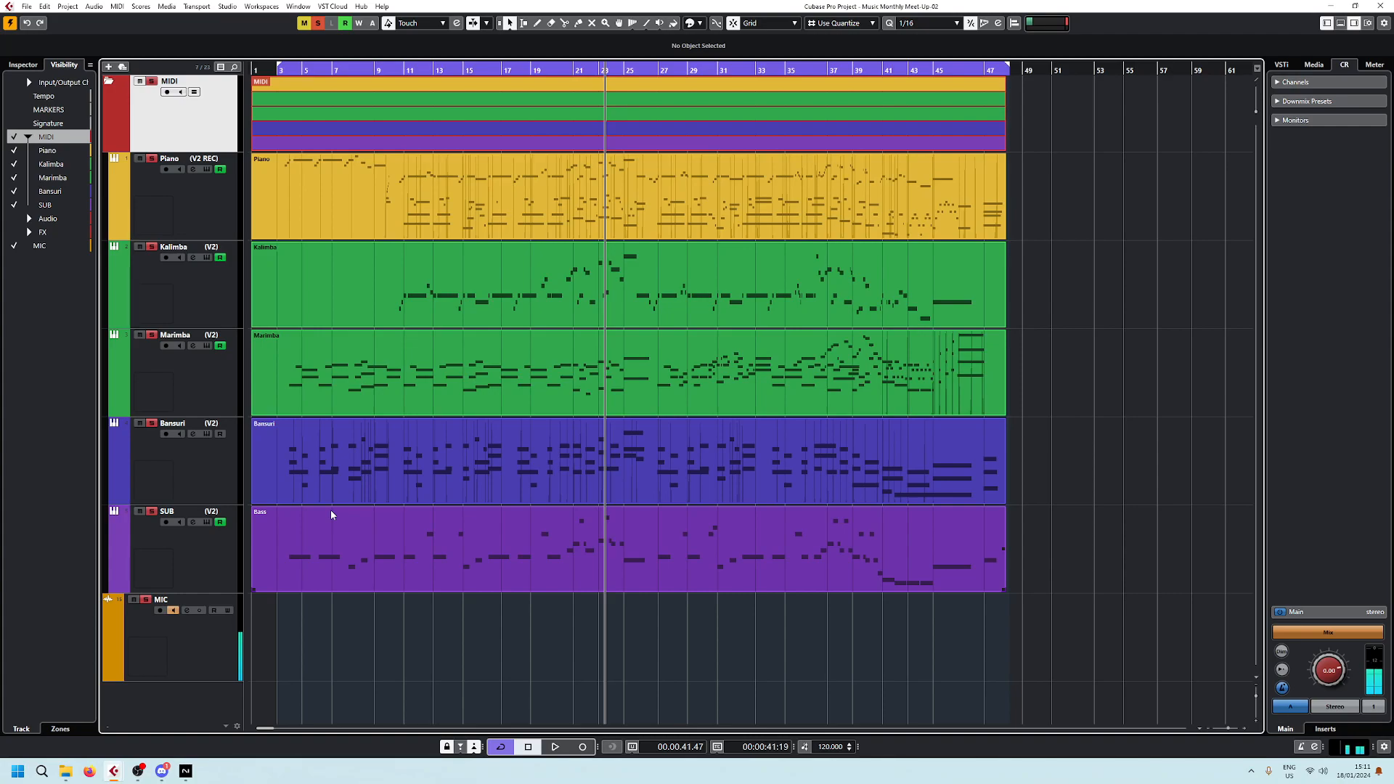
Switch to the Music Monthly Meet-Up 02 project in Cubase and play it from about bar 17.
left_click_drag(481, 71, 513, 74)
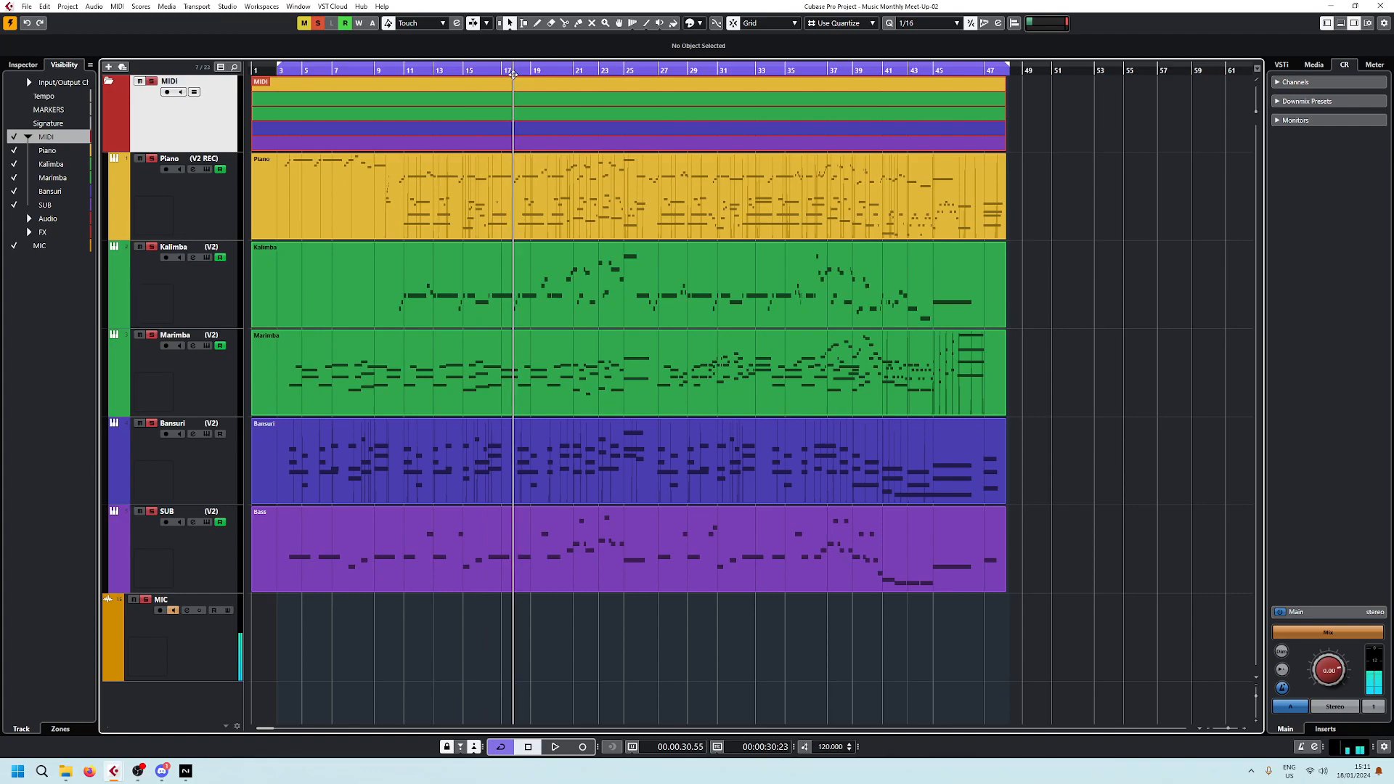
key("space")
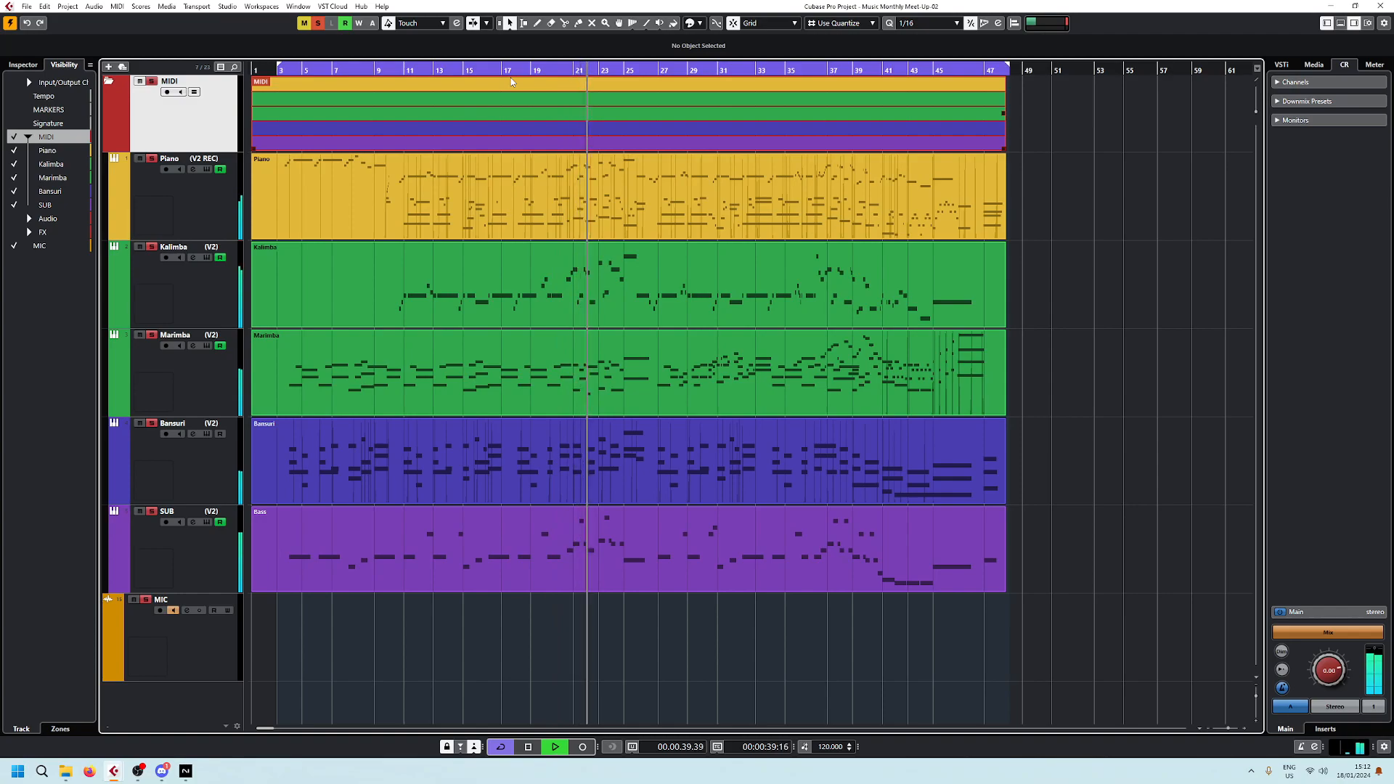
key("space")
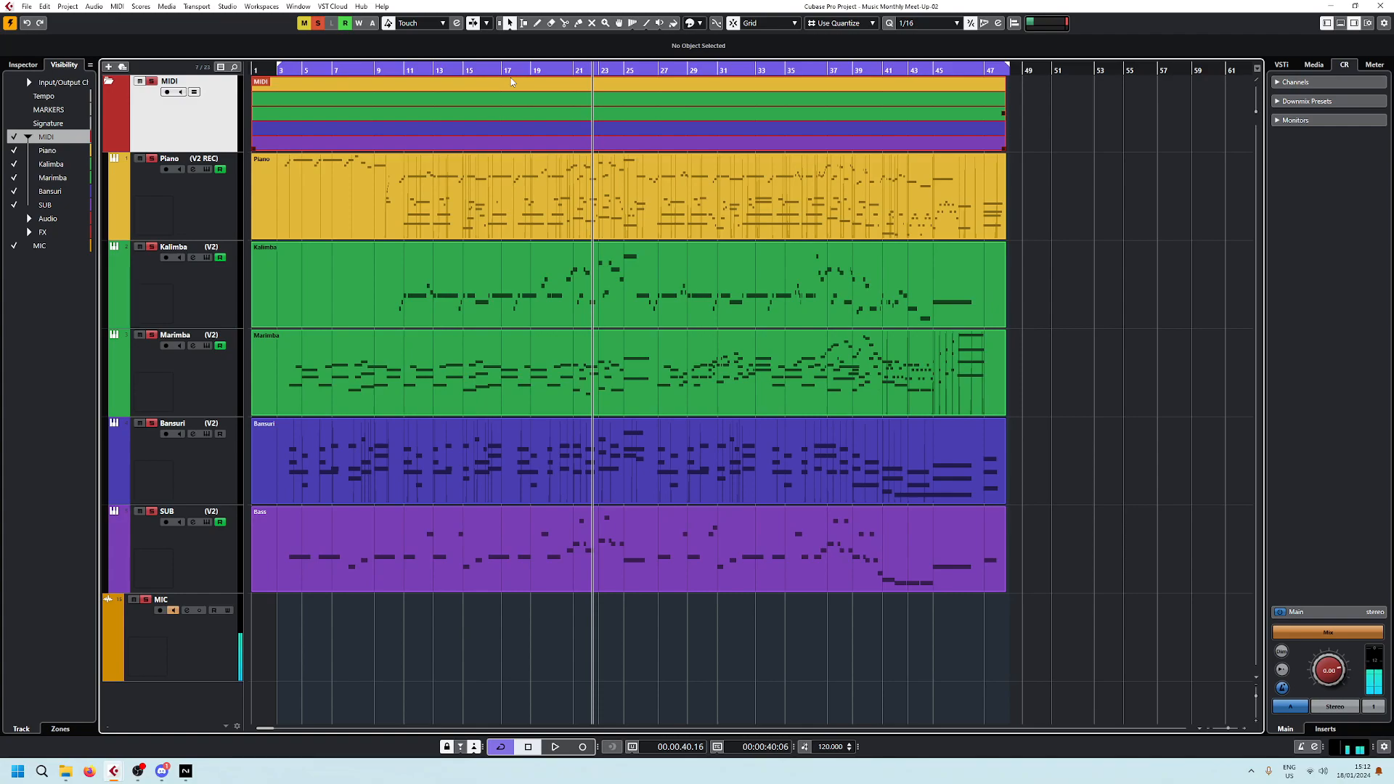
Isolate the Kalimba by muting the MIDI folder and soloing the Kalimba track, and play from about bar 21.
left_click(140, 82)
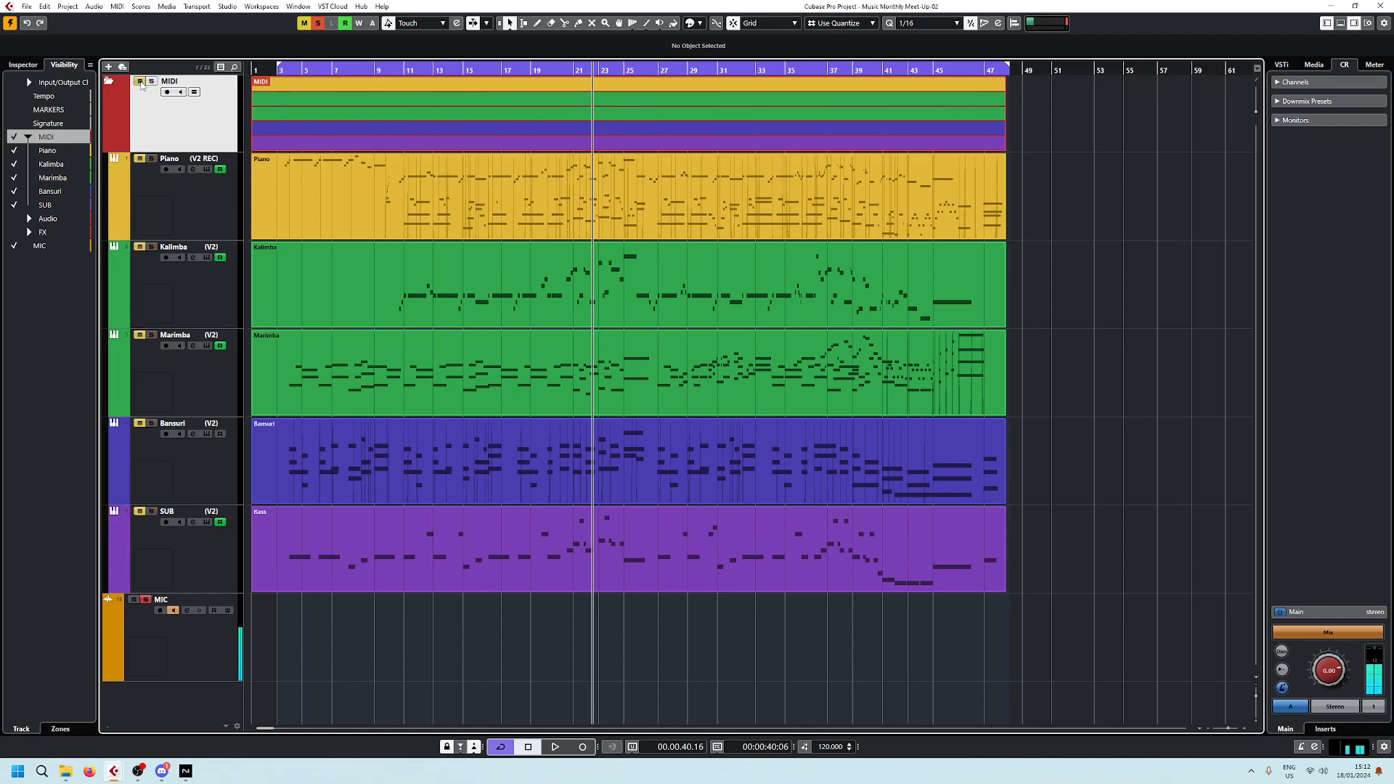
left_click(152, 248)
left_click(571, 70)
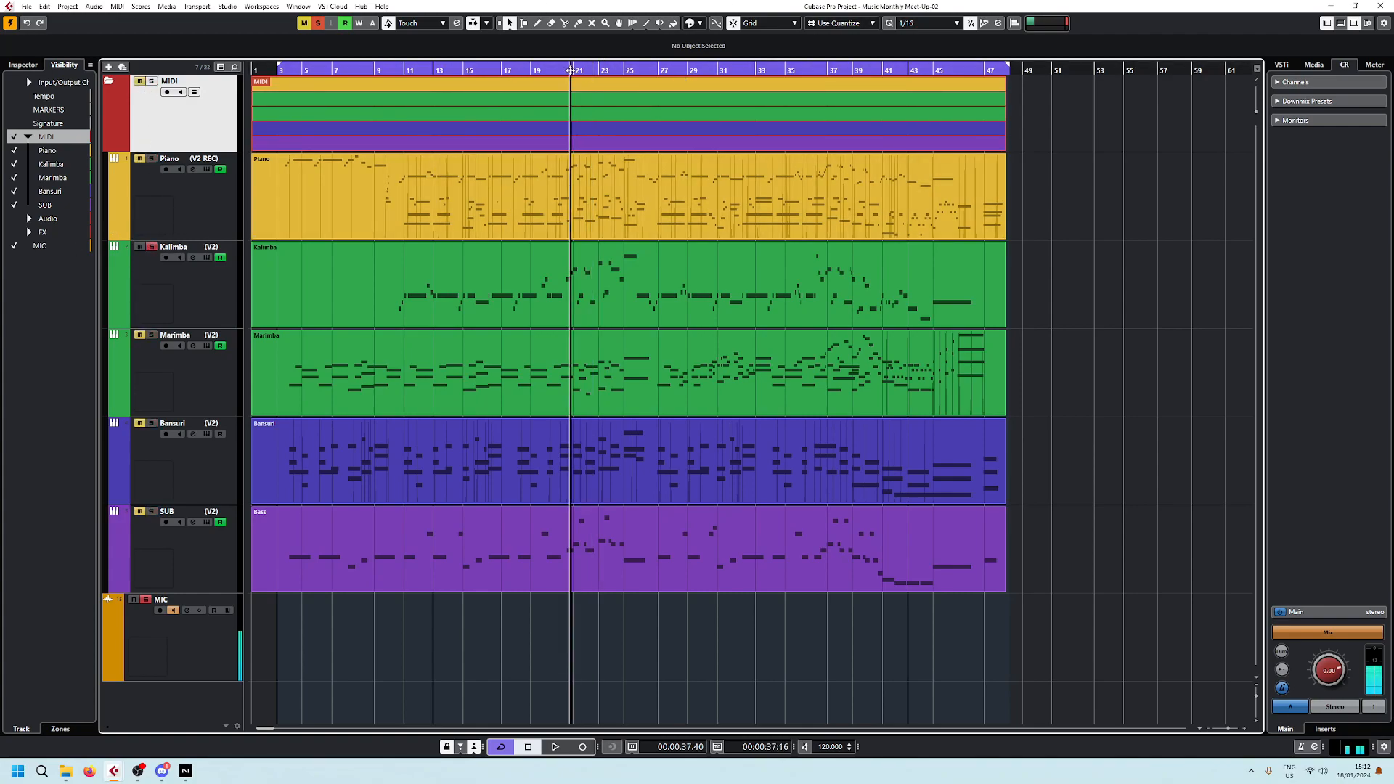
key("space")
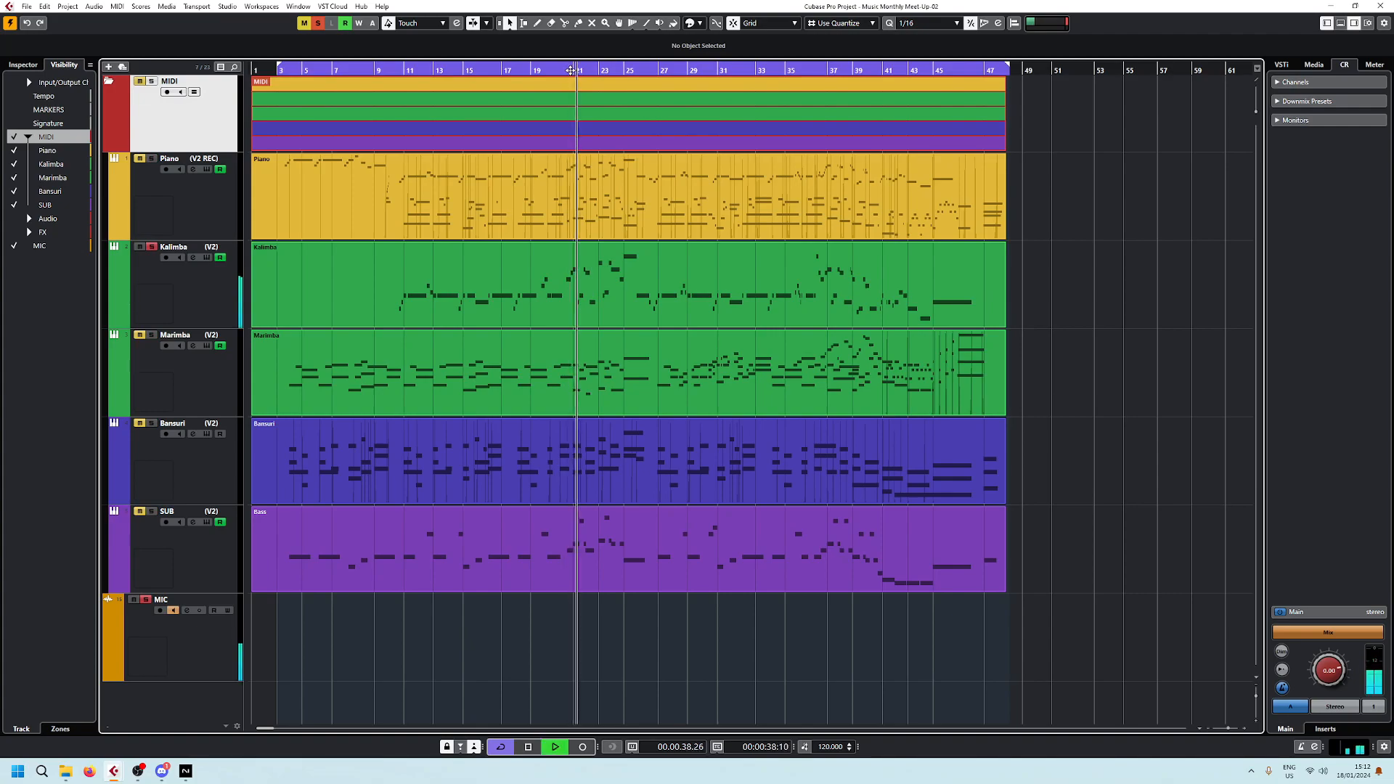
key("space")
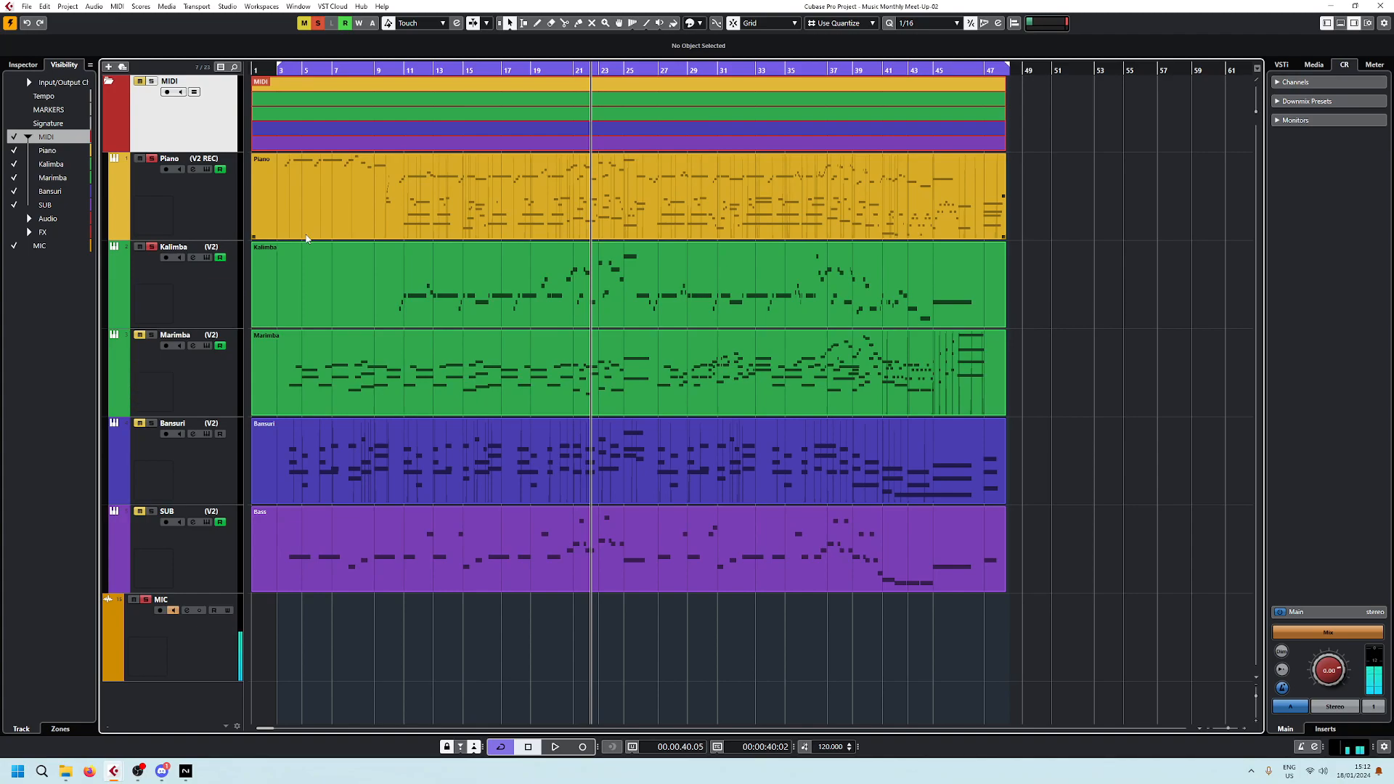
Play the soloed Piano and Kalimba from about bar 22, and play them with the soloed SUB from about bar 4.
key("space")
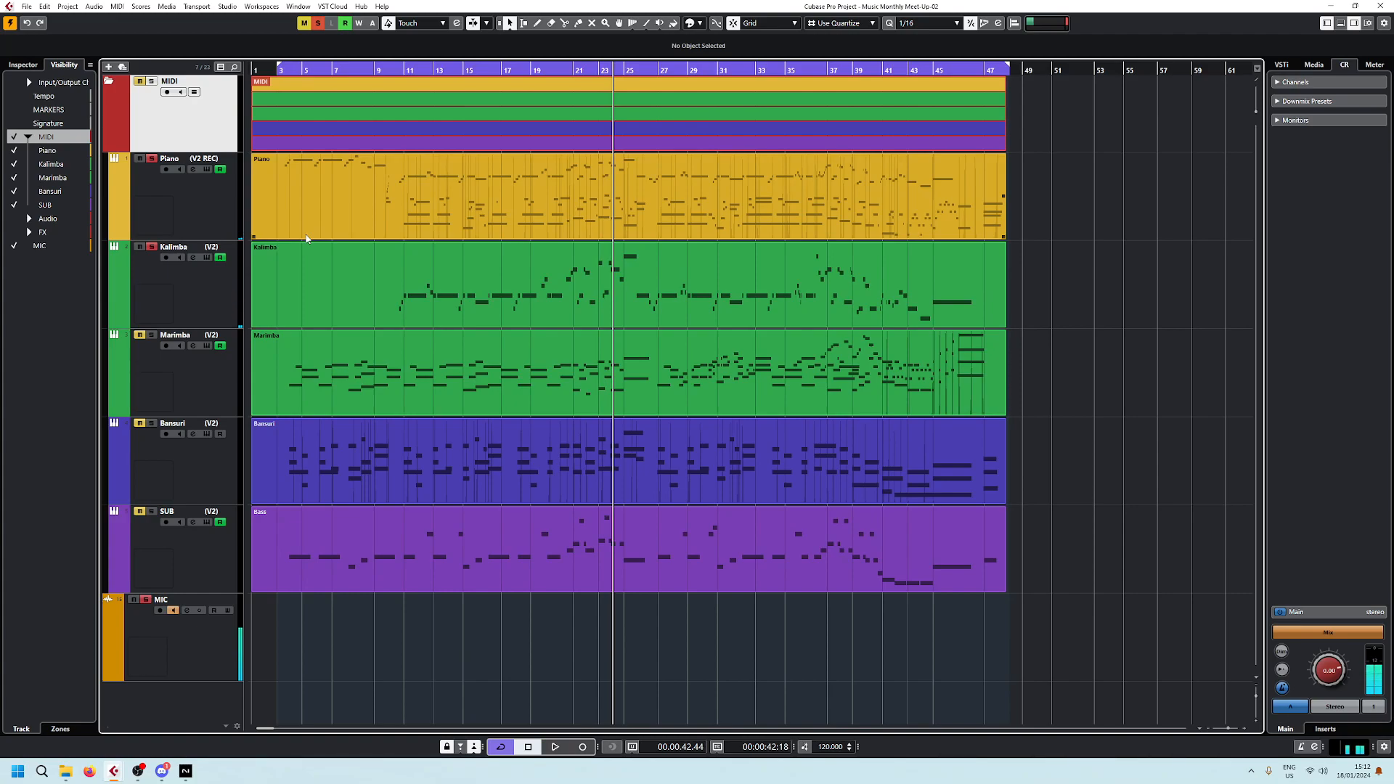
left_click(293, 70)
left_click_drag(293, 71, 291, 71)
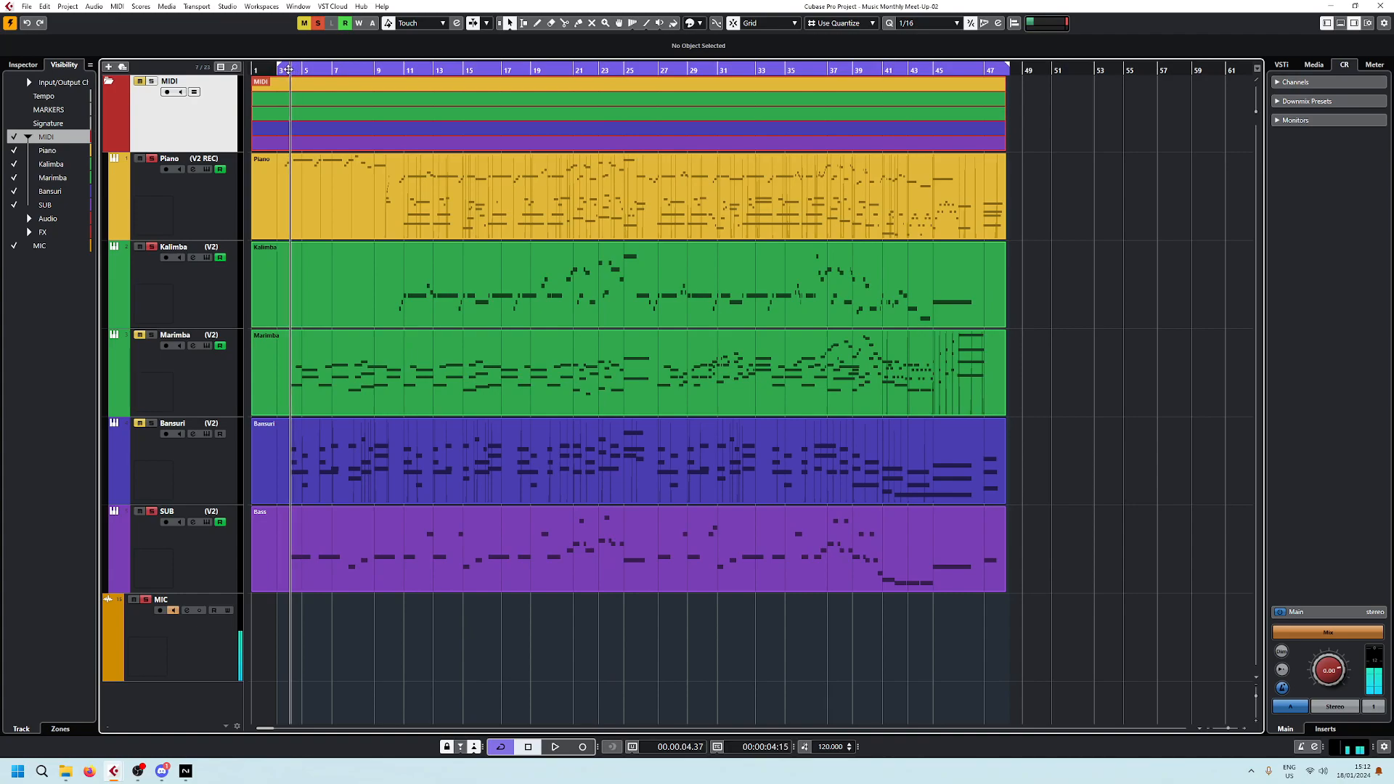
key("space")
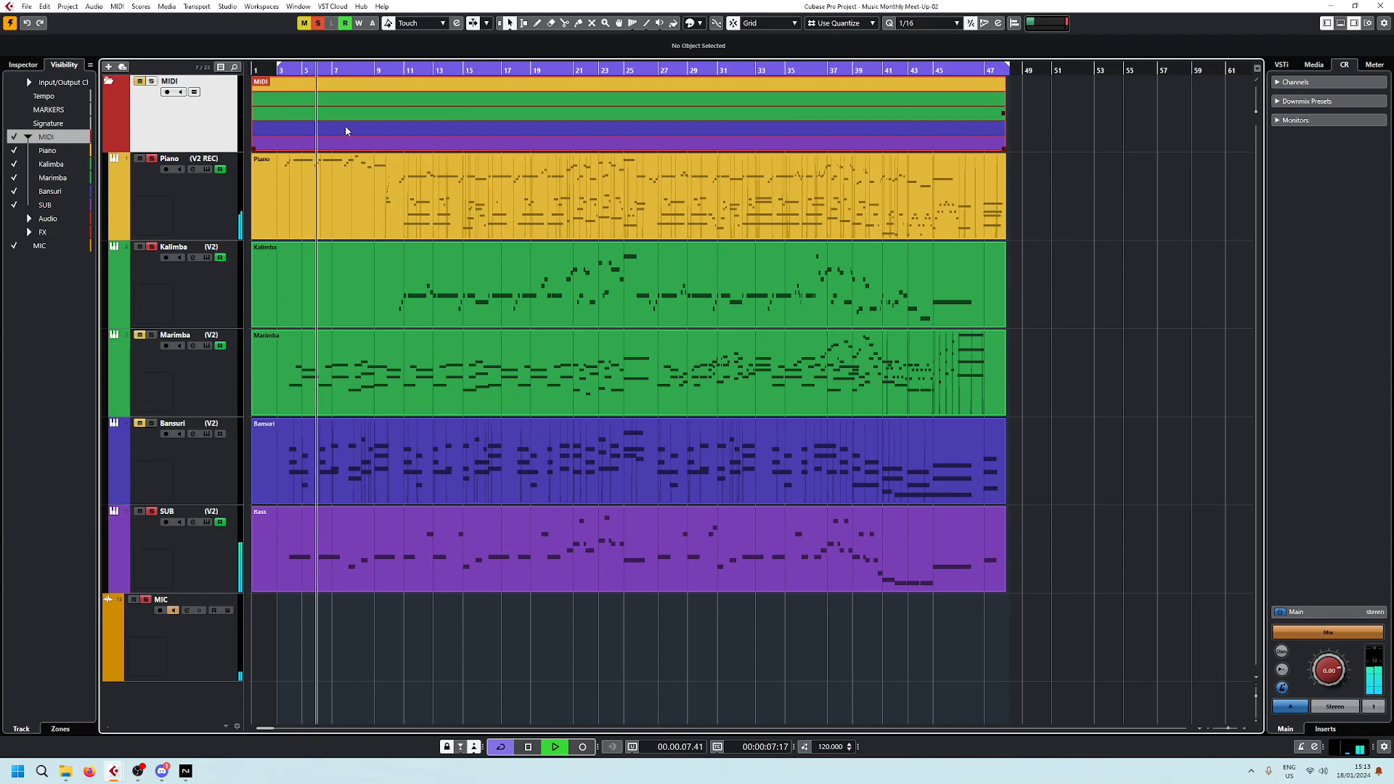
key("space")
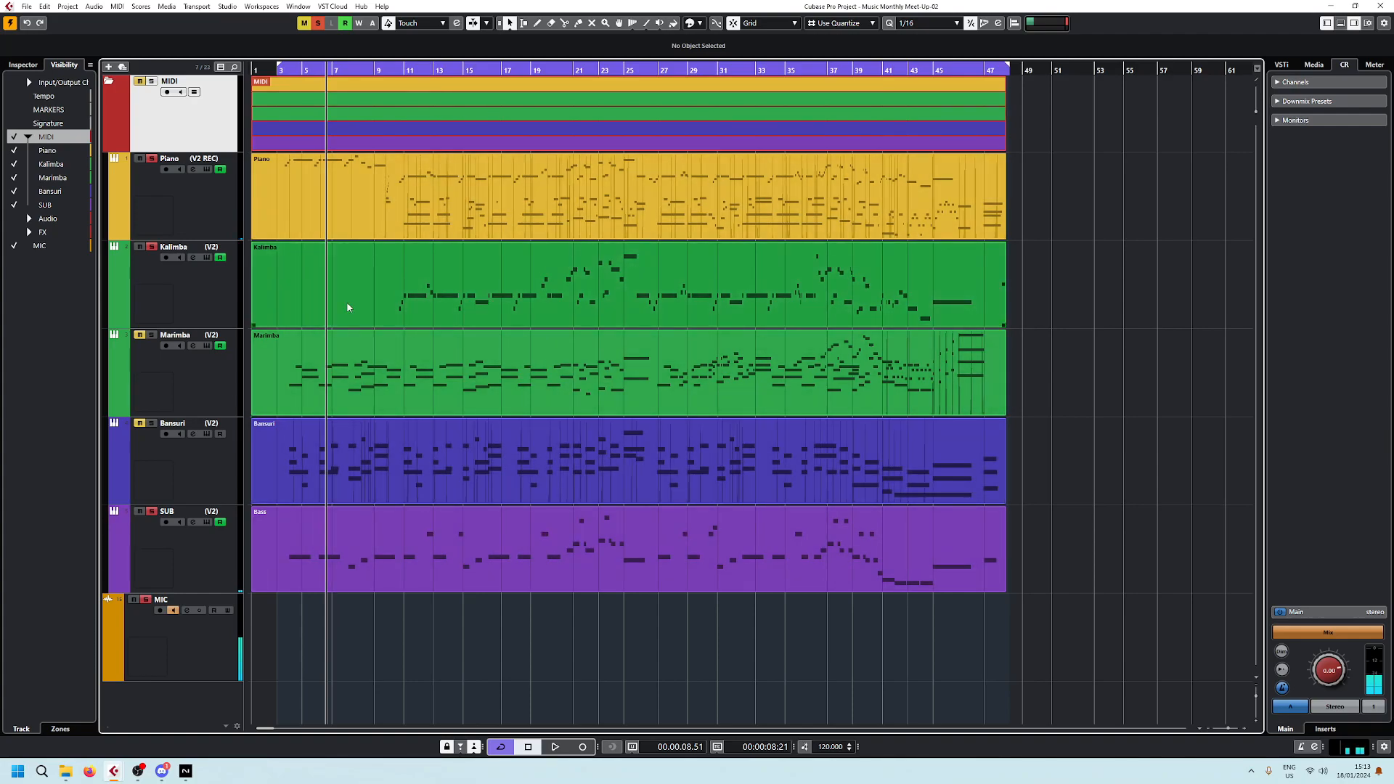
Insert AudioTrack Stereo on the Piano channel in the mixer and place its window over the upper tracks.
key("alt+F3")
left_click(188, 491)
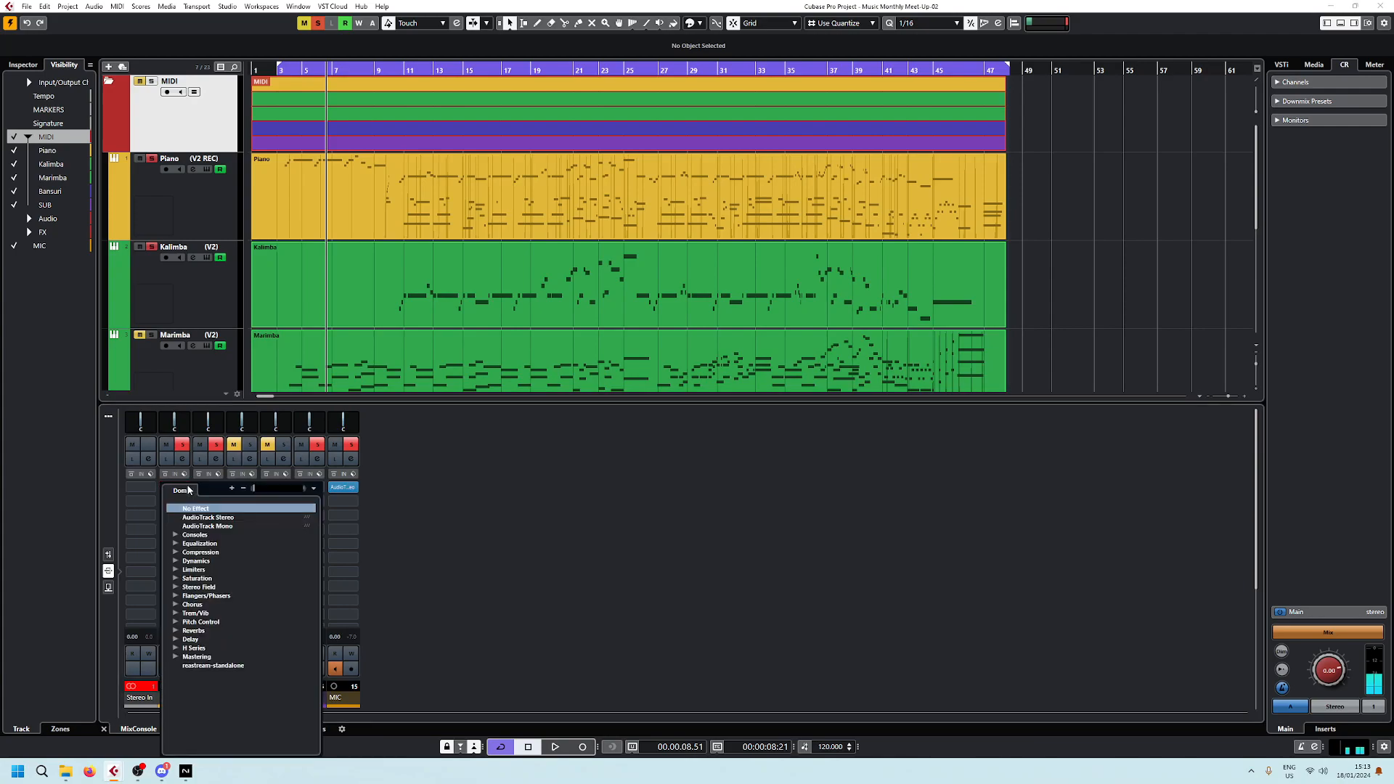
left_click(207, 517)
left_click_drag(973, 301, 375, 192)
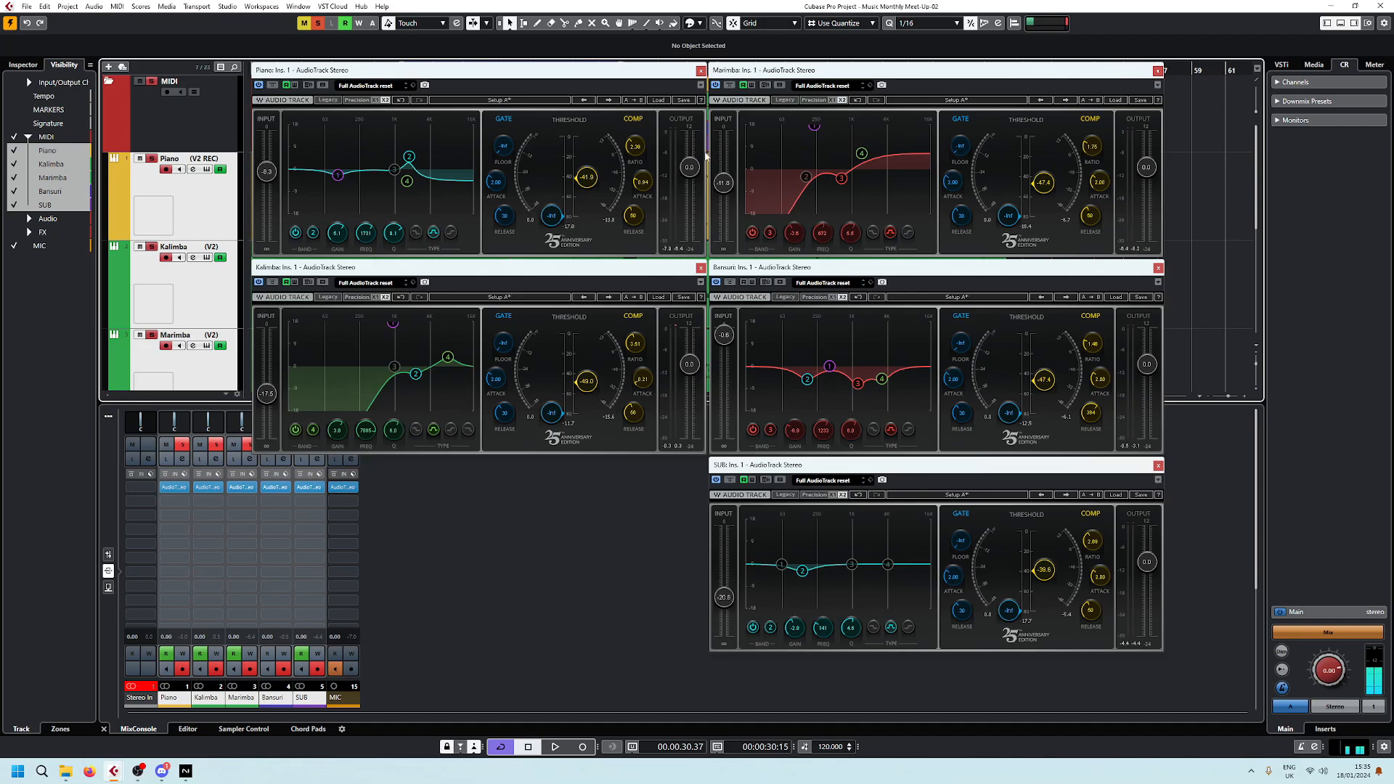
Reset the output peak readouts in the AudioTrack windows of the Piano, Kalimba, Marimba, Bansuri and SUB channels.
left_click(677, 249)
left_click(669, 446)
left_click(1125, 249)
left_click(1135, 446)
left_click(1131, 643)
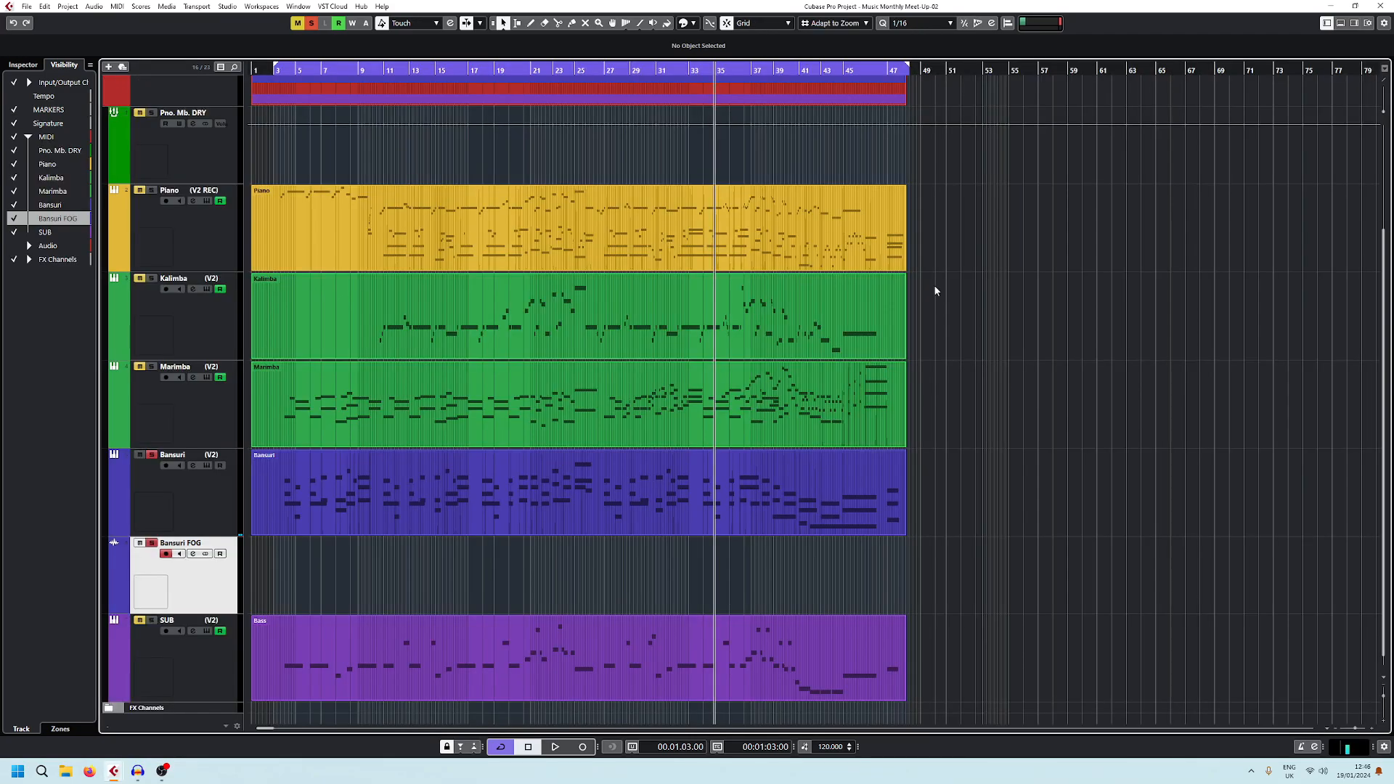
Turn off solo on all tracks in the project and review the tracks down to the SUB.
left_click(312, 24)
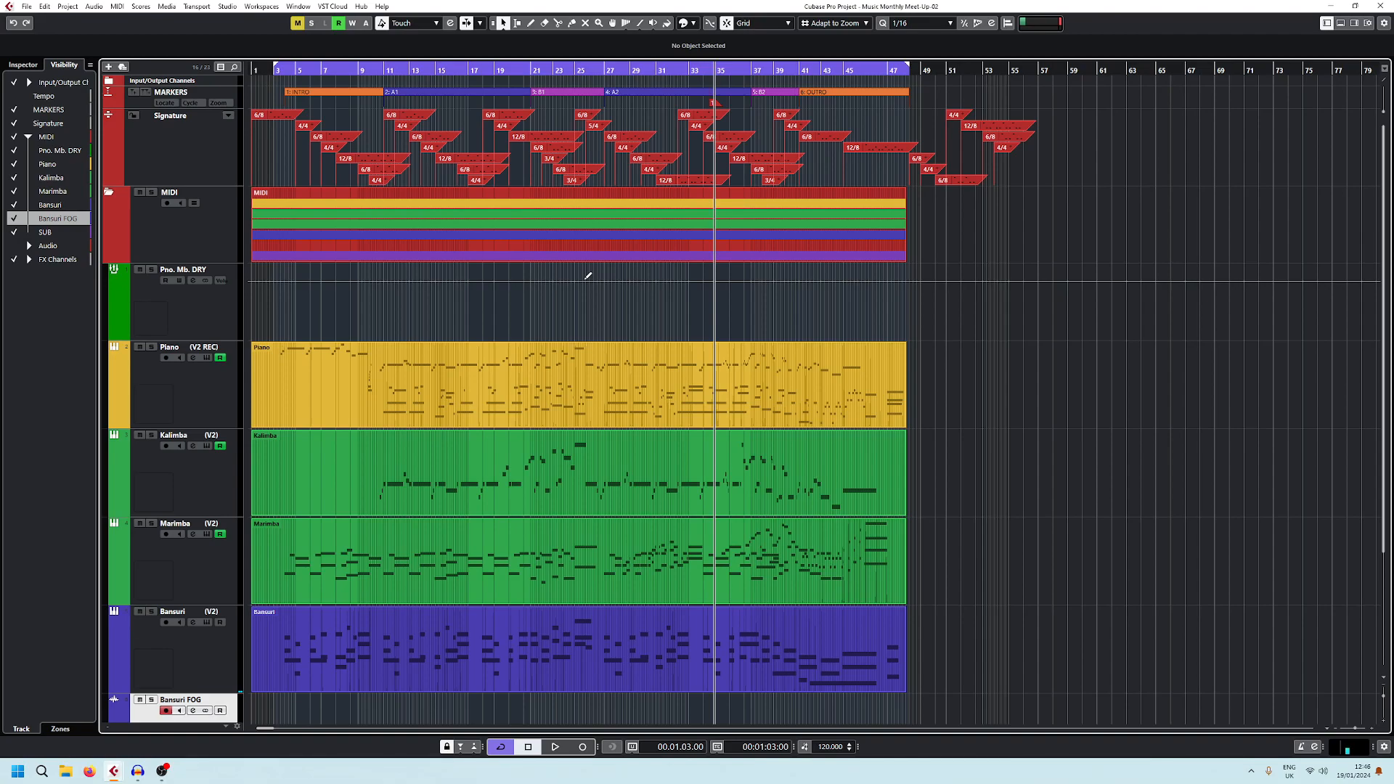
scroll(779, 560, "down", 3)
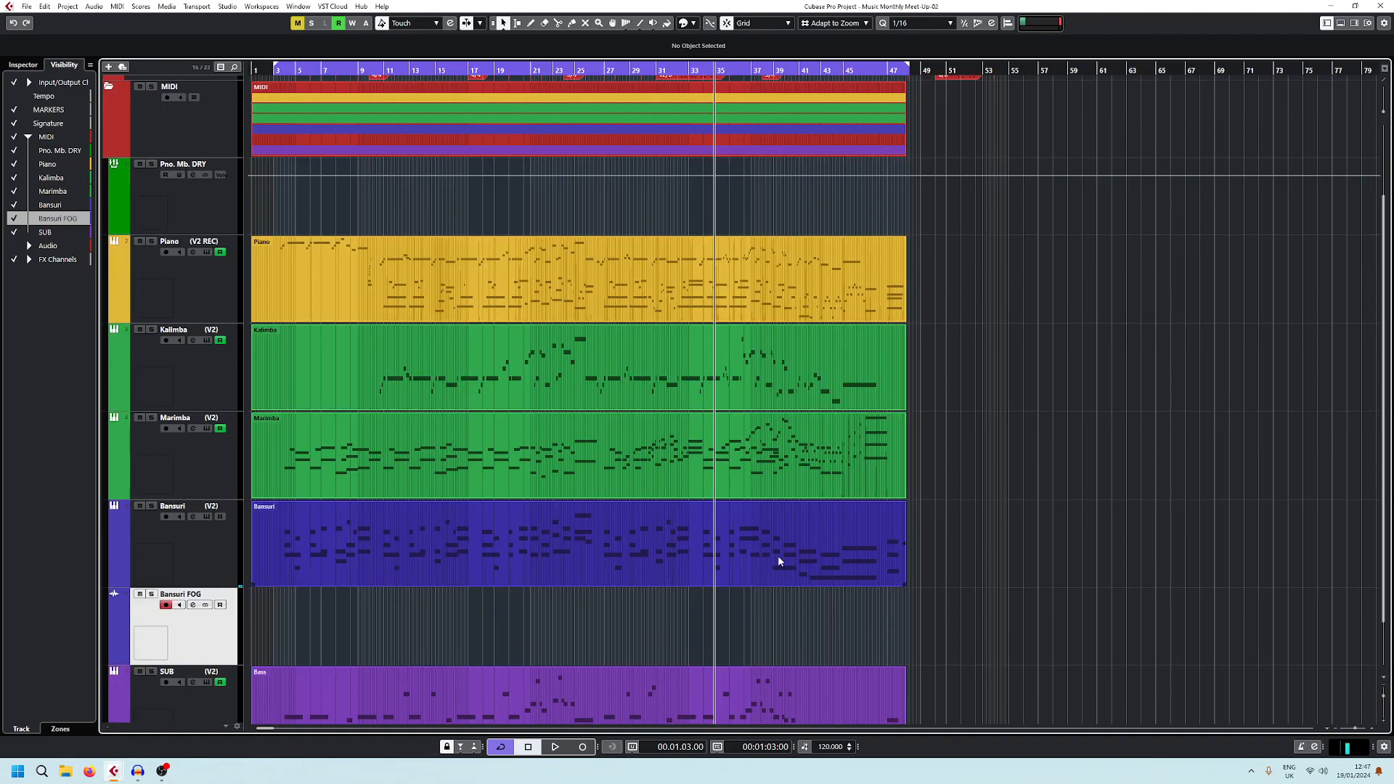
scroll(554, 571, "down", 2)
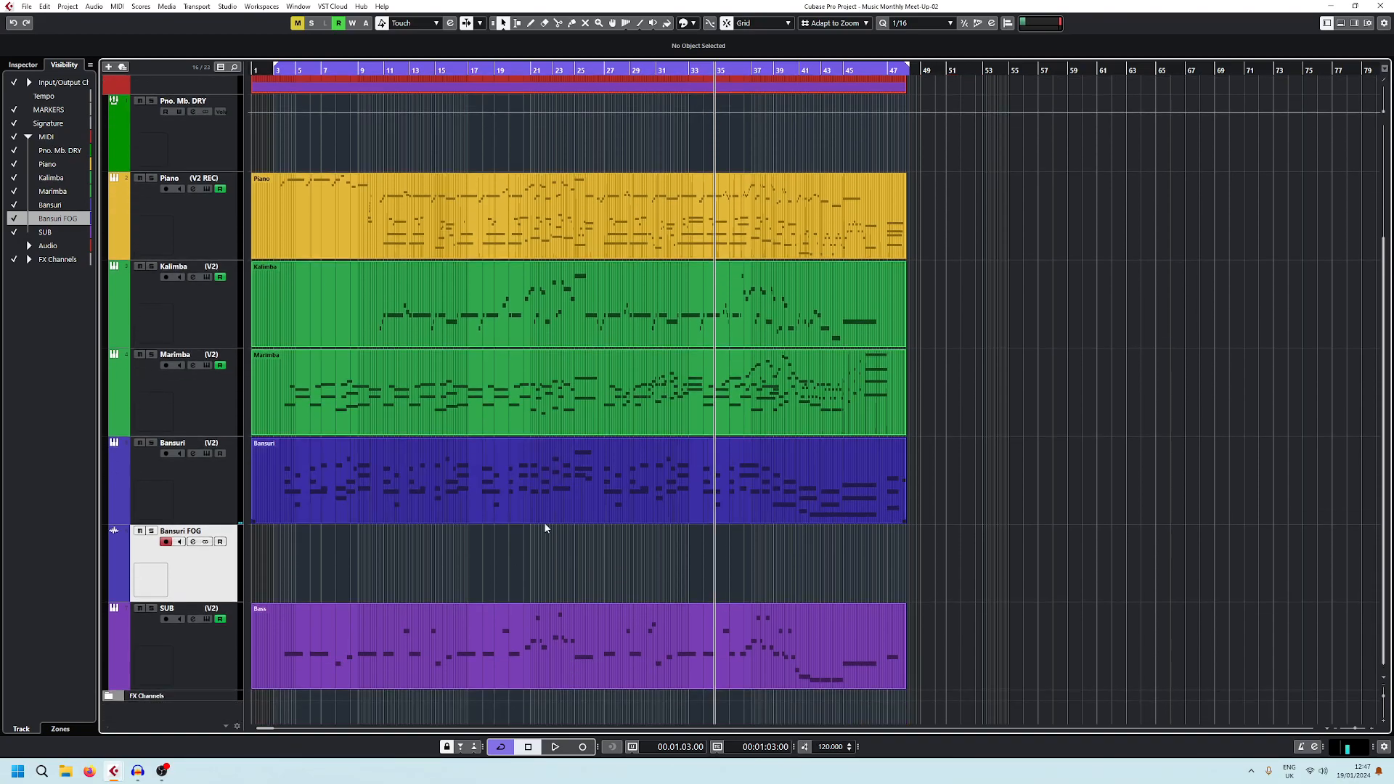
Solo the Bansuri, move its ValhallaSupermassive window clear of the tracks and play the part from about bar 4.
left_click(151, 443)
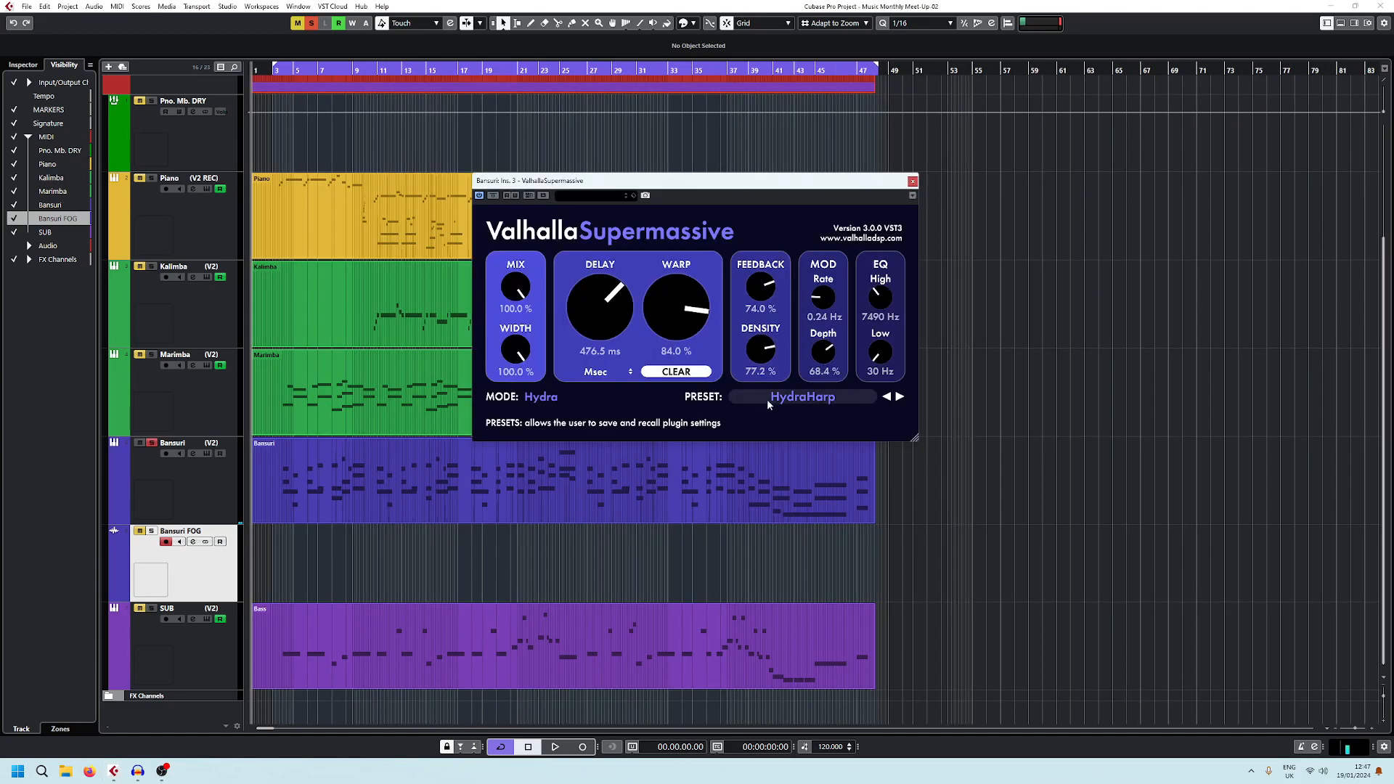
left_click_drag(732, 200, 1136, 113)
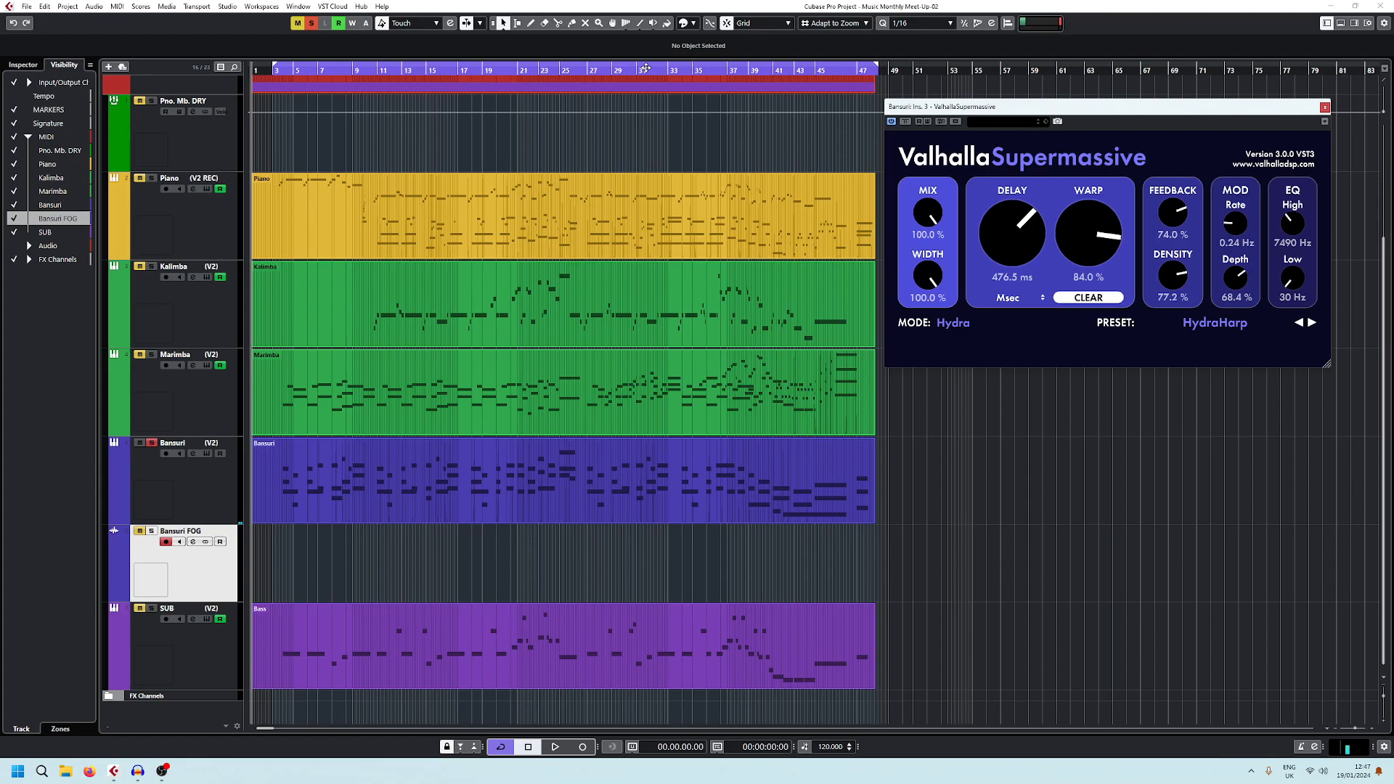
left_click_drag(645, 69, 282, 86)
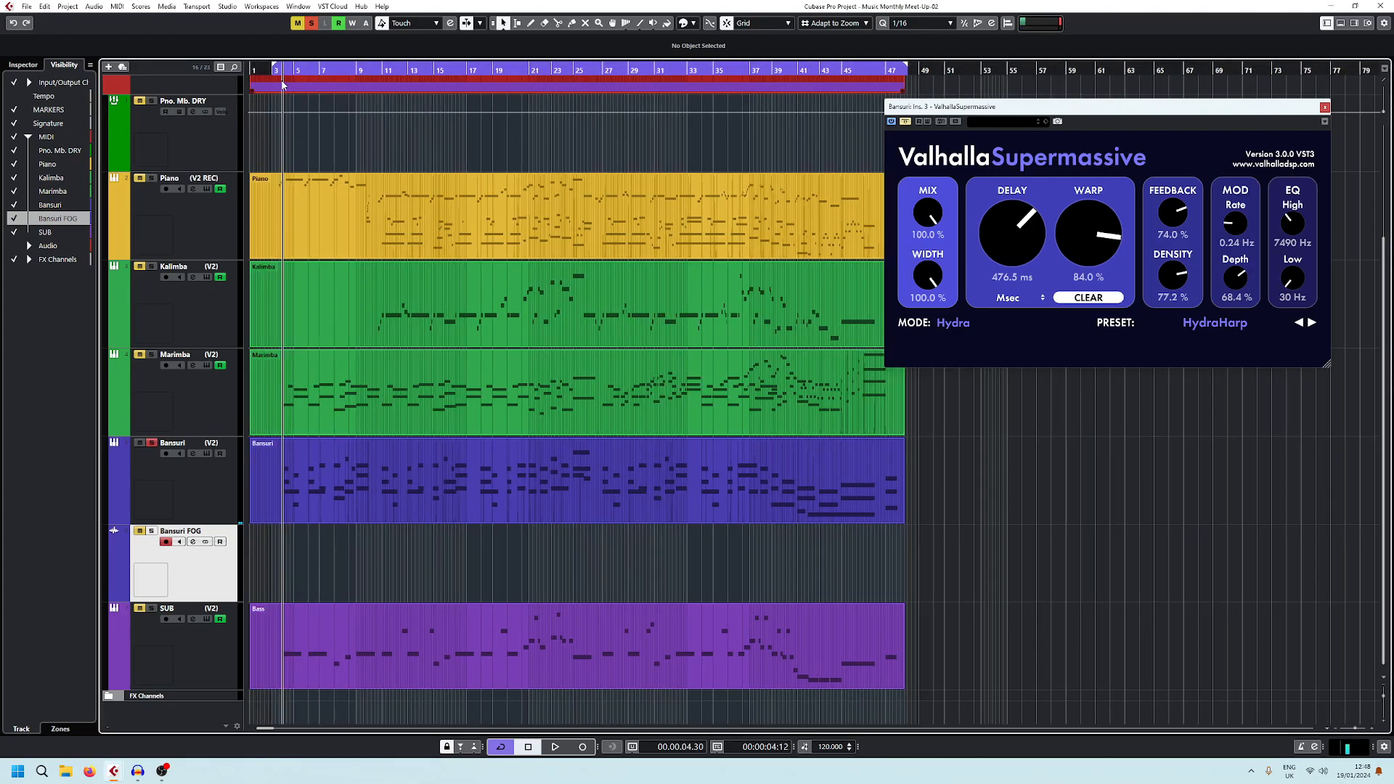
key("space")
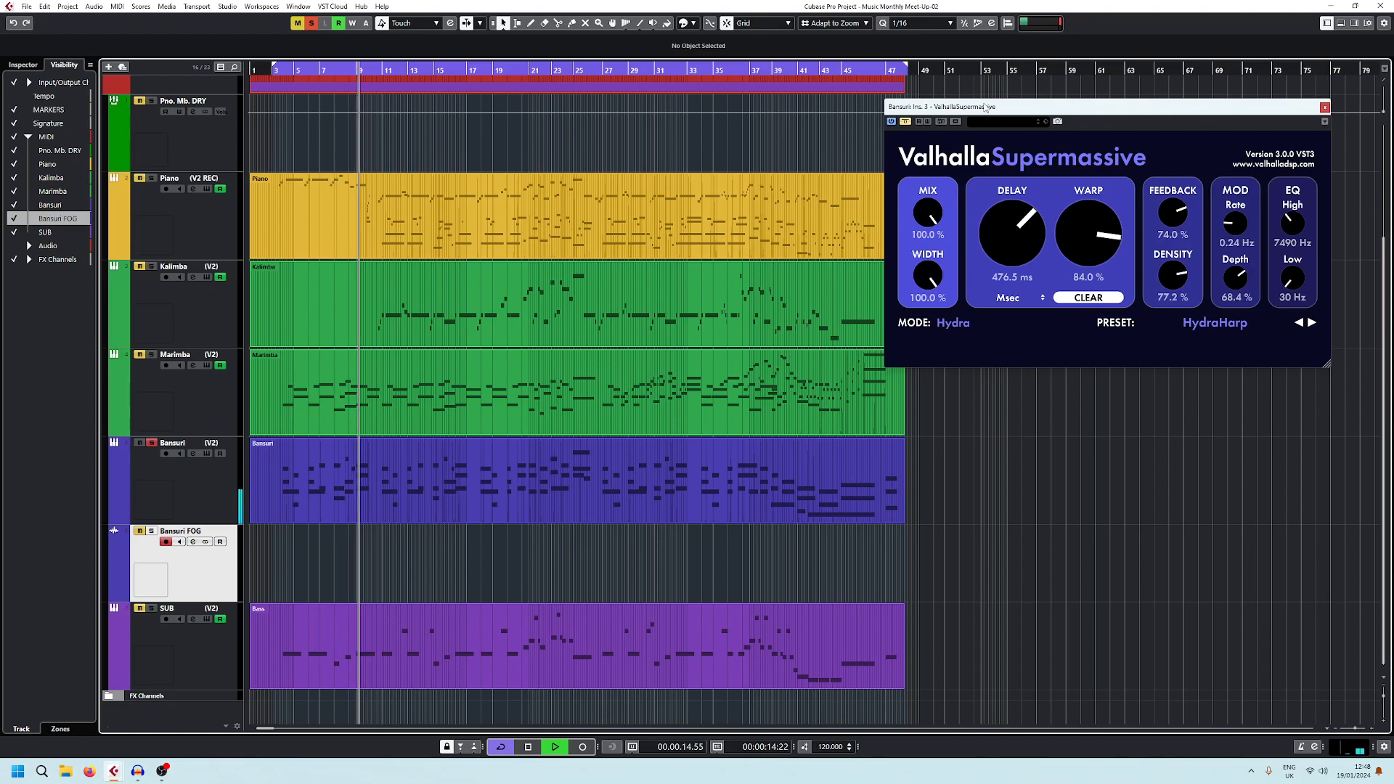
key("space")
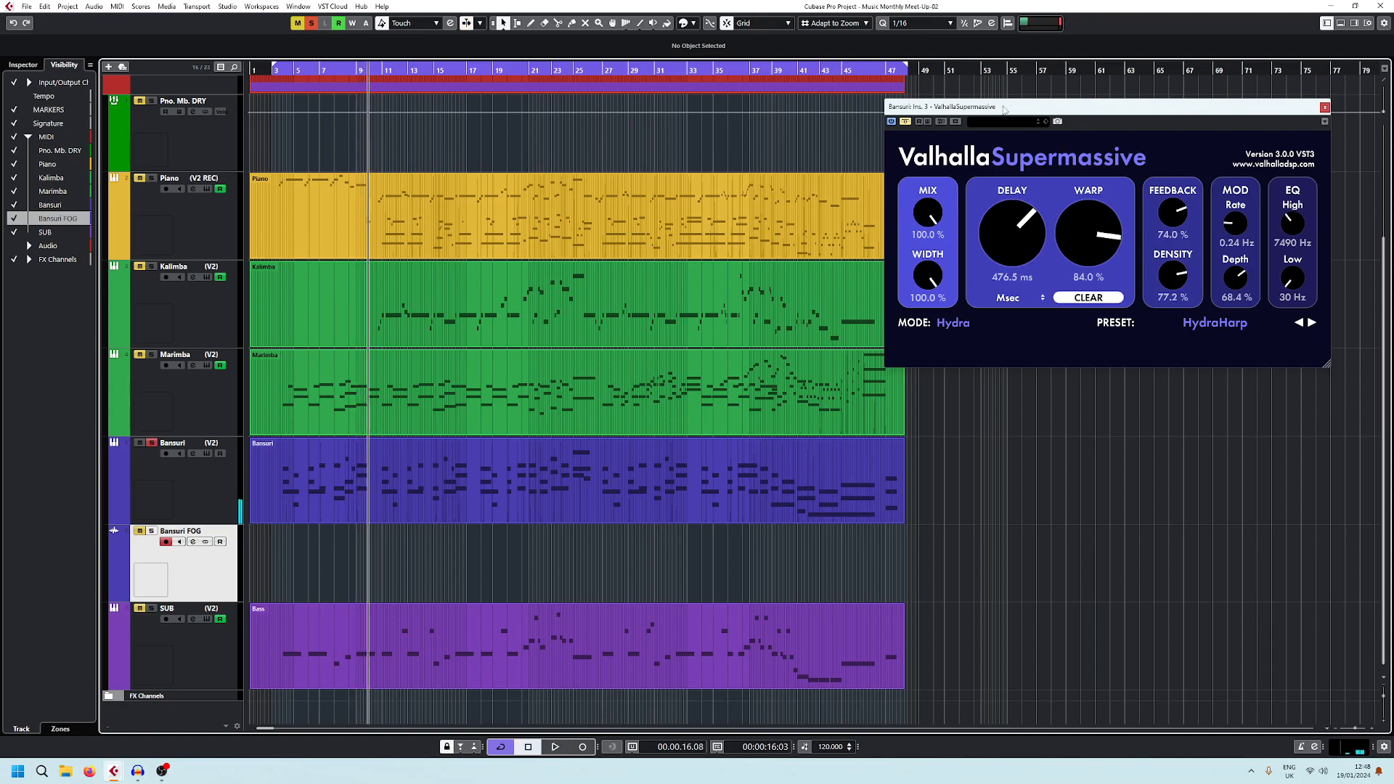
Play the soloed Bansuri again from bar 3.
left_click(270, 68)
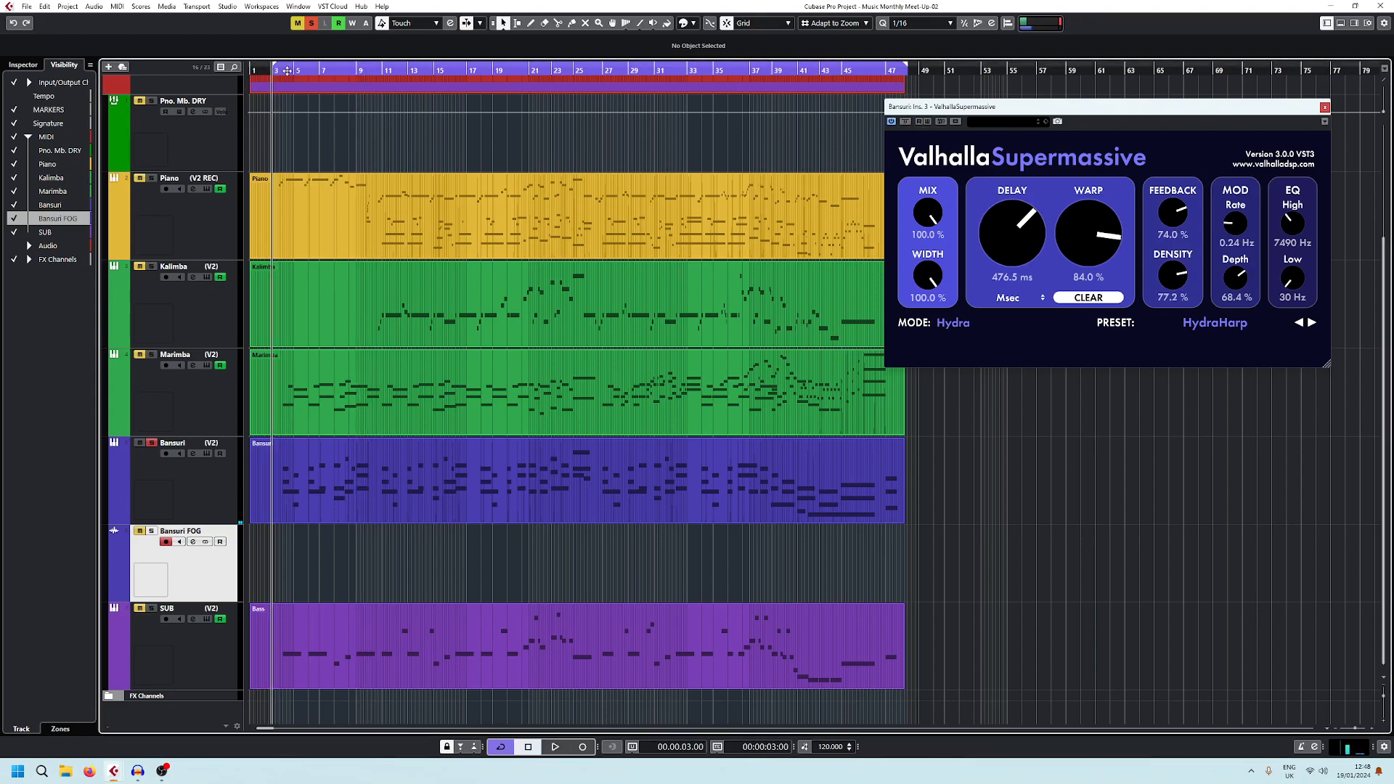
key("space")
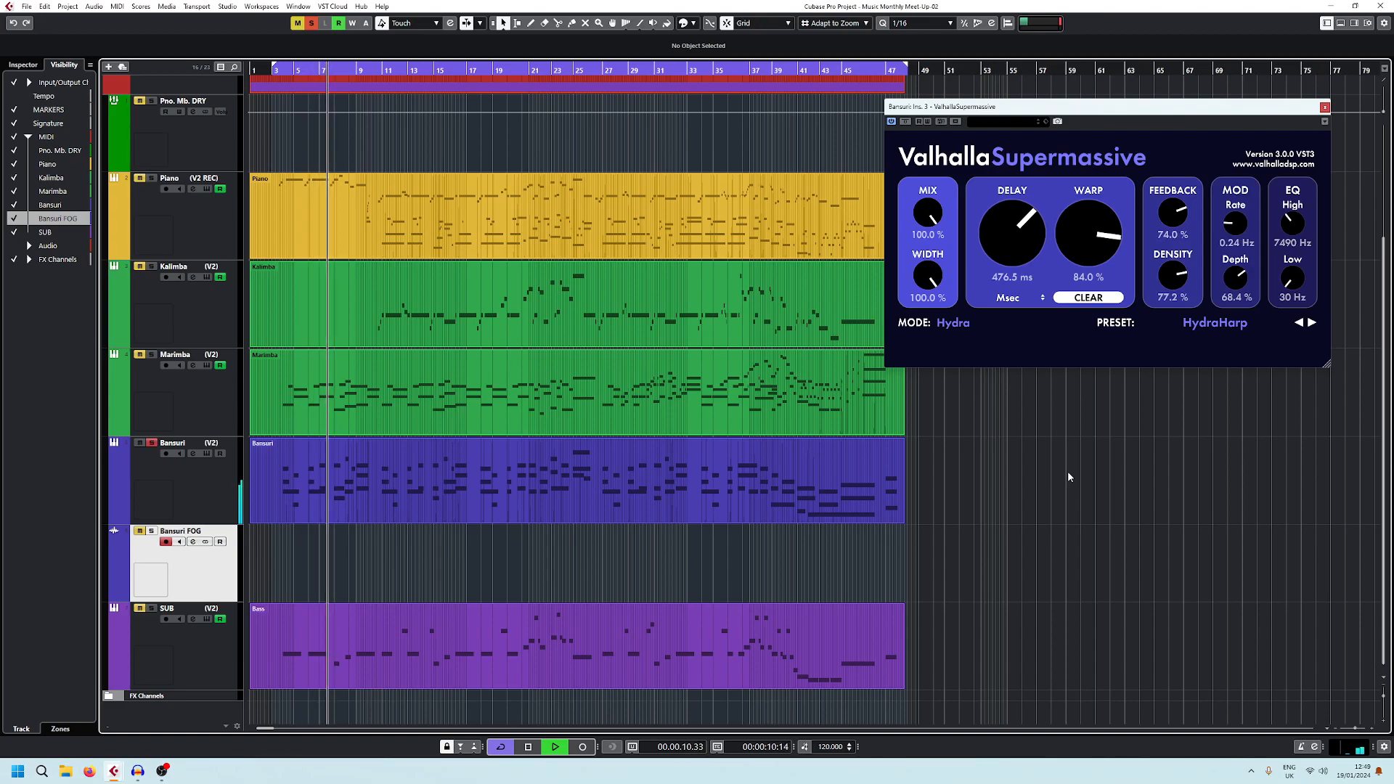
key("space")
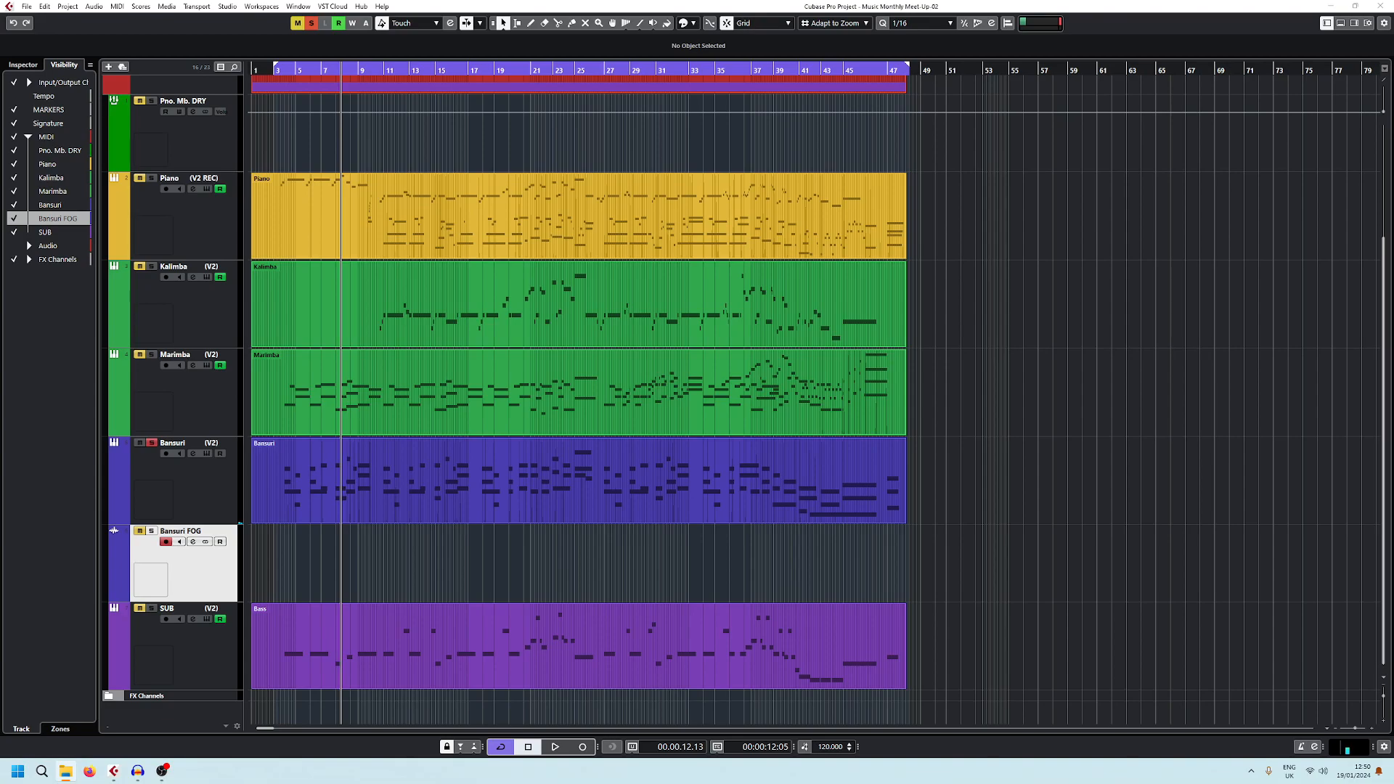
Import the Bansuri Fog audio onto the Bansuri FOG track at bar 3 without copying the file to the project folder.
left_click_drag(552, 563, 256, 583)
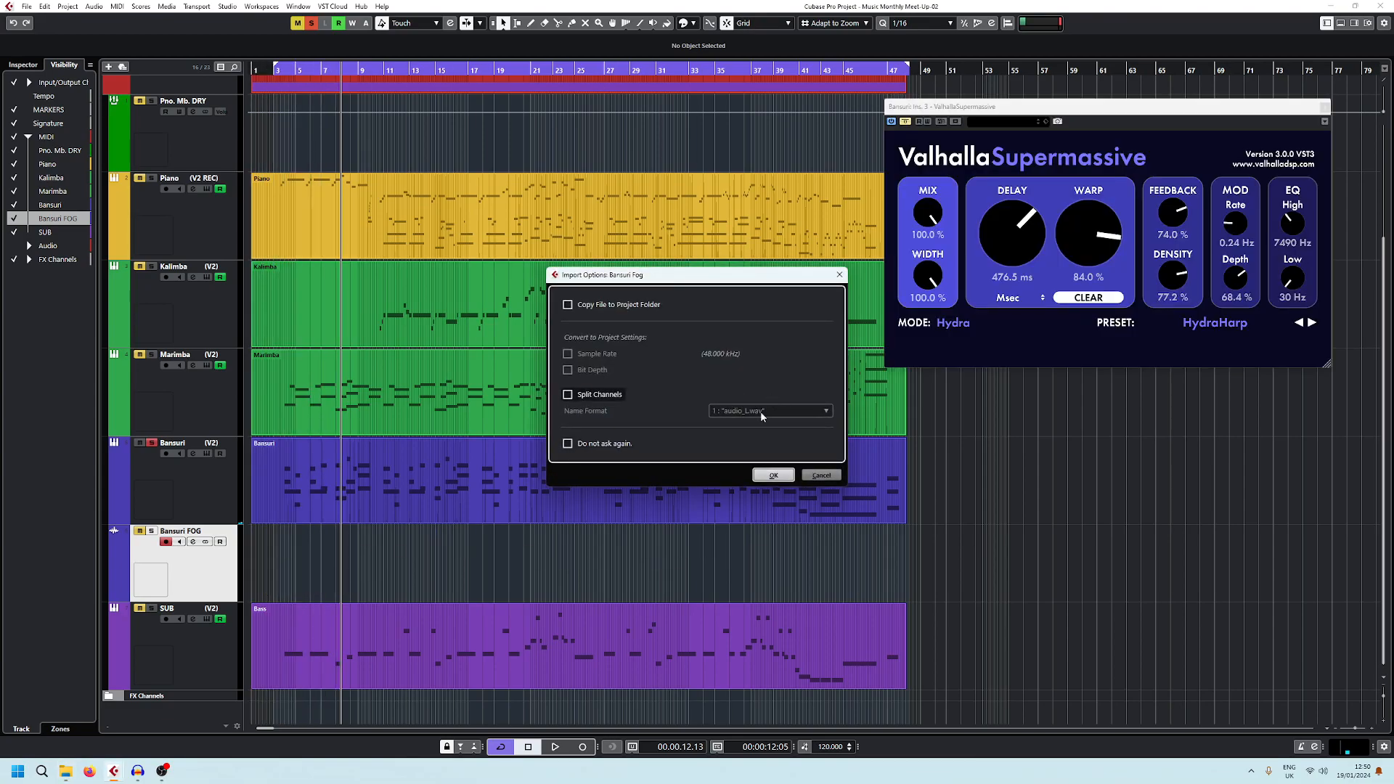
left_click(766, 467)
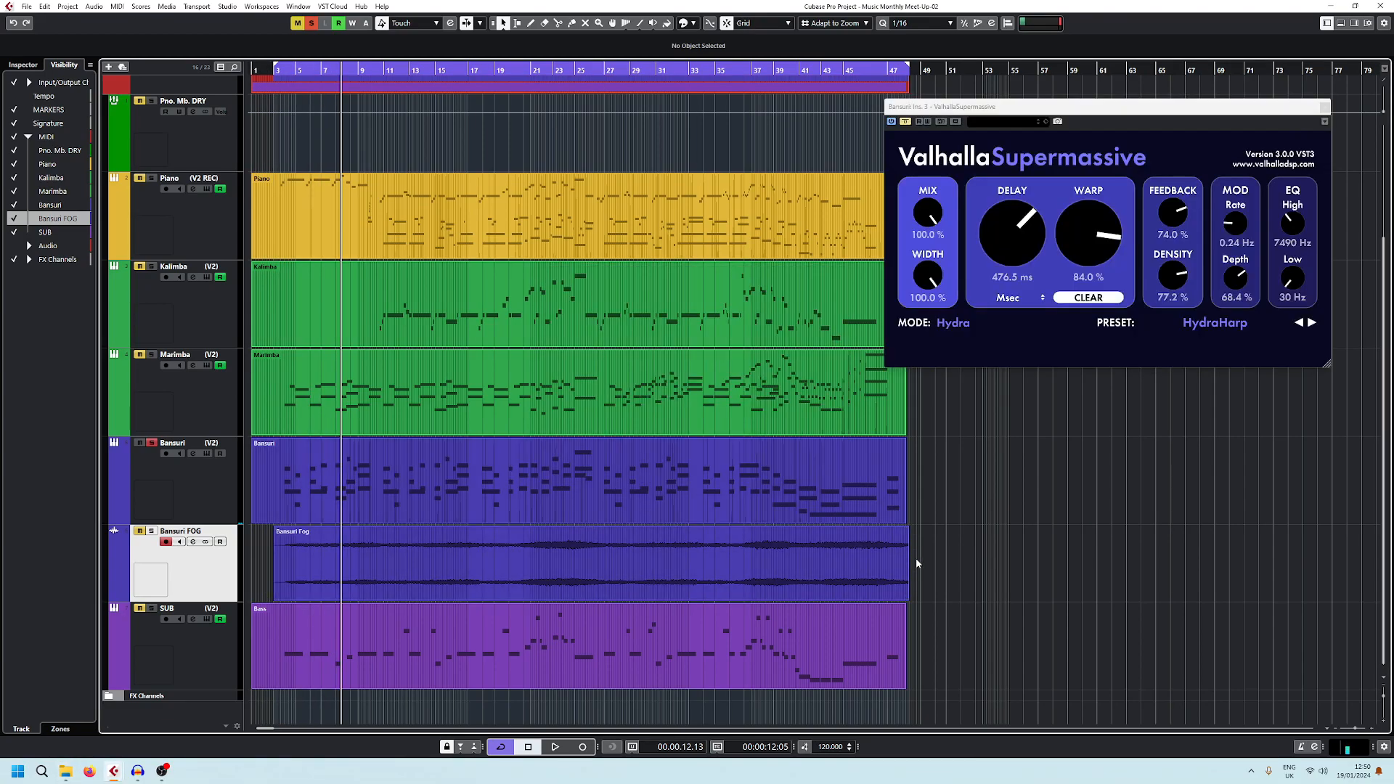
Solo the Bansuri FOG in place of the Bansuri and play it from bar 3.
left_click(279, 71)
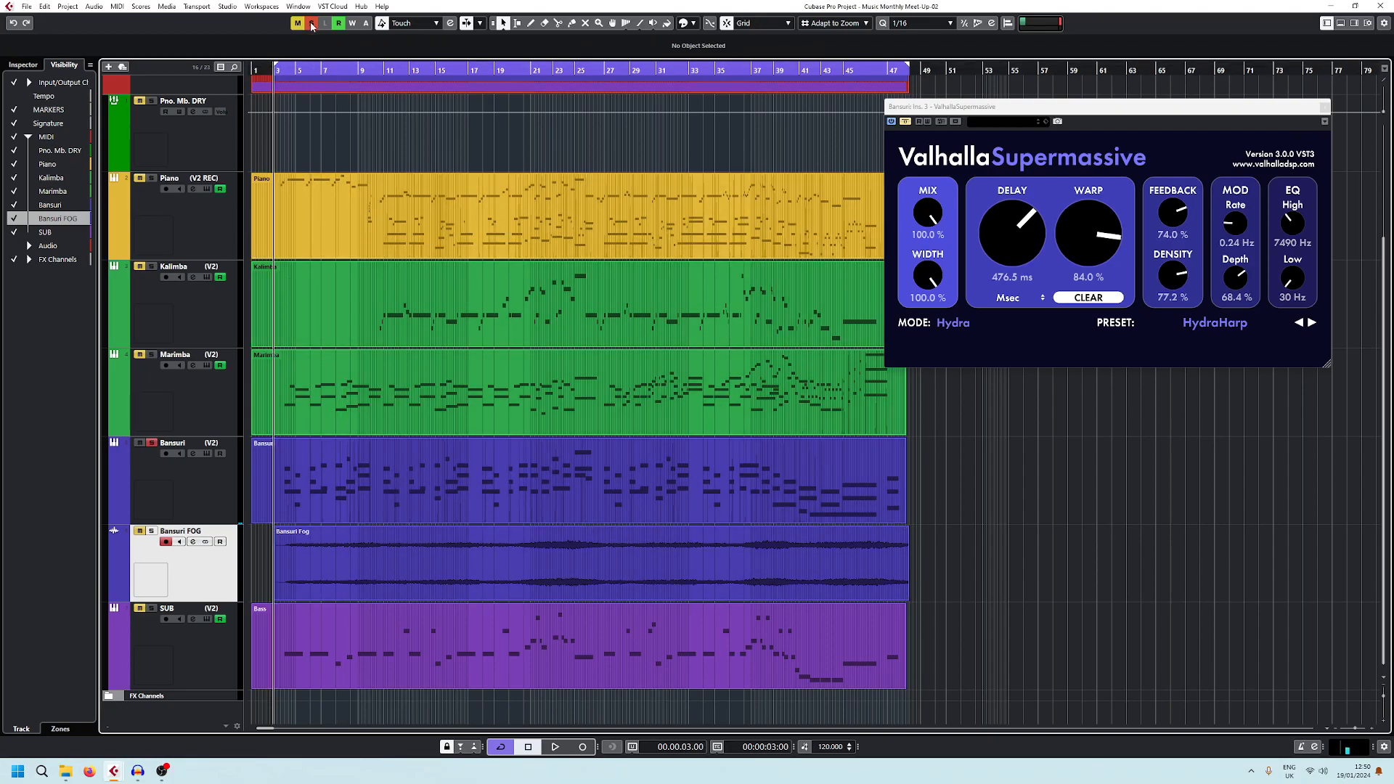
left_click(152, 531)
left_click(151, 443)
key("space")
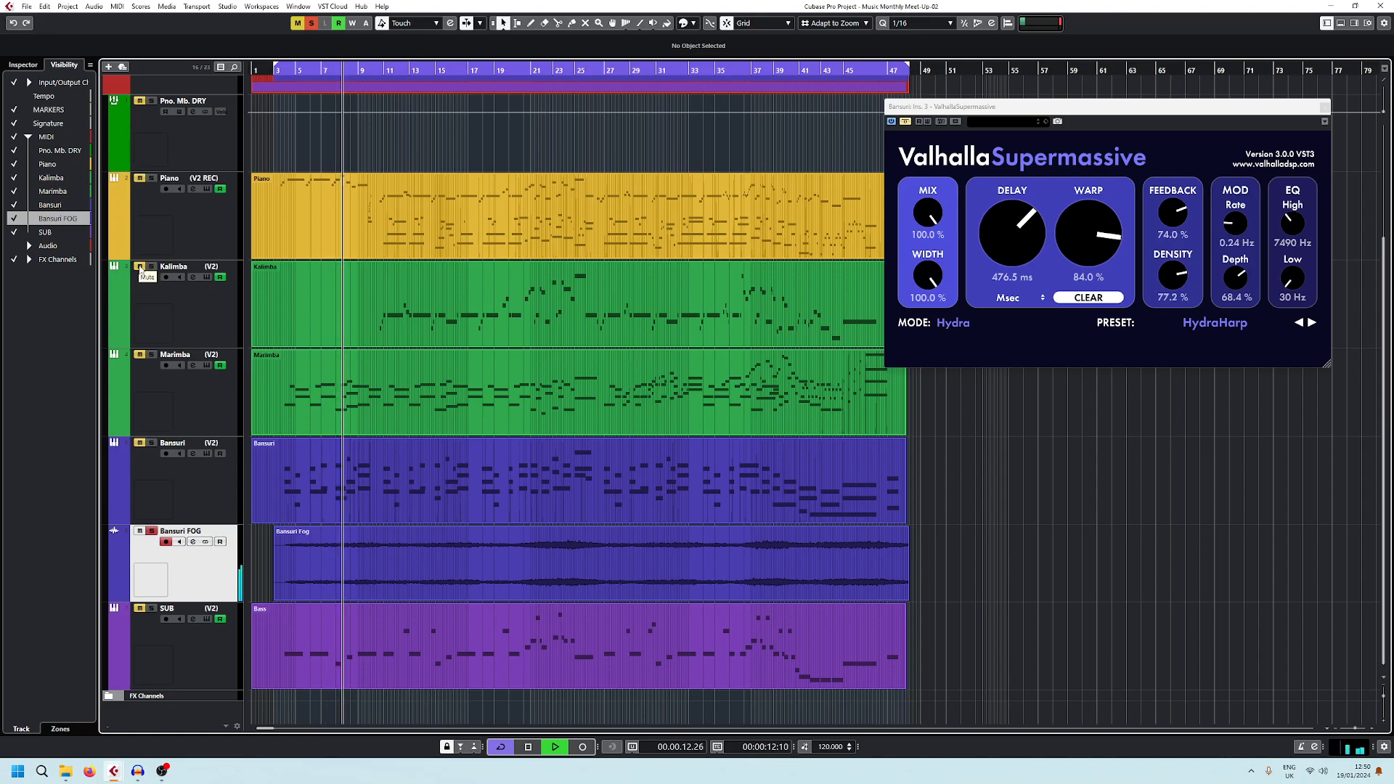
key("space")
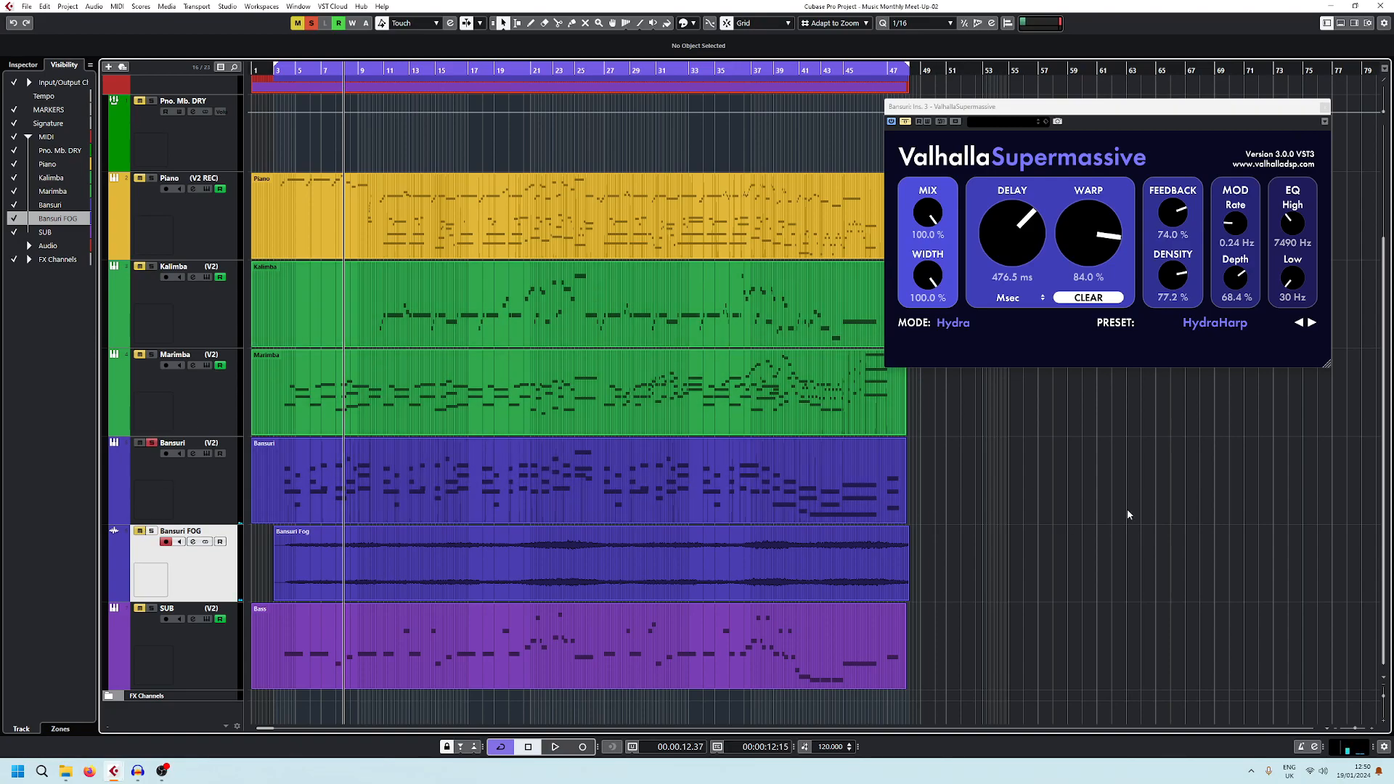
Take the PLATE channel off solo in the mixer and play the soloed Kalimba first dry, and with the DELAY channel added.
key("F3")
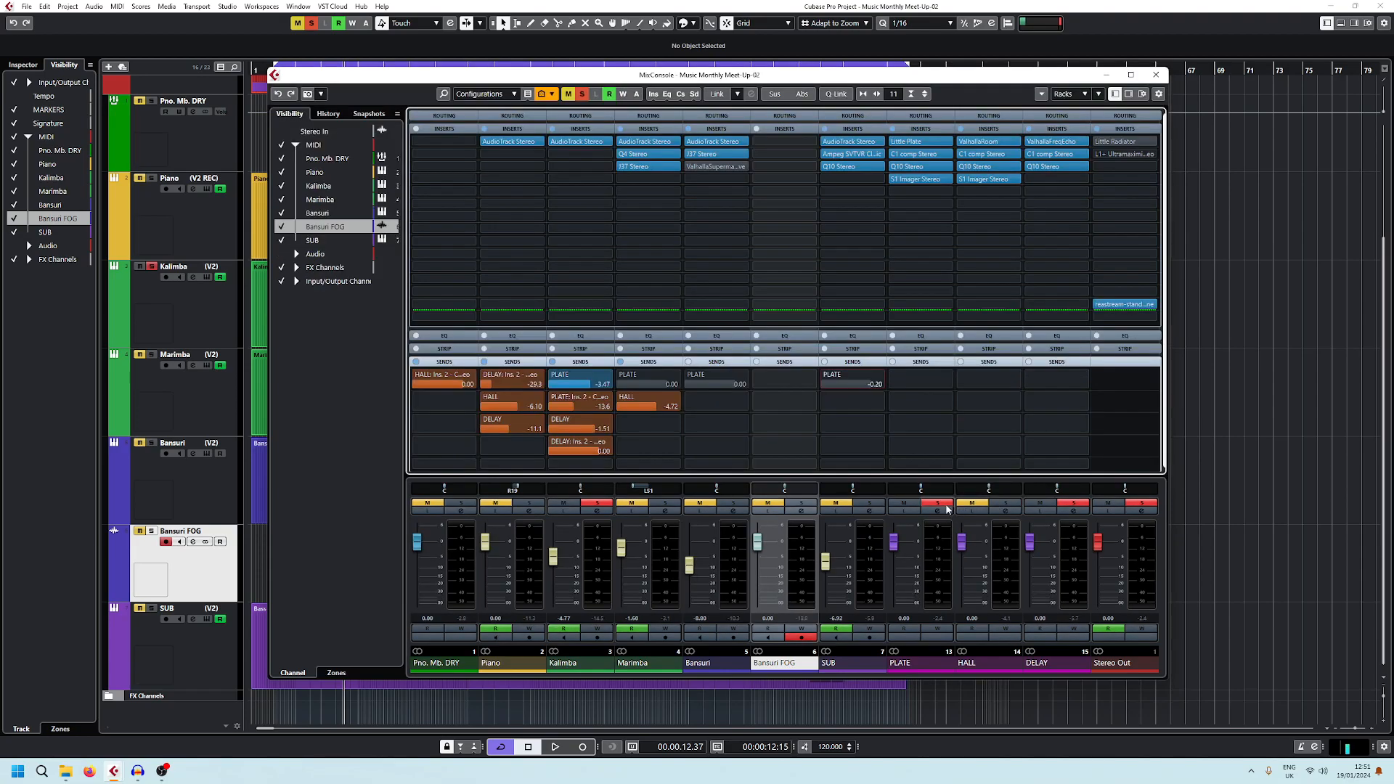
left_click(944, 505)
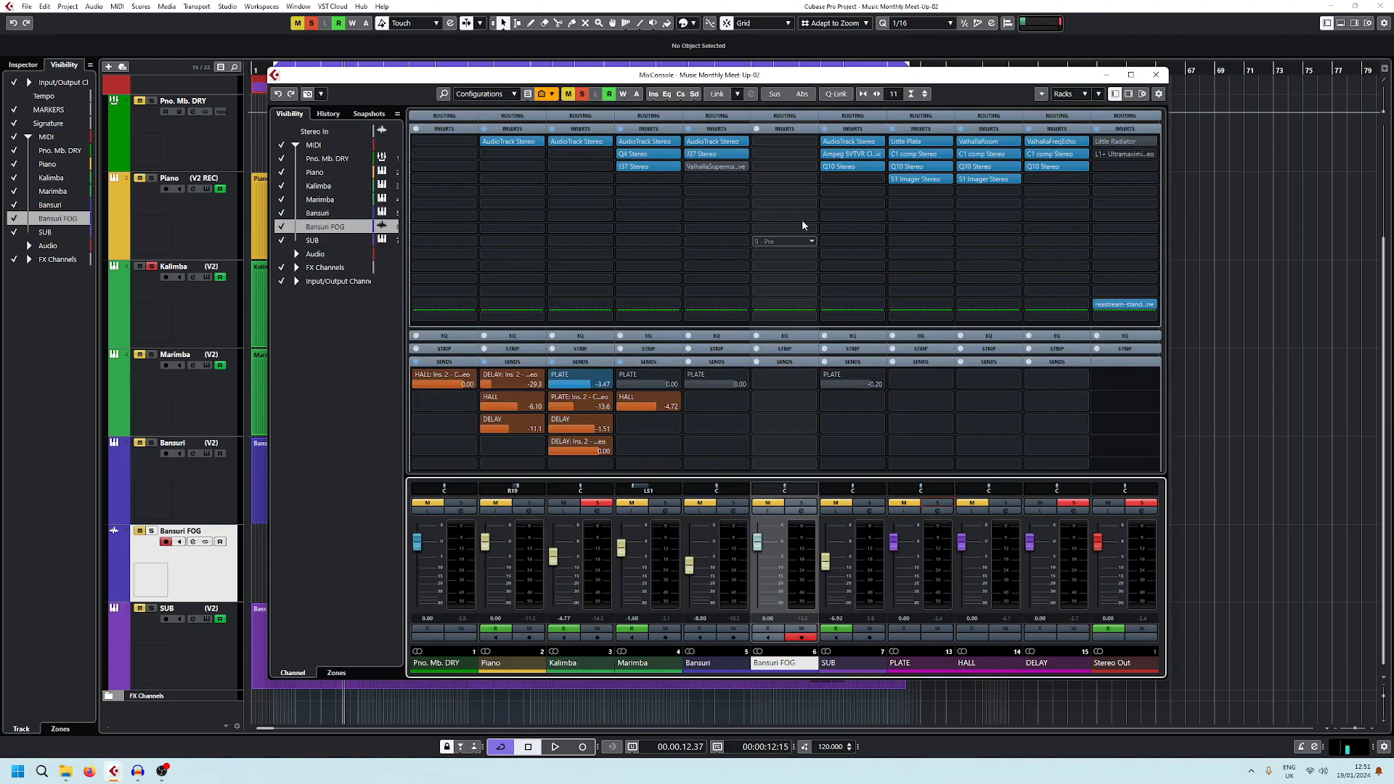
left_click_drag(718, 75, 1231, 98)
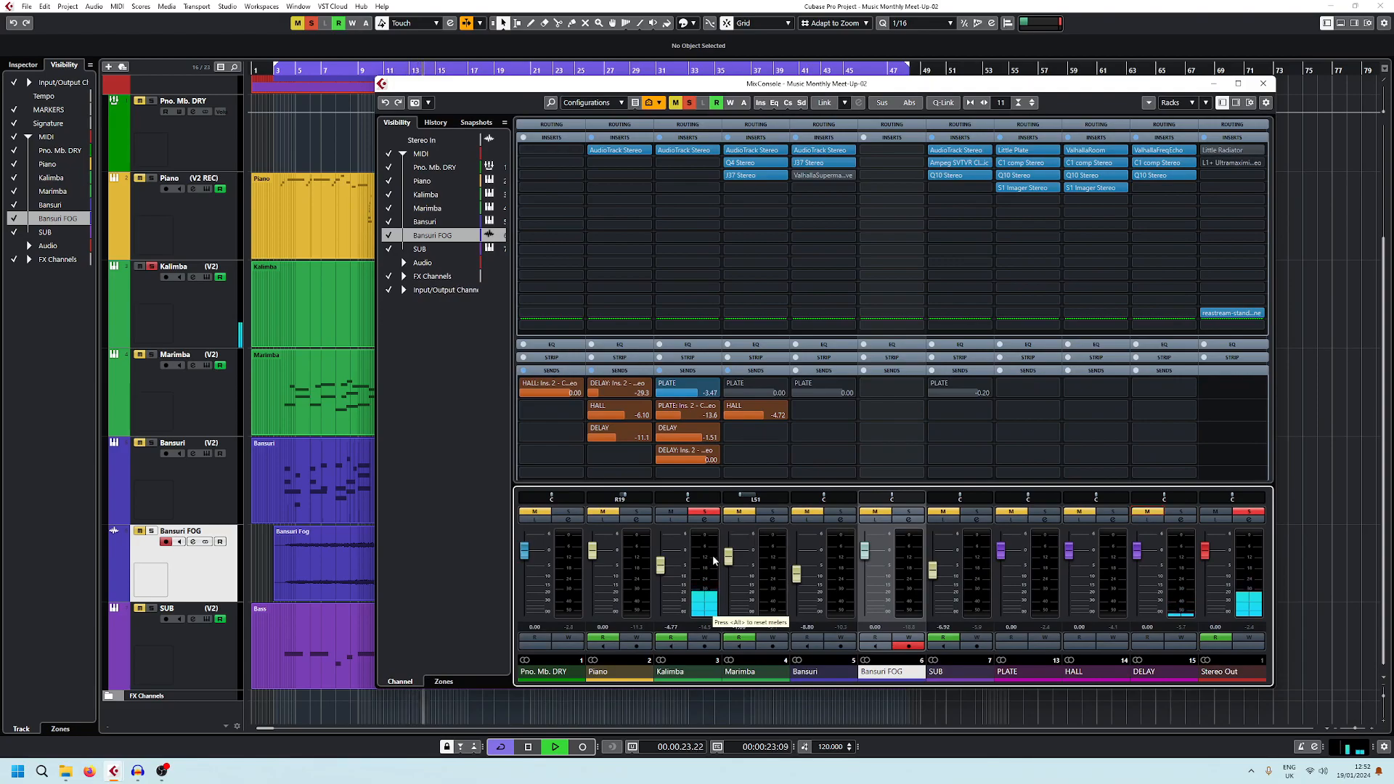
left_click(1157, 517)
left_click(612, 515)
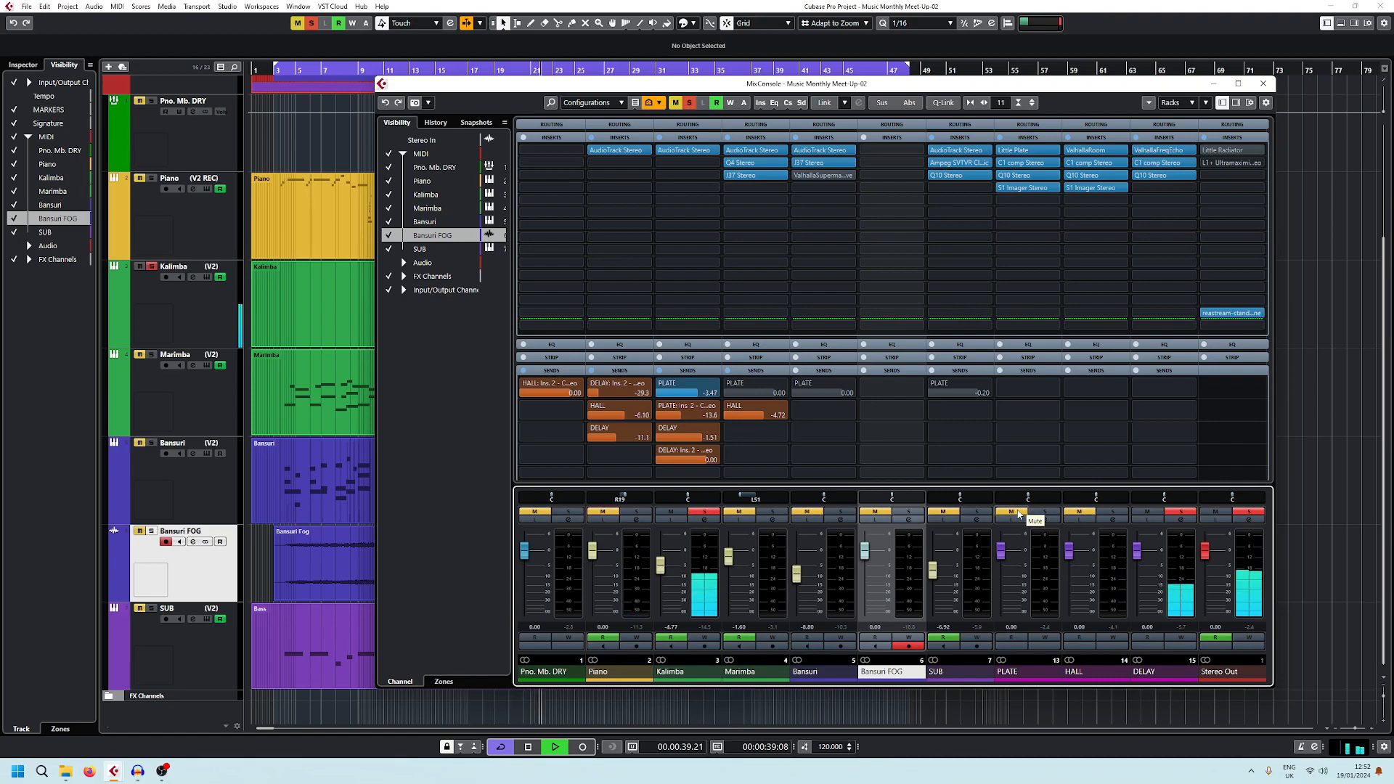
Add the PLATE channel to the soloed Kalimba and DELAY and play them, with the mixer moved clear of the track controls.
key("space")
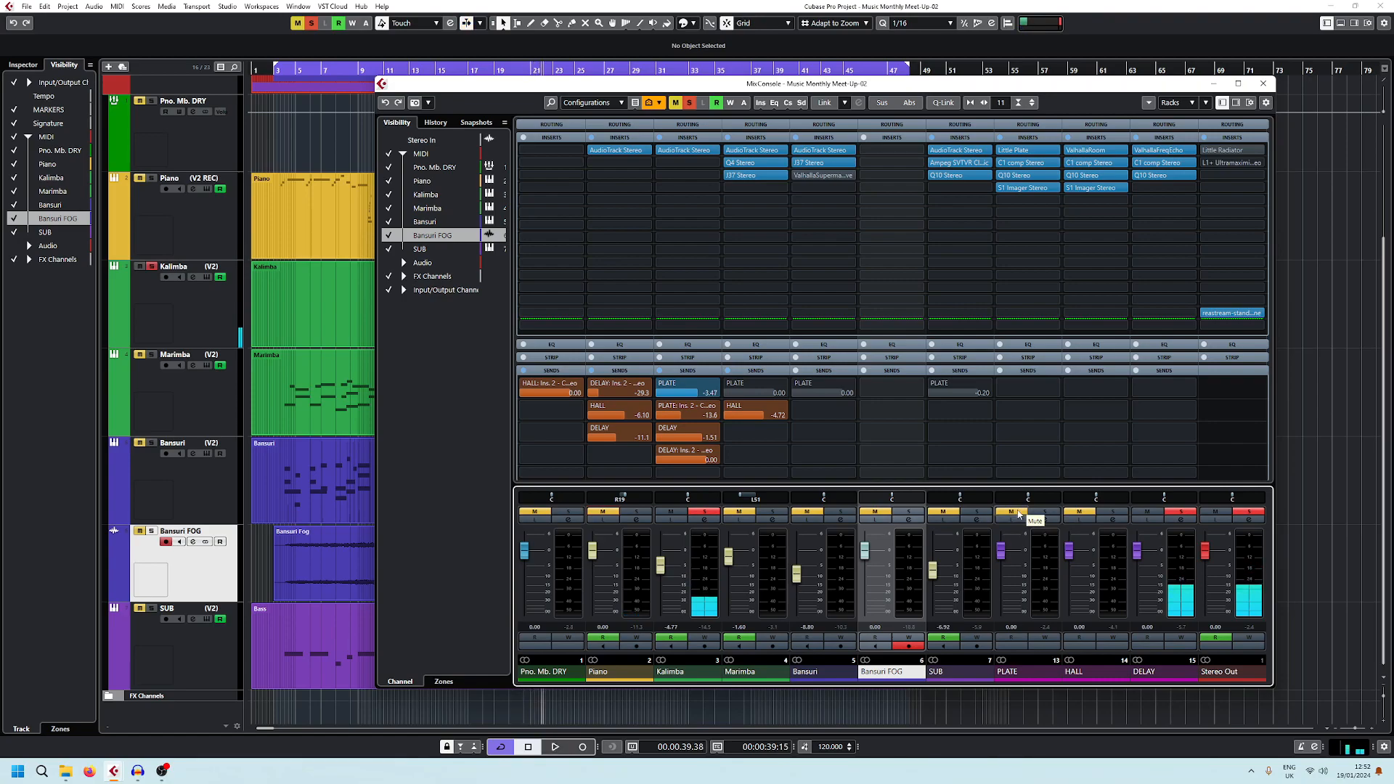
left_click(1019, 515)
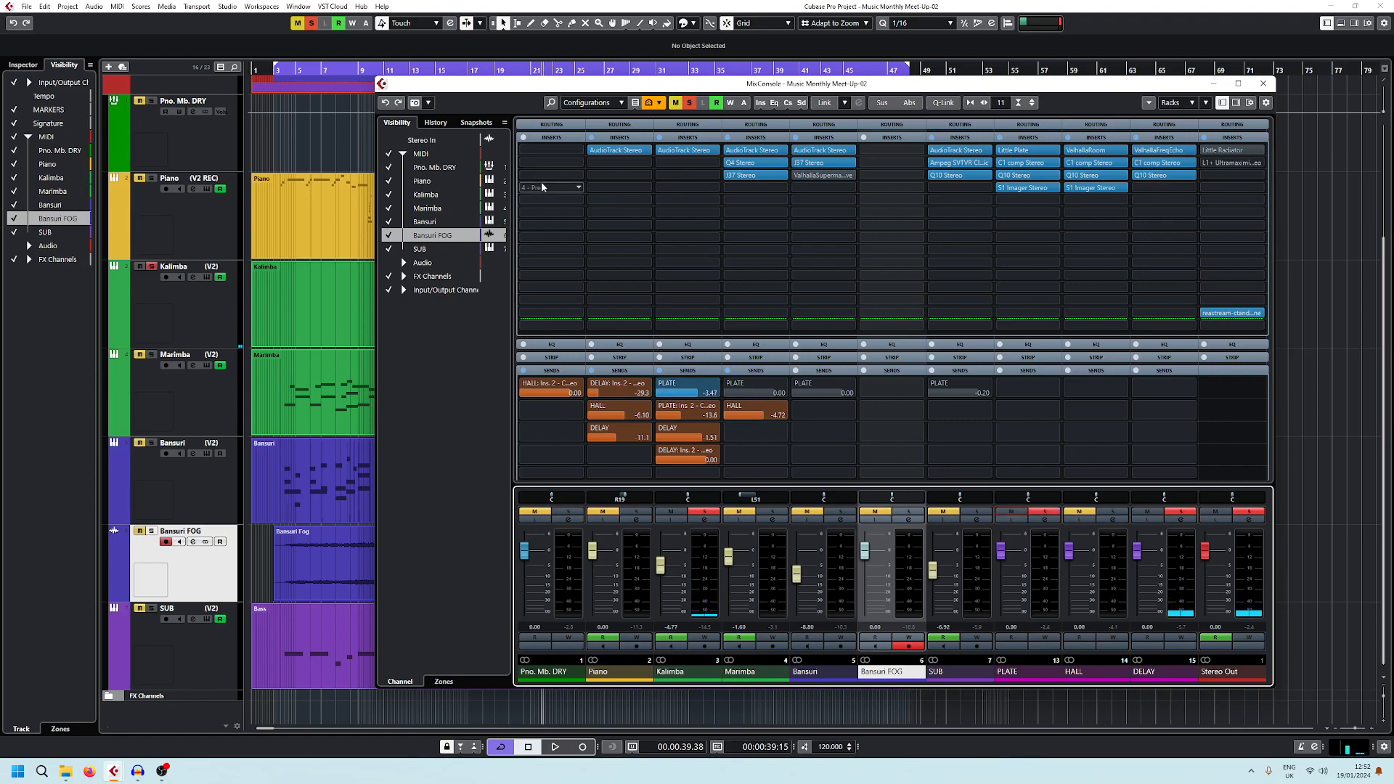
left_click_drag(441, 84, 806, 123)
key("space")
left_click_drag(968, 123, 644, 109)
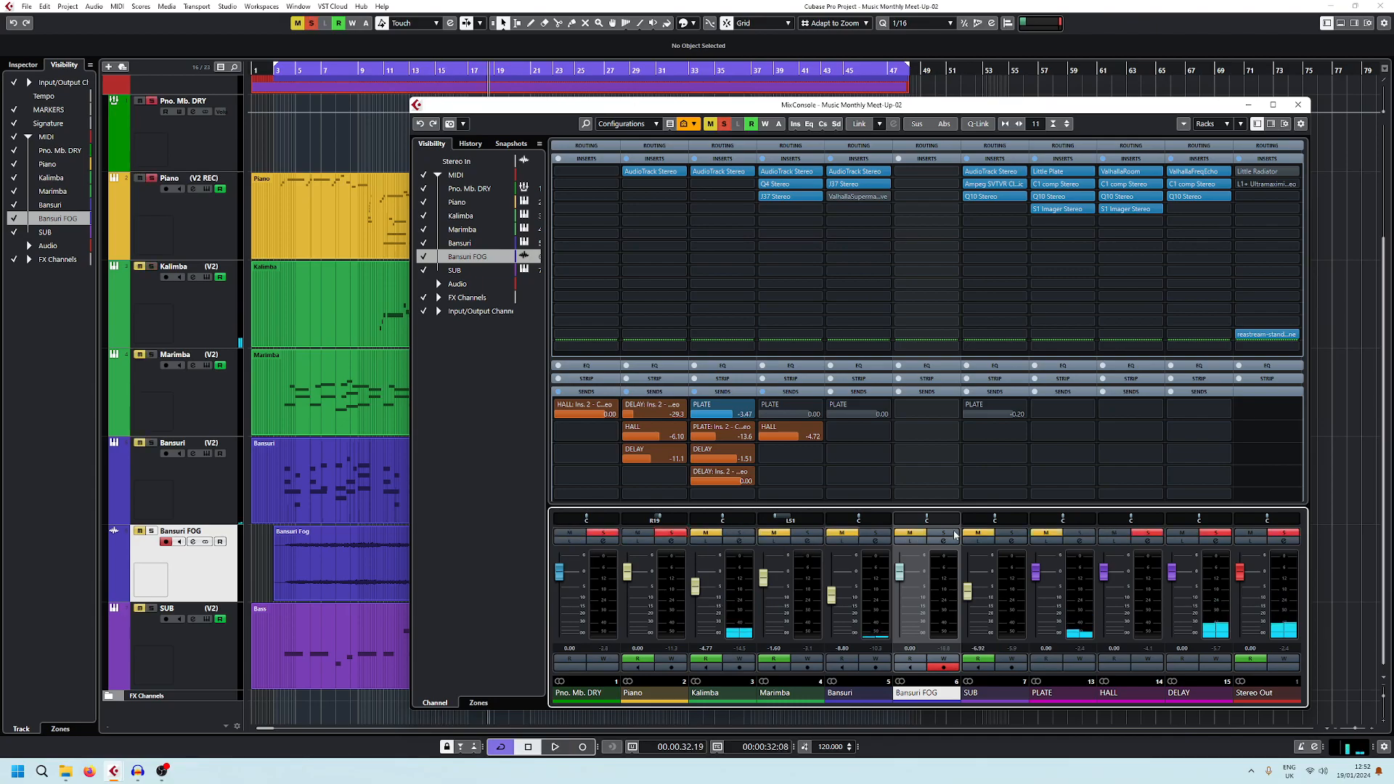
Take the HALL and DELAY channels off solo and play the soloed Piano dry with its track selected.
left_click(1148, 534)
left_click(1215, 534)
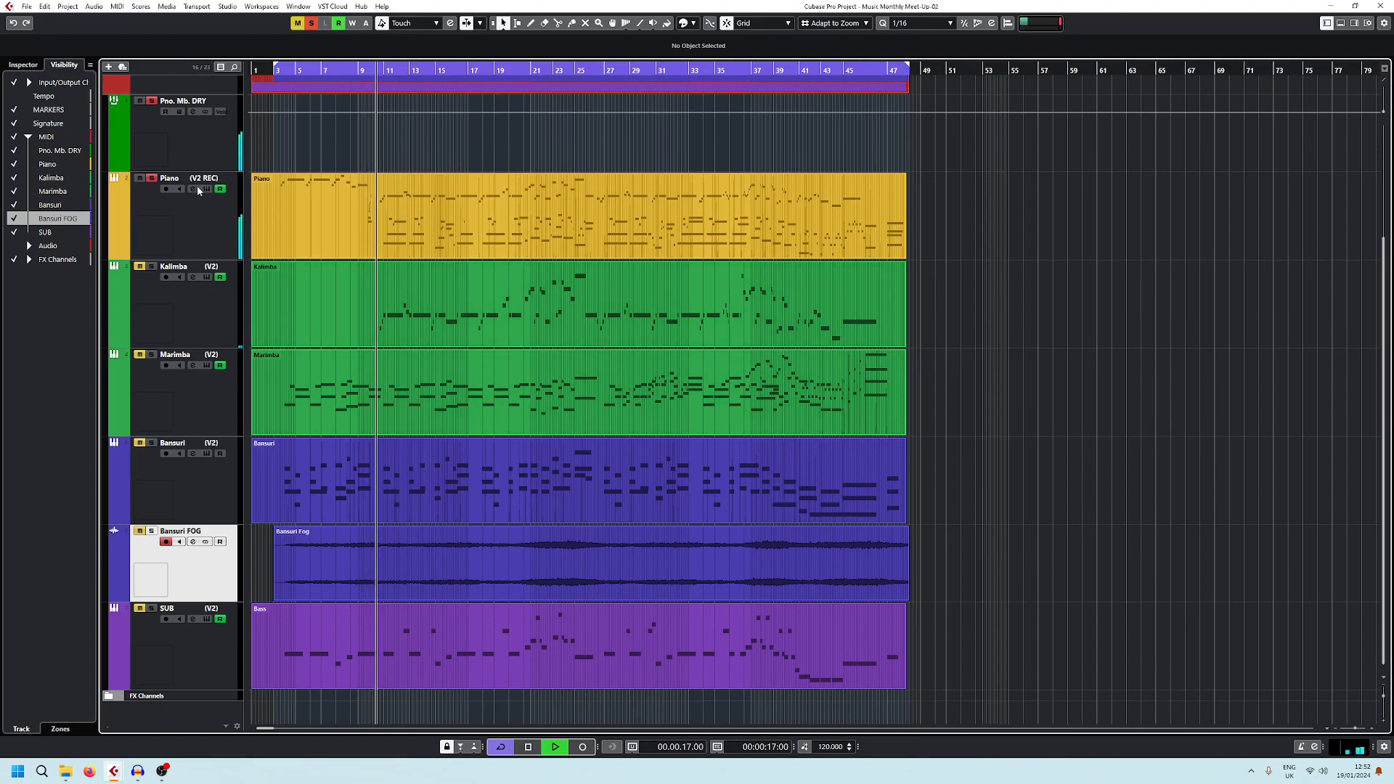
left_click(196, 190)
left_click(198, 190)
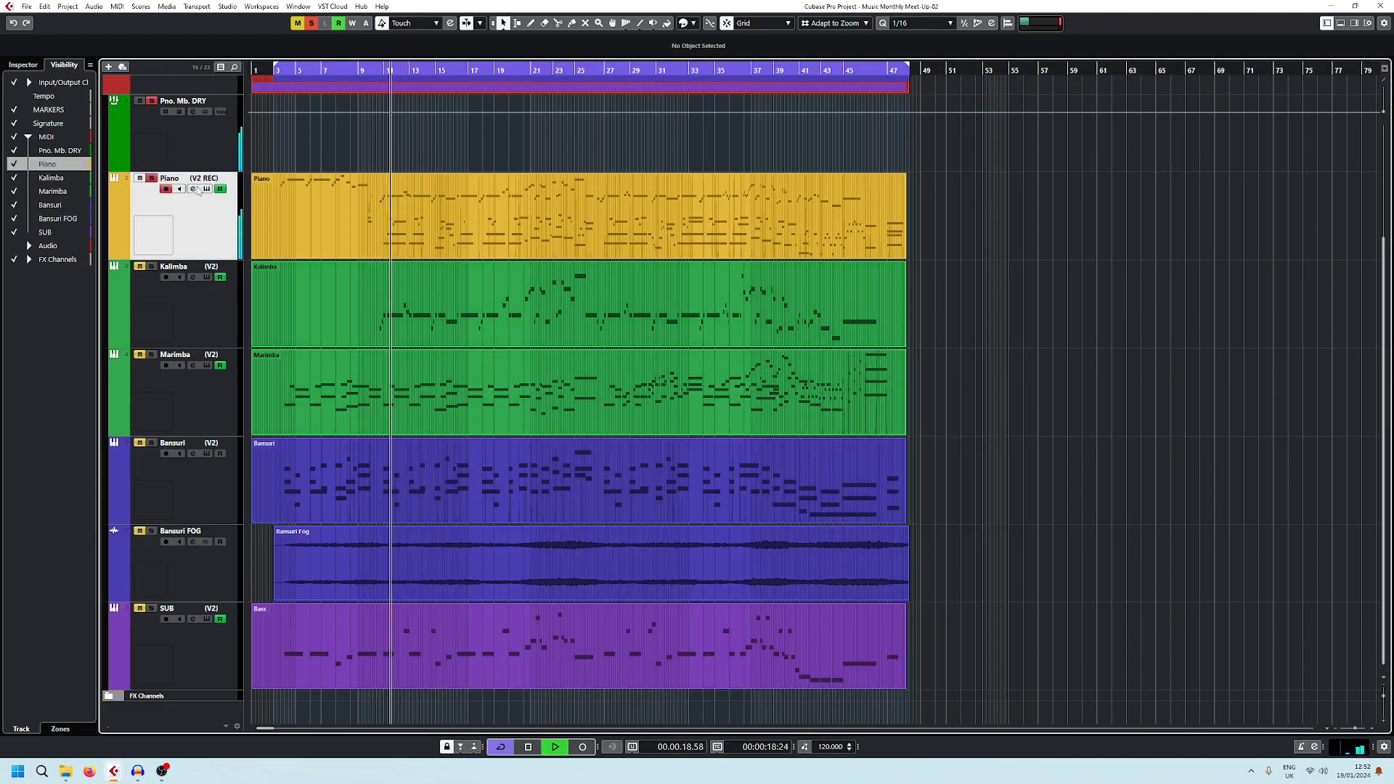
key("F3")
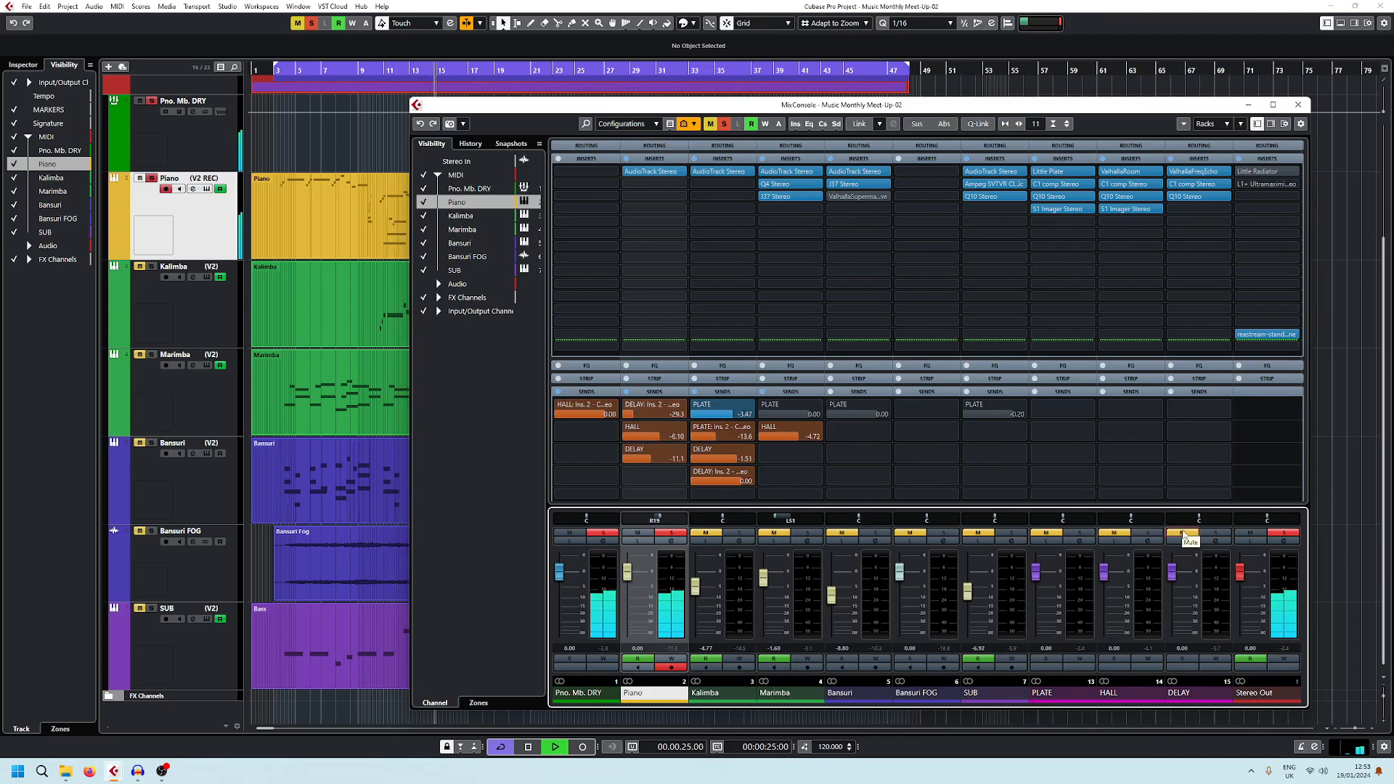
Add the DELAY and HALL channels to the playing Piano, taking the Kalimba and Marimba back out of solo.
left_click(1182, 534)
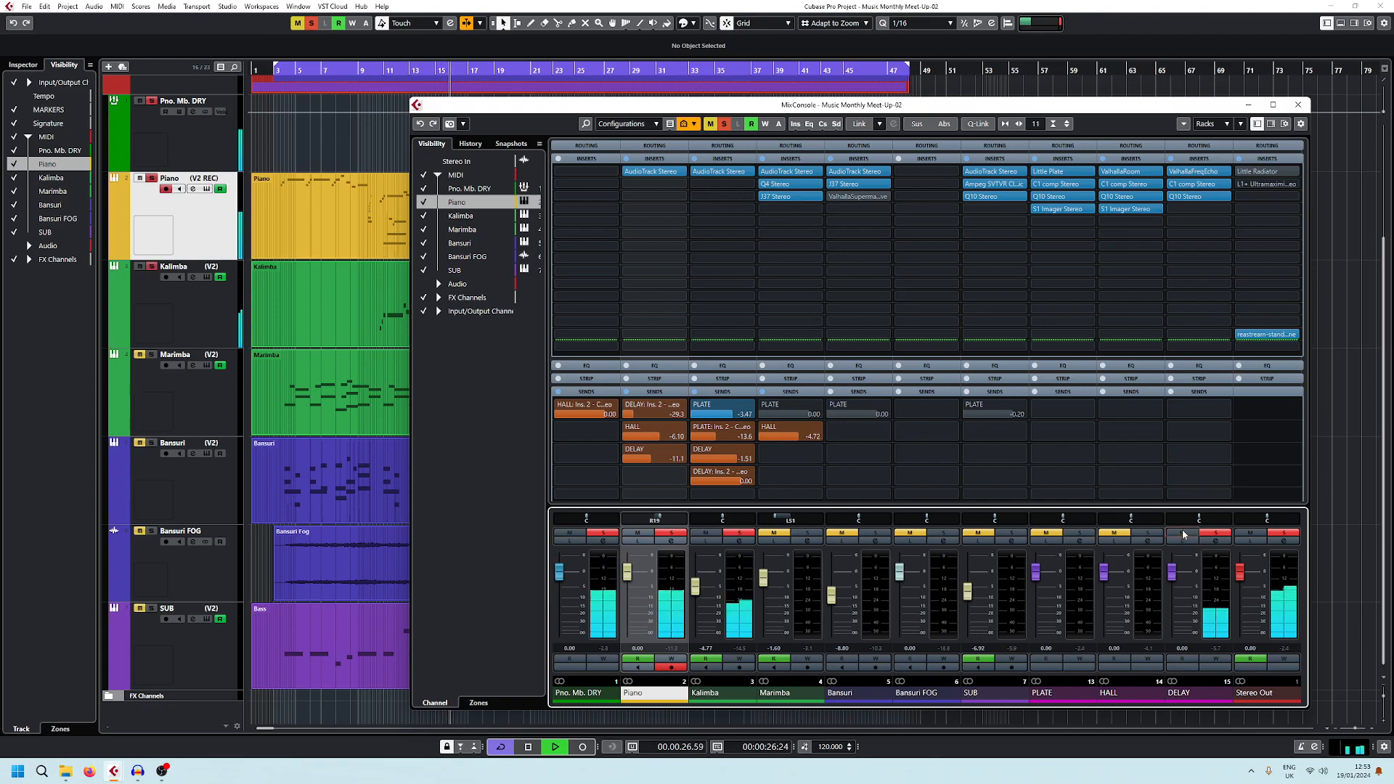
left_click(707, 534)
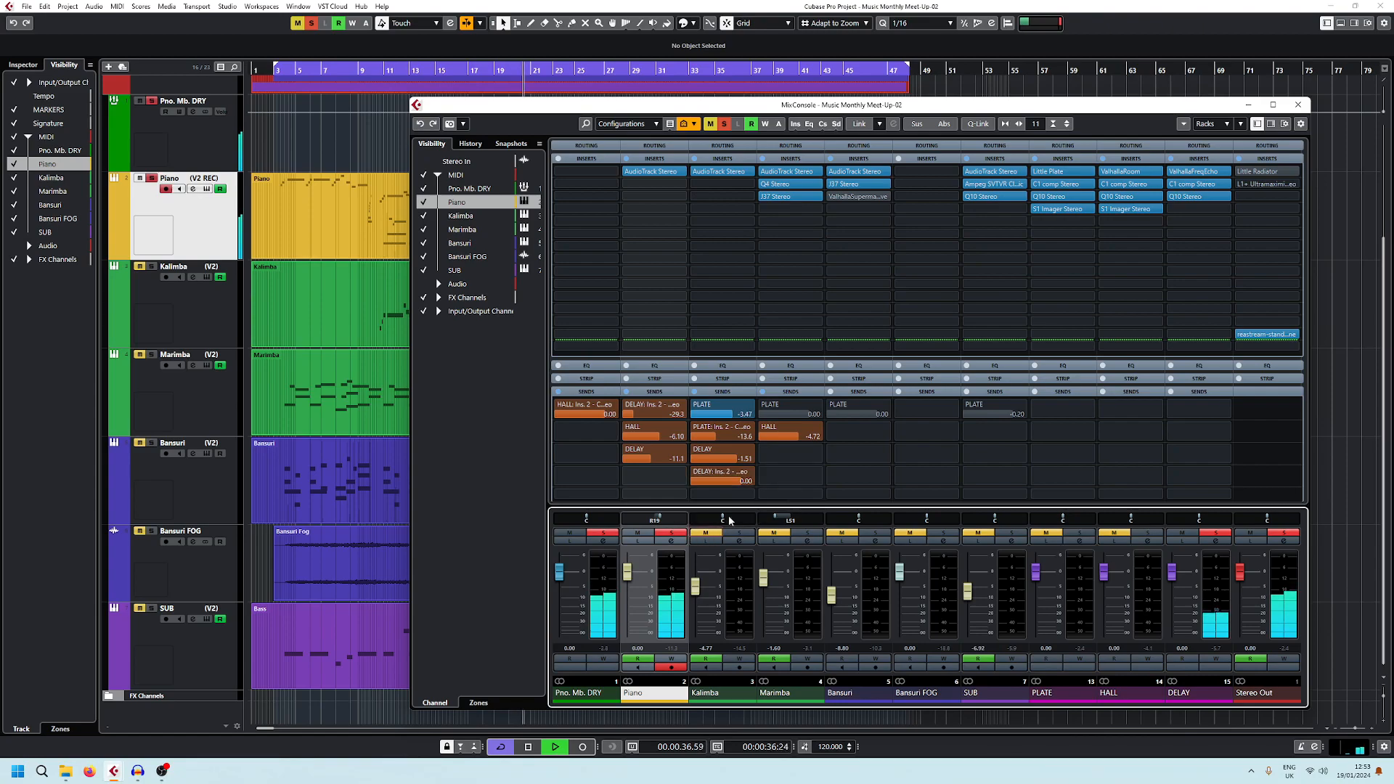
left_click(1119, 535)
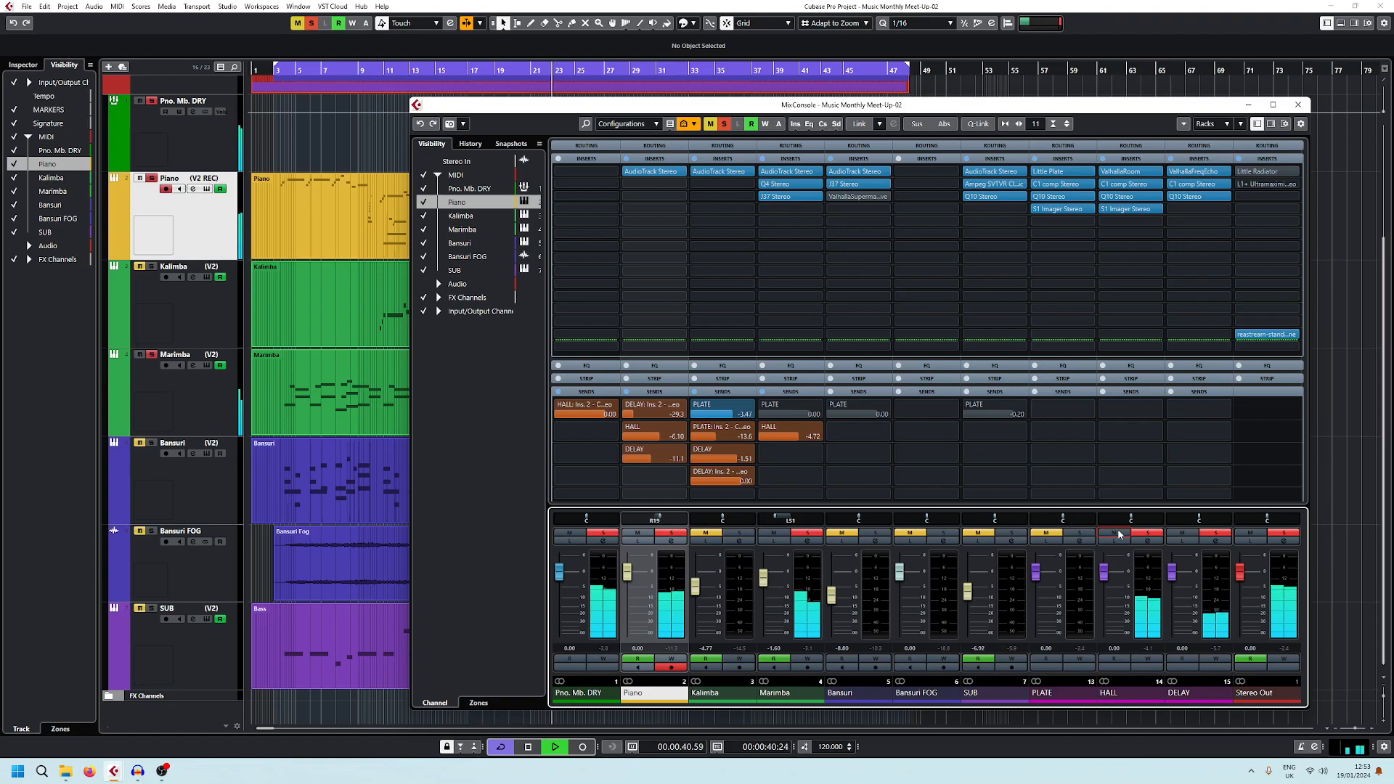
left_click(808, 532)
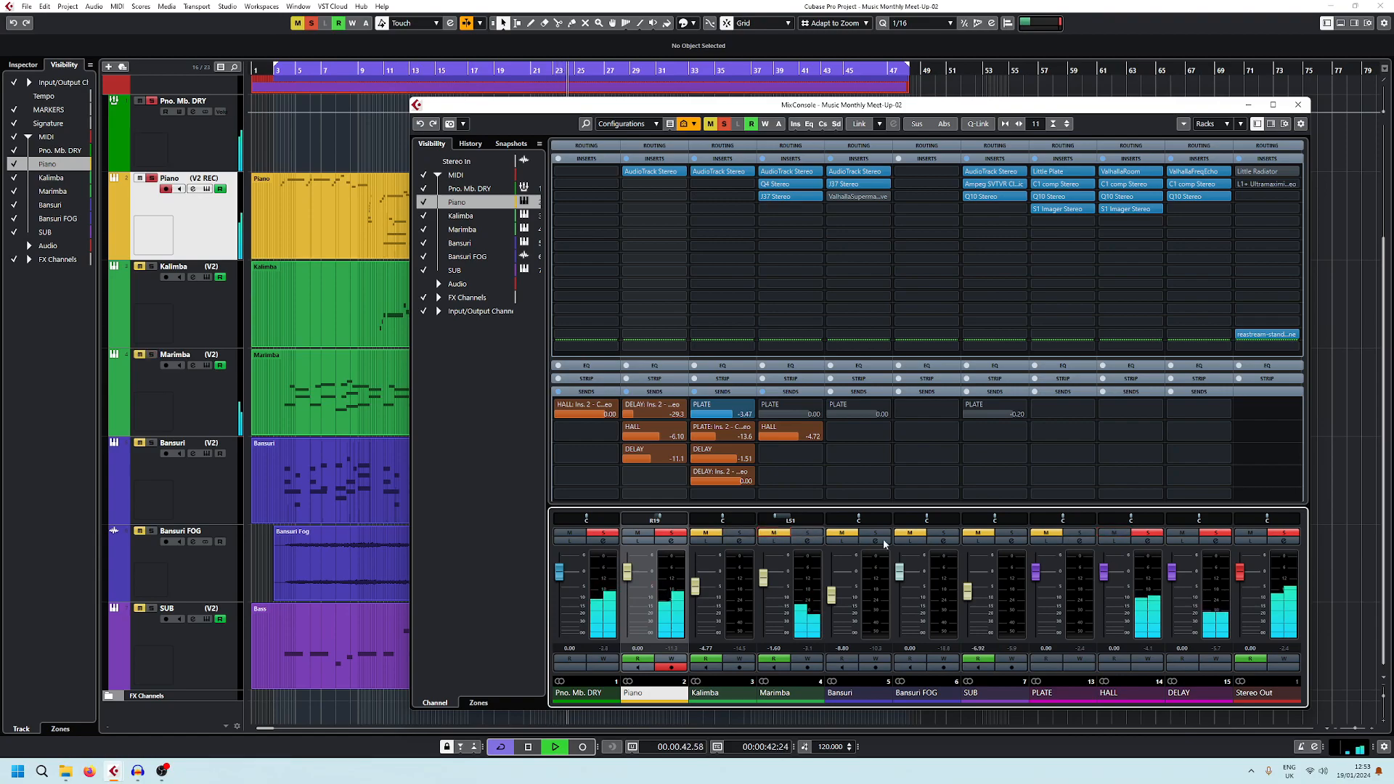
Set the gain of band 8 in the HALL channel's Q10 equalizer to about 6.2 and close the plug-in.
left_click(1126, 196)
left_click(941, 438)
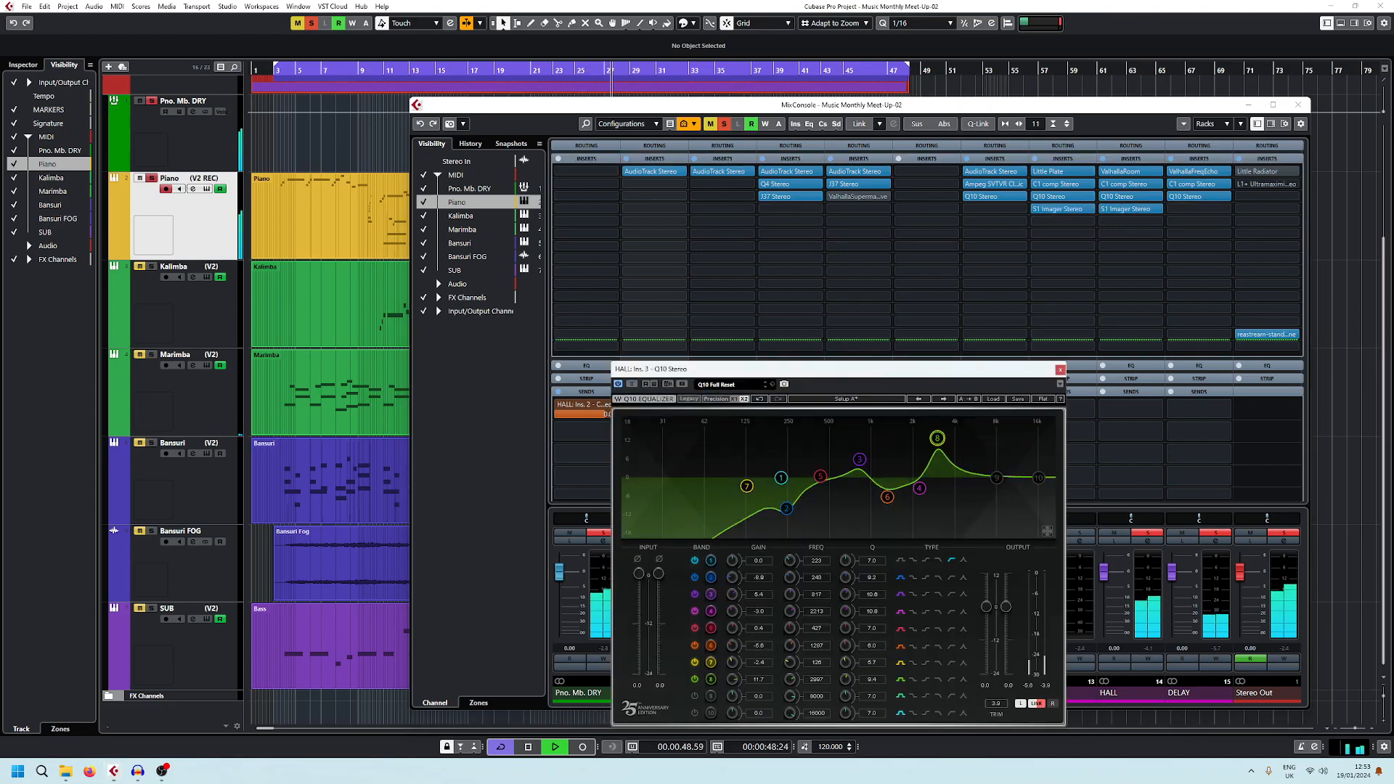
left_click_drag(733, 679, 733, 708)
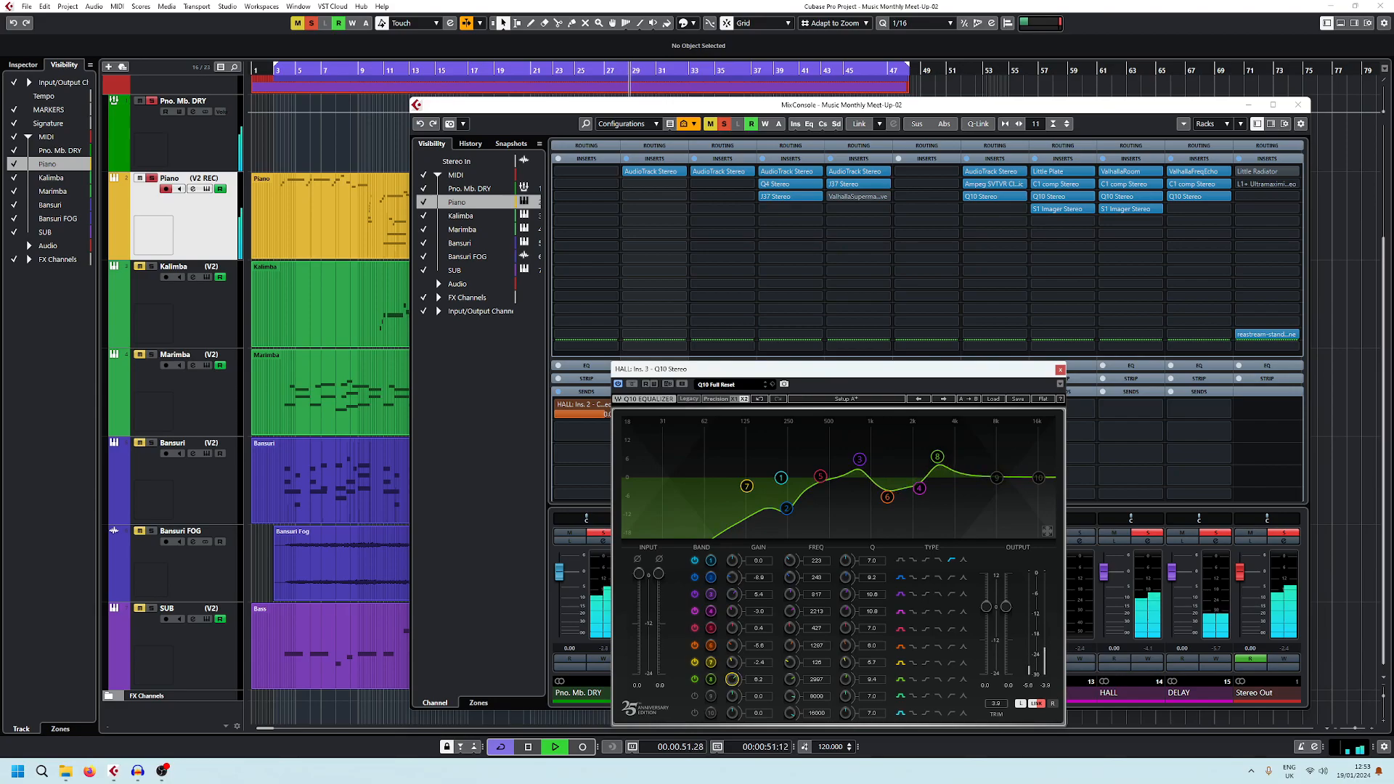
left_click(1060, 370)
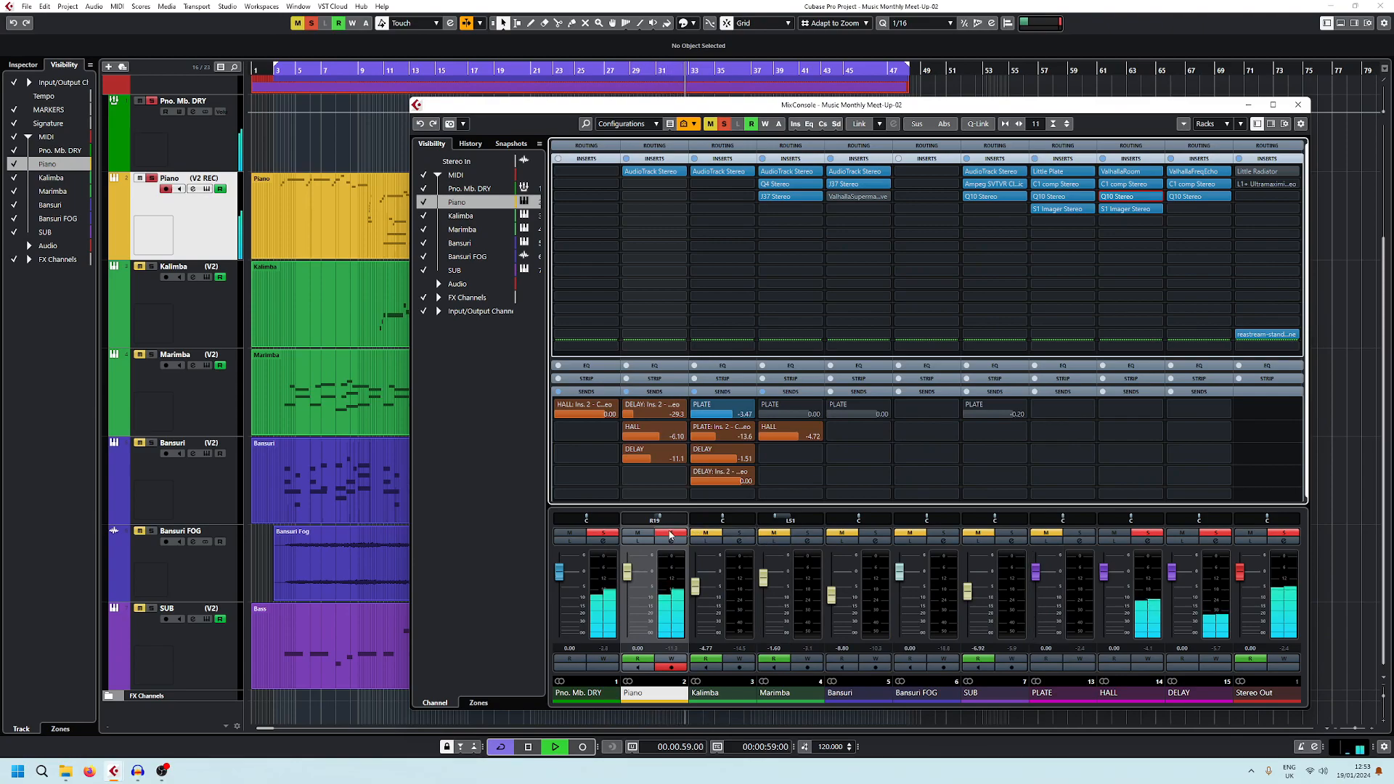
Stop playback, turn off all solos in the mixer and solo the Marimba.
key("space")
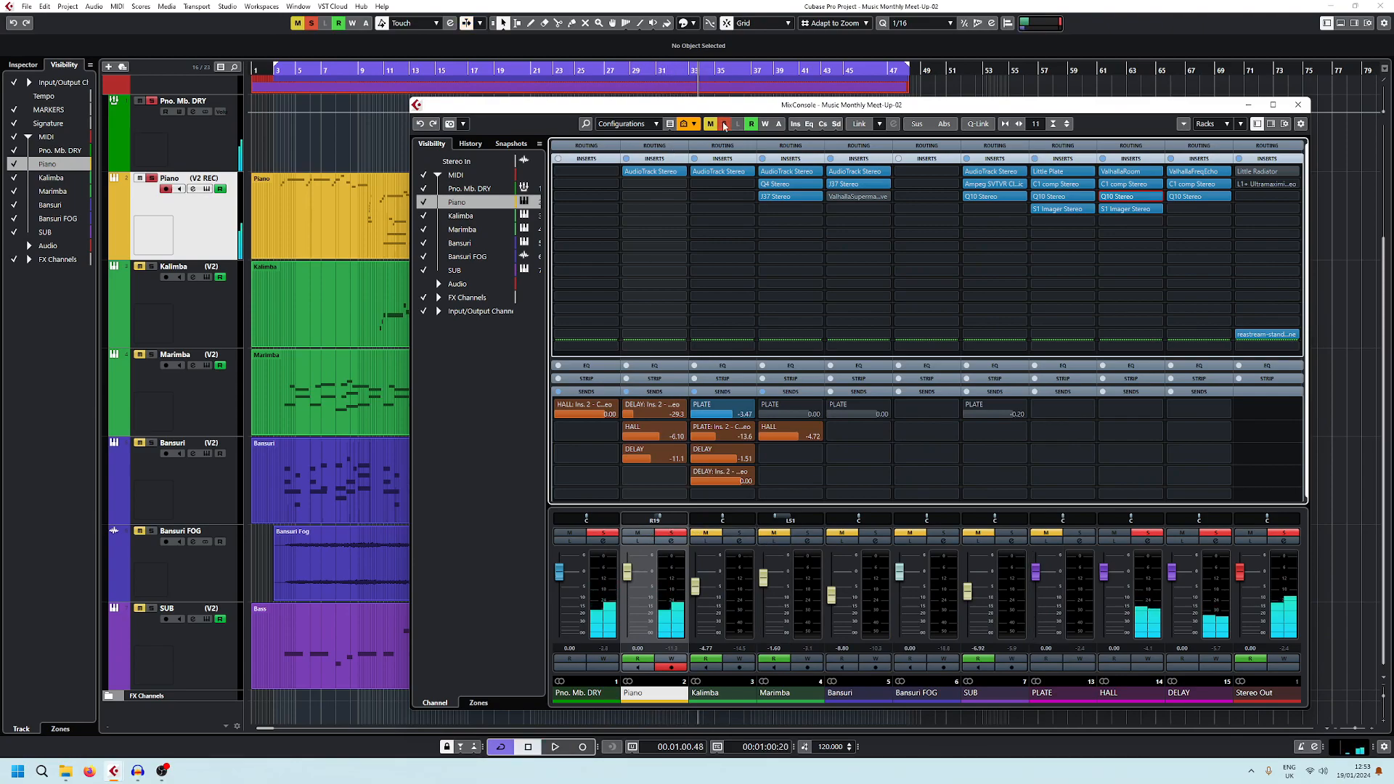
left_click(726, 122)
left_click(803, 534)
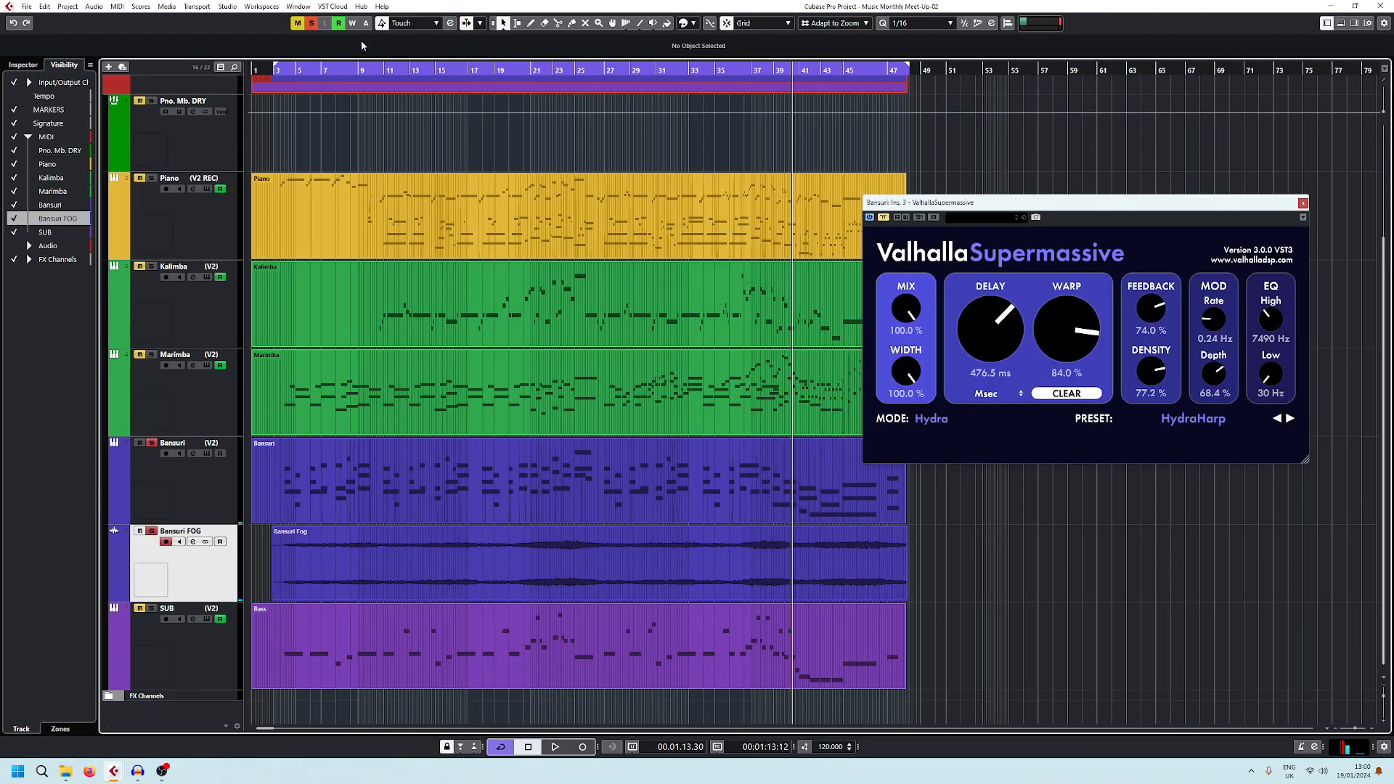
Play the soloed Bansuri and Bansuri FOG together from about bar 4.
left_click(283, 68)
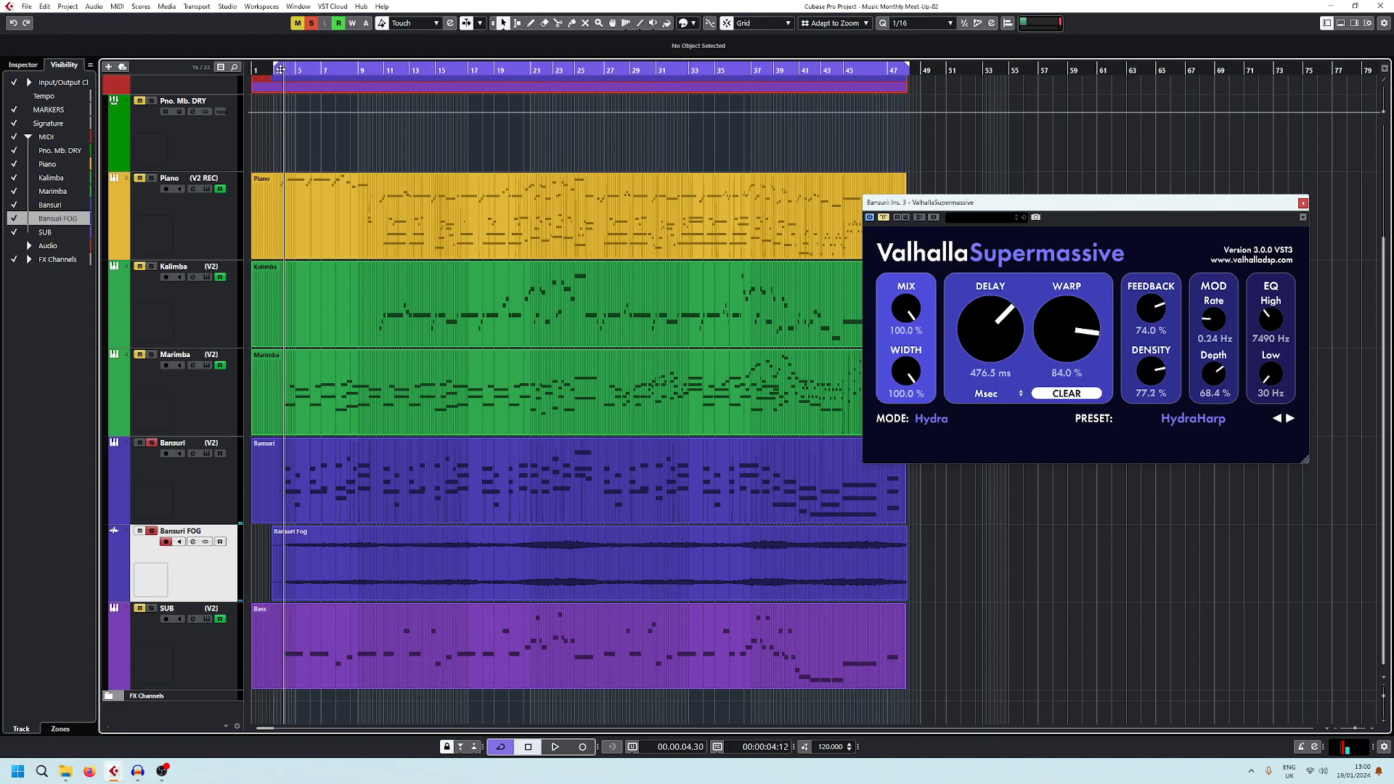
key("space")
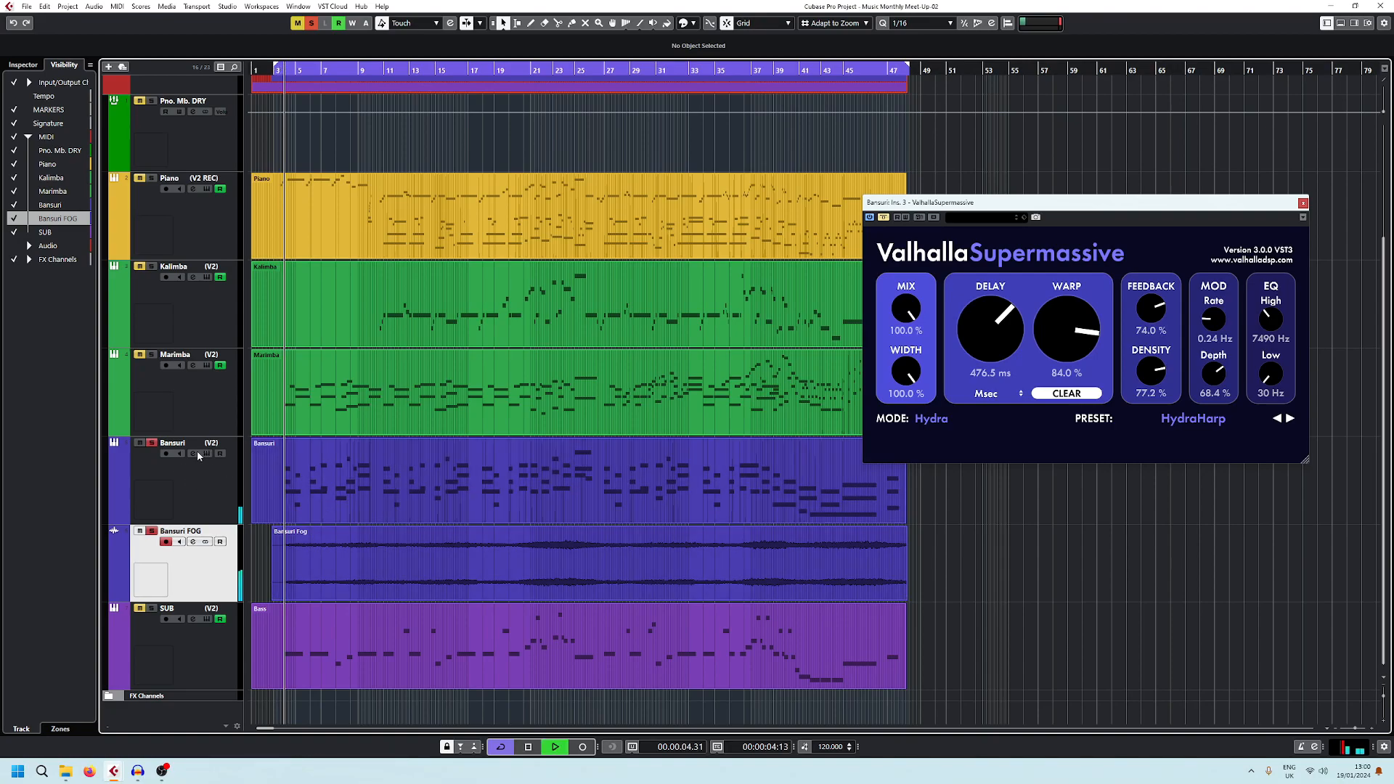
left_click(1038, 520)
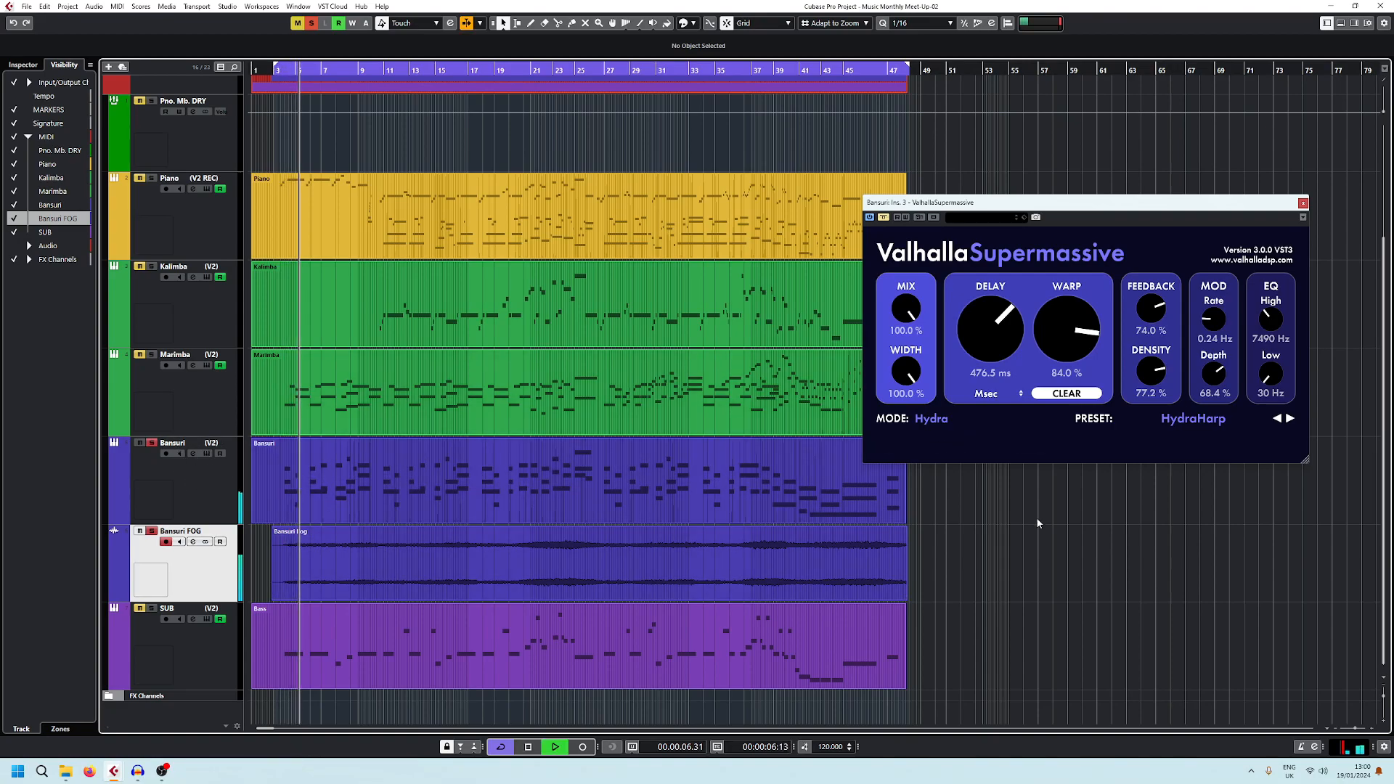
Bring up the mixer, move it clear of the plug-in and close the Bansuri's ValhallaSupermassive window.
key("F3")
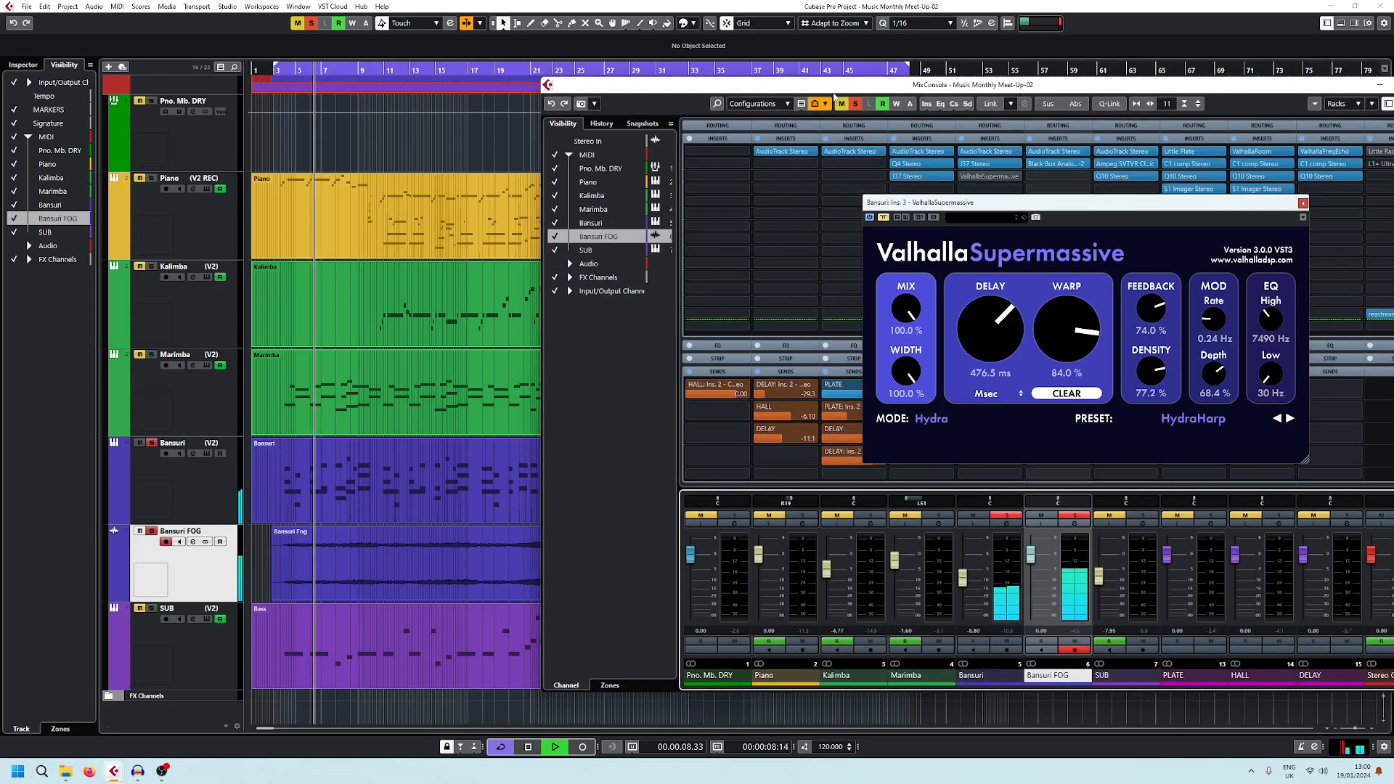
left_click_drag(827, 90, 473, 120)
left_click(1304, 204)
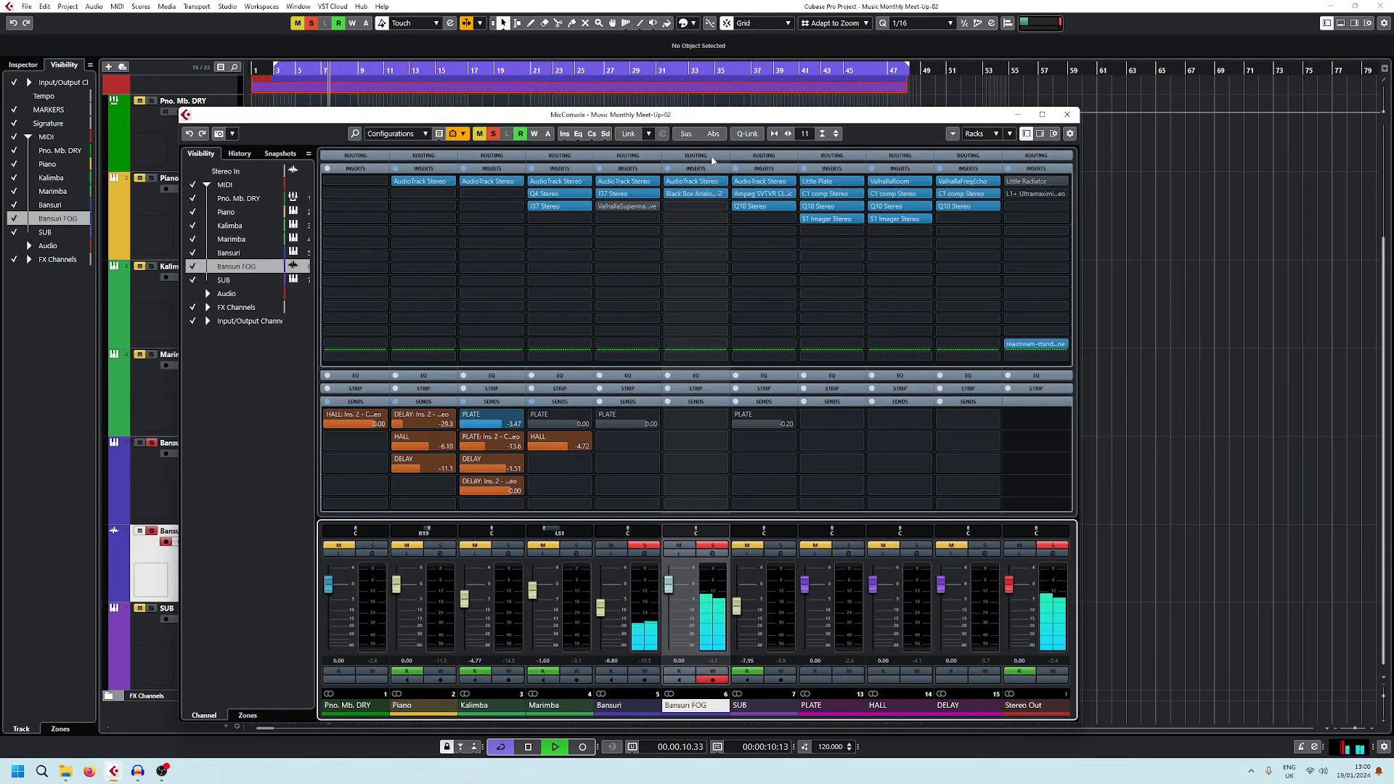
left_click(690, 208)
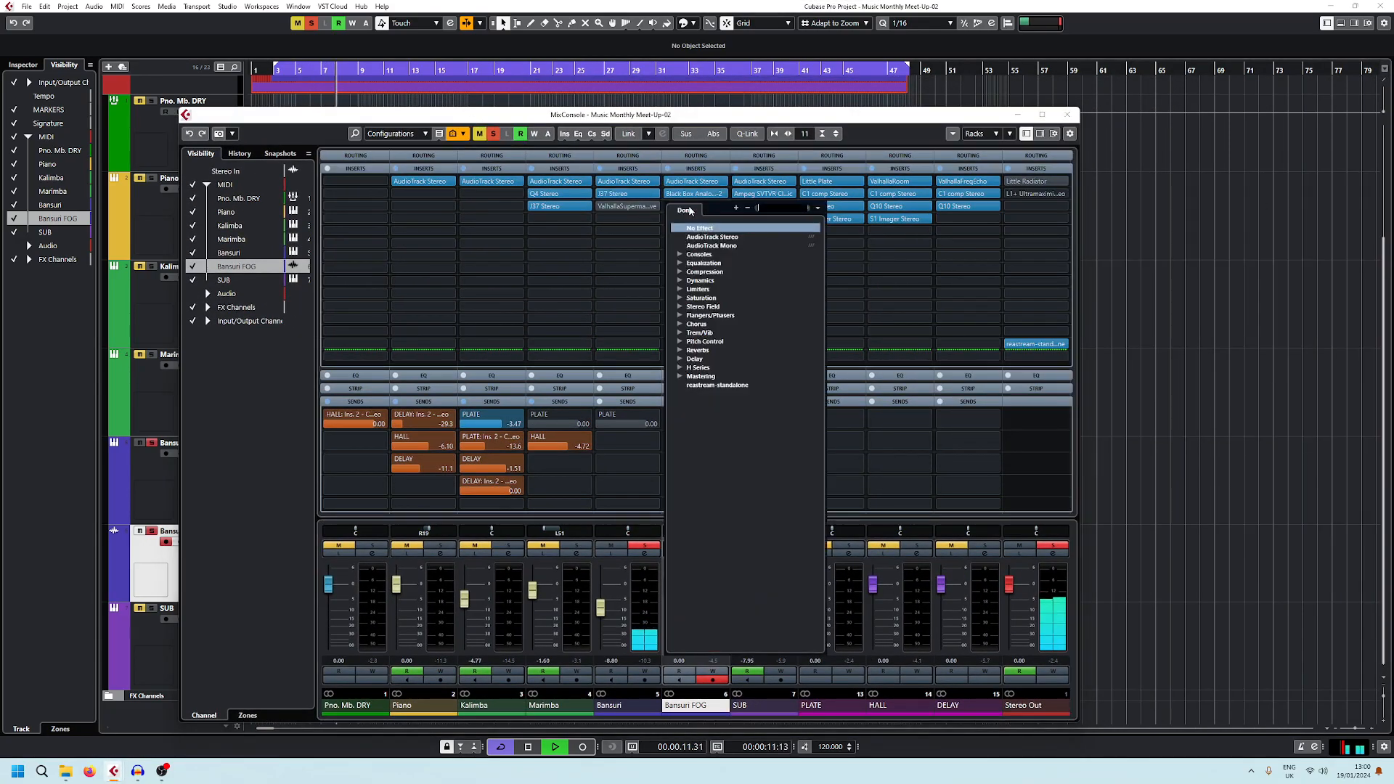
left_click(684, 273)
left_click(633, 253)
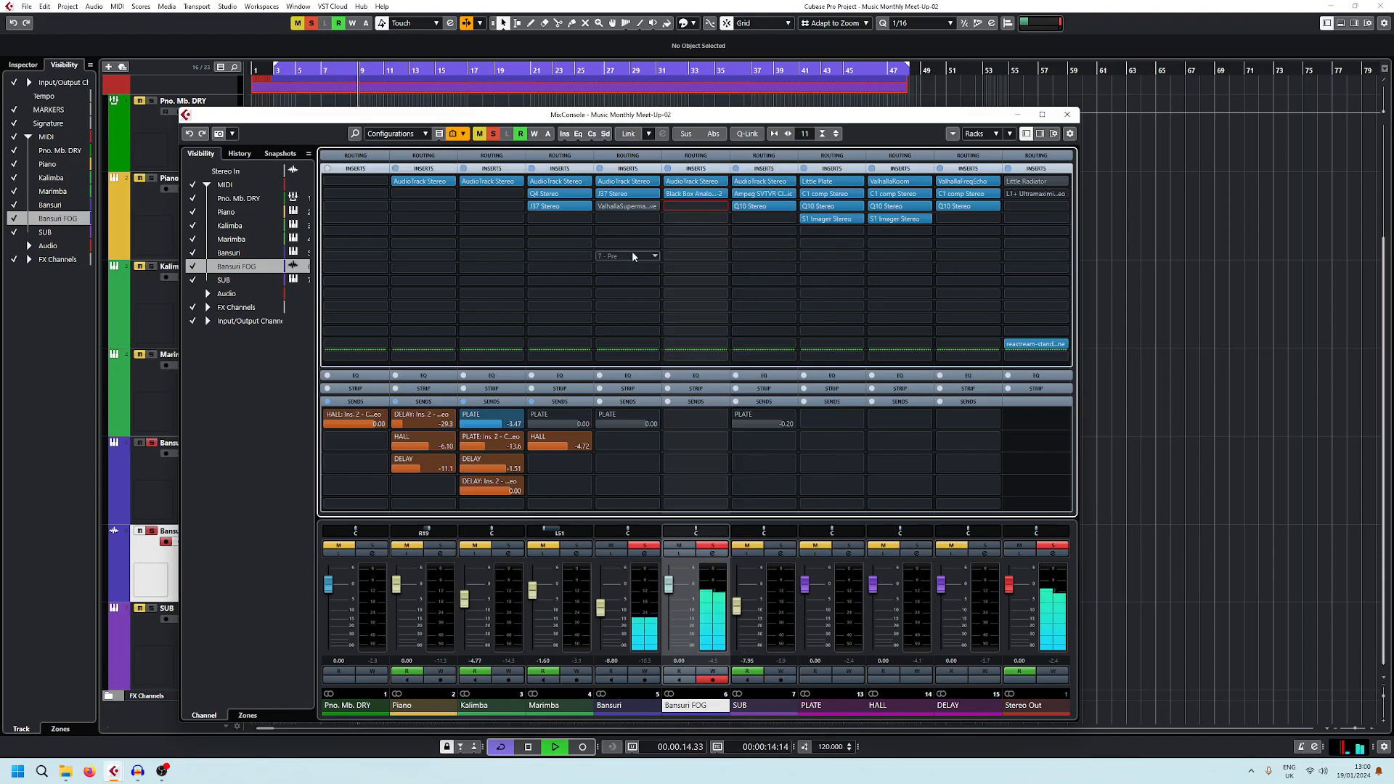
Lower the compressor threshold in the Bansuri FOG's AudioTrack insert to about -27.7 and close the plug-in.
left_click(683, 186)
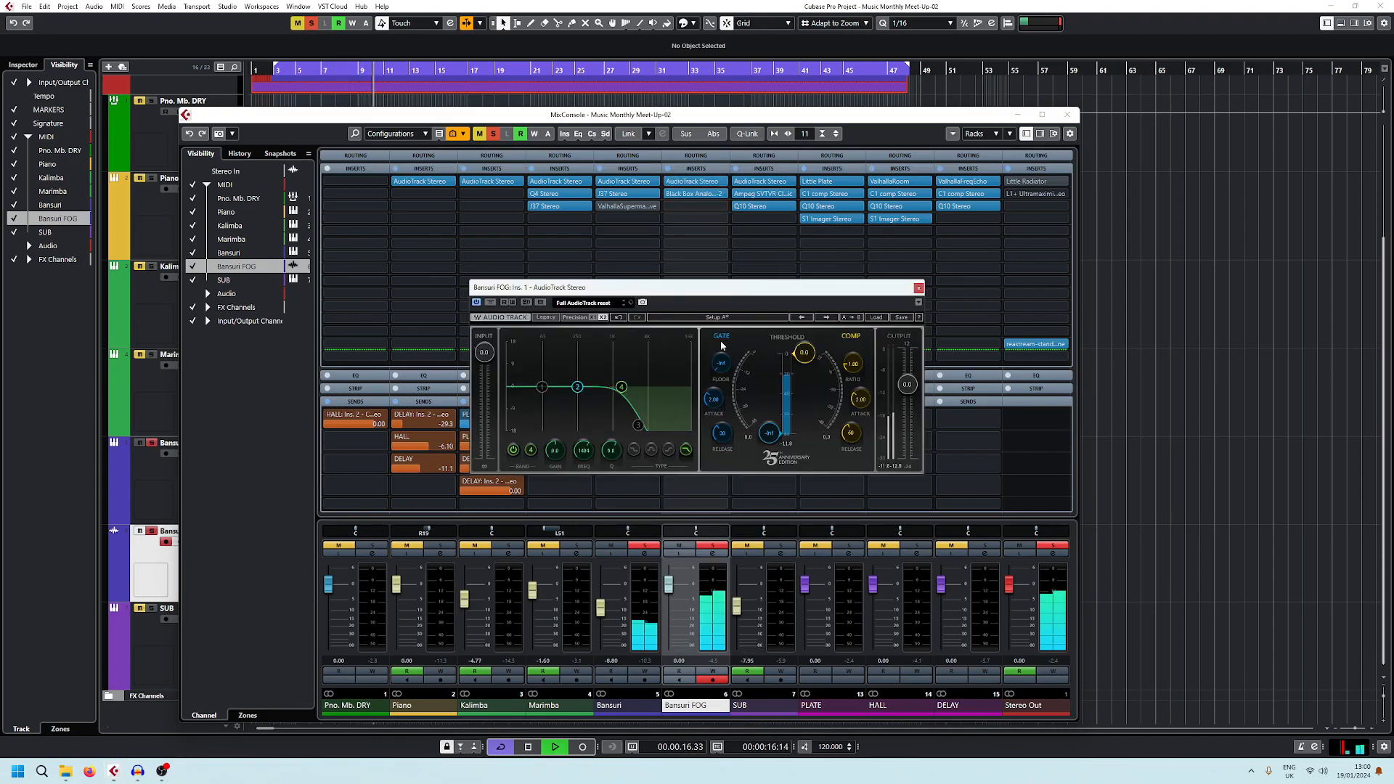
mouse_move(805, 377)
left_mouse_down()
mouse_move(854, 346)
mouse_move(804, 381)
left_mouse_up()
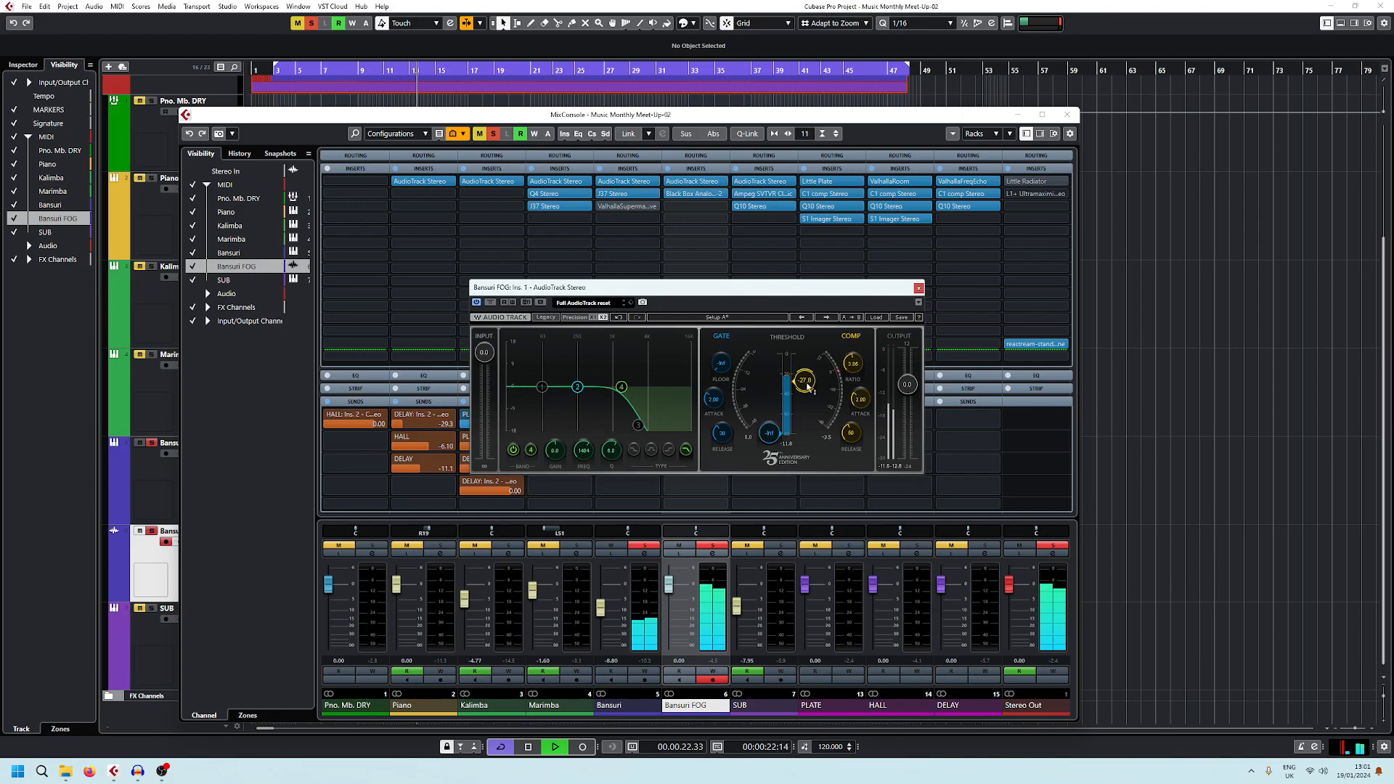
left_click(682, 193)
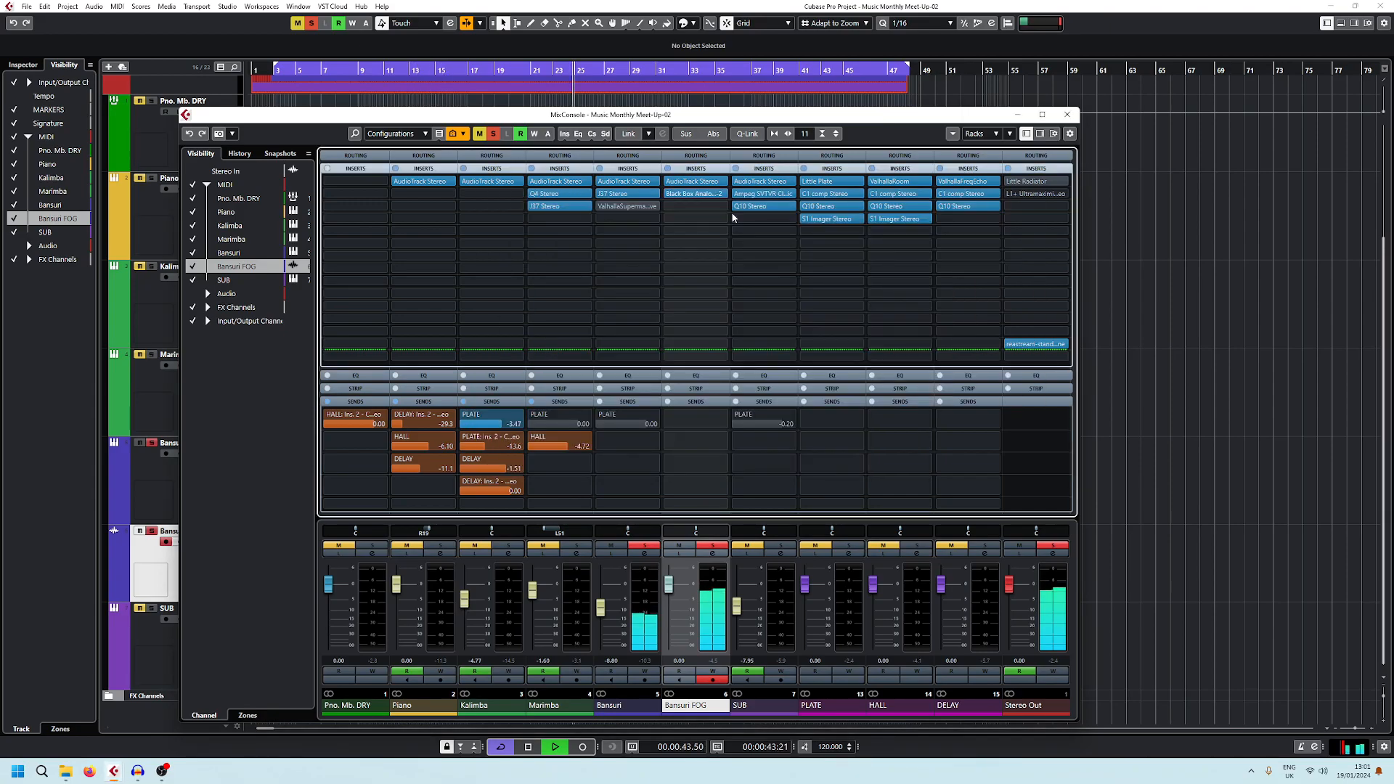
Stop playback and load the C1 comp compressor into the third insert slot of the Bansuri FOG channel.
key("space")
left_click(727, 209)
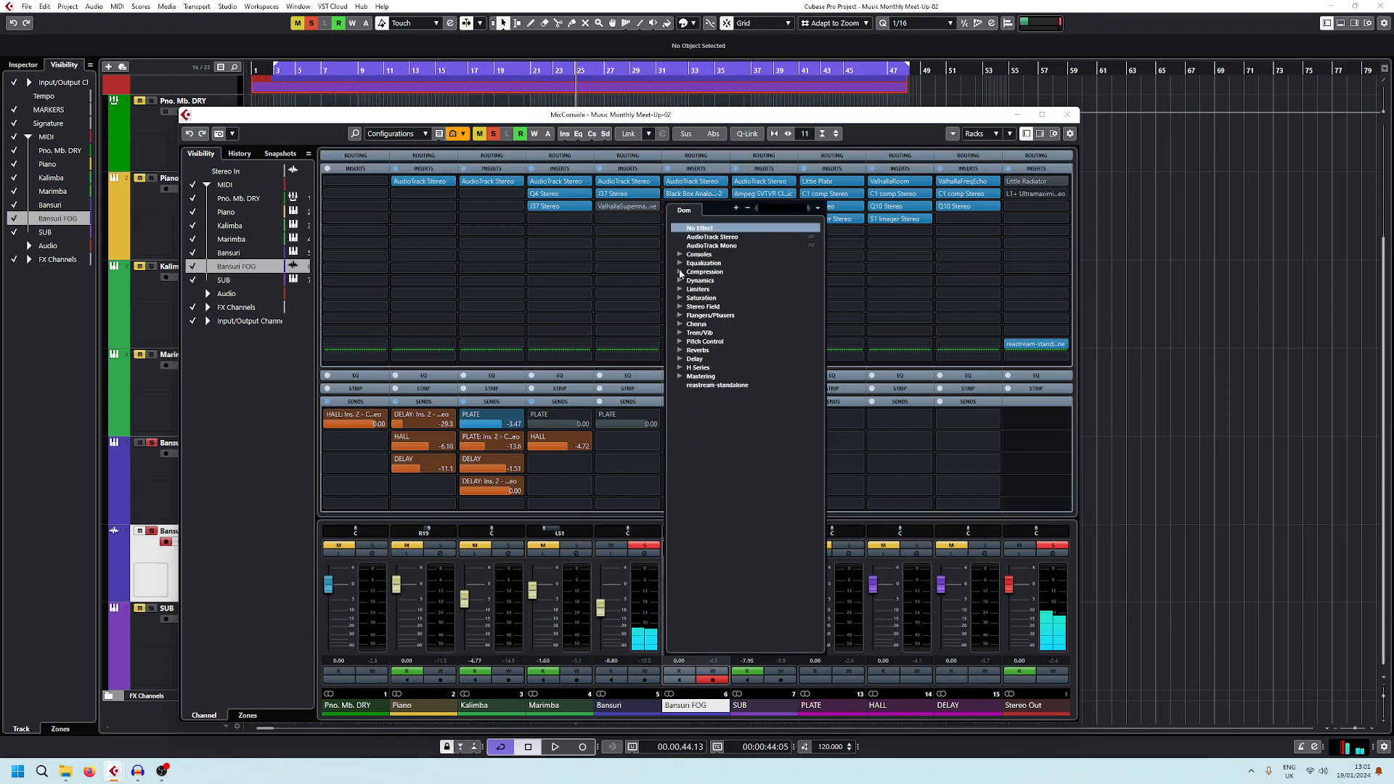
left_click(681, 272)
left_click(718, 298)
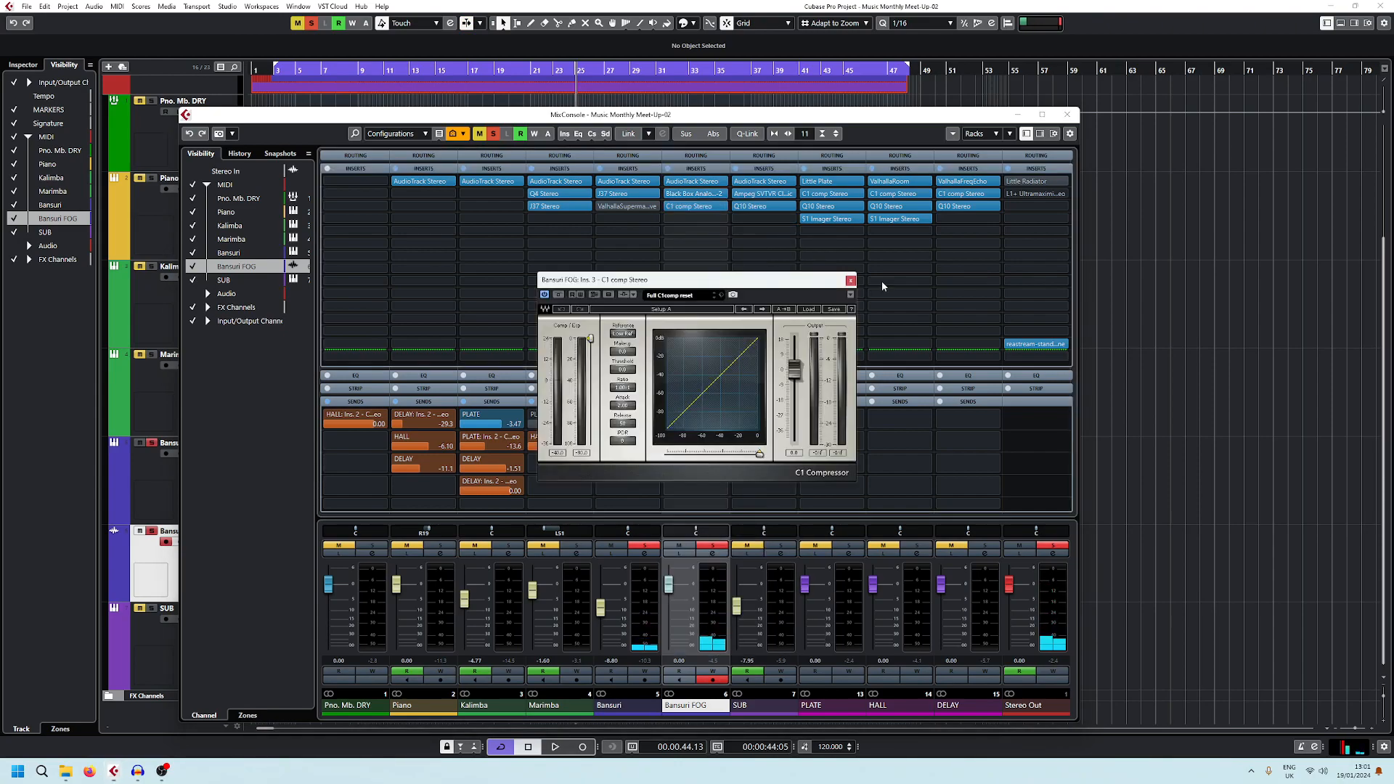
Add the Bansuri as a side-chain input of the Bansuri FOG's C1 compressor and resume playback.
left_click(635, 296)
left_click(748, 406)
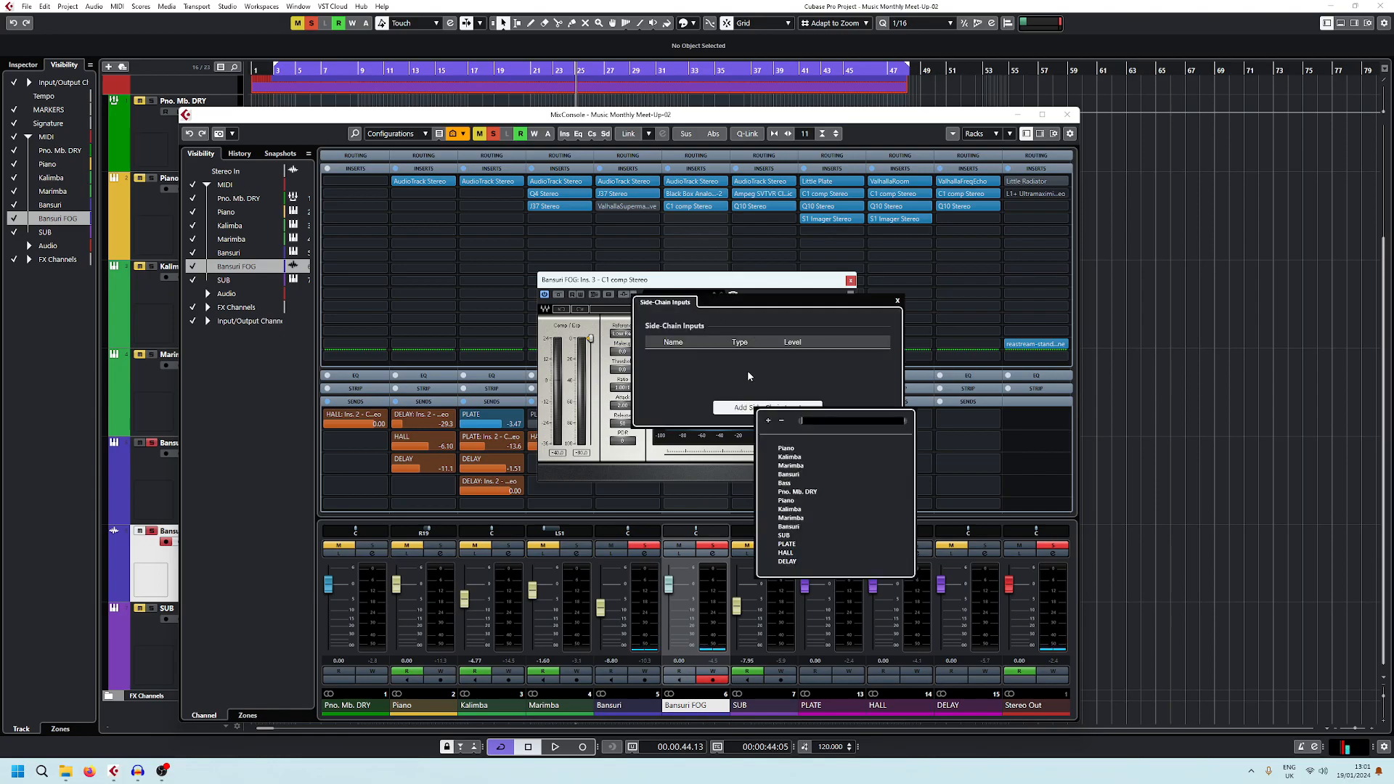
left_click(789, 526)
key("space")
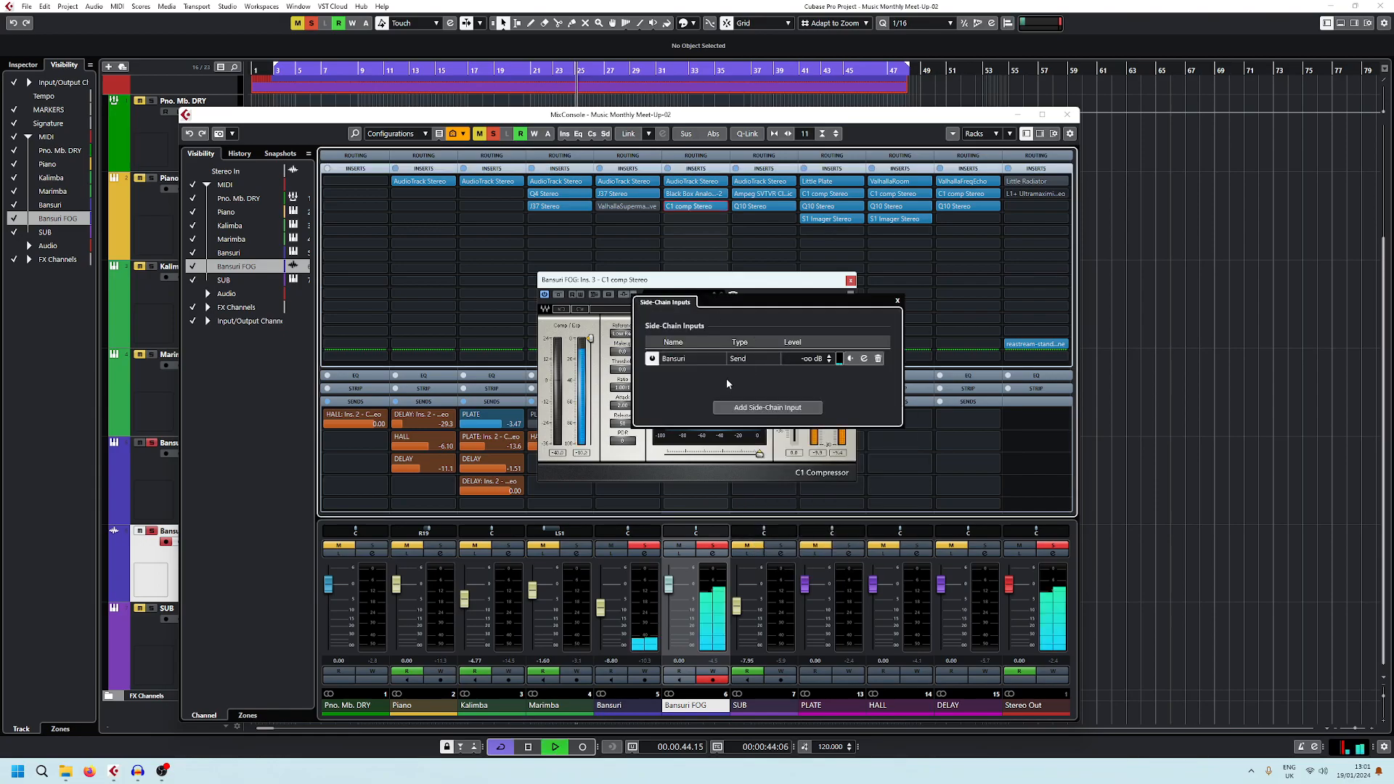
Try a lower threshold on the Bansuri FOG's C1 compressor while both Bansuri layers play, and stop playback.
mouse_move(591, 339)
left_mouse_down()
mouse_move(592, 369)
mouse_move(623, 379)
mouse_move(591, 360)
left_mouse_up()
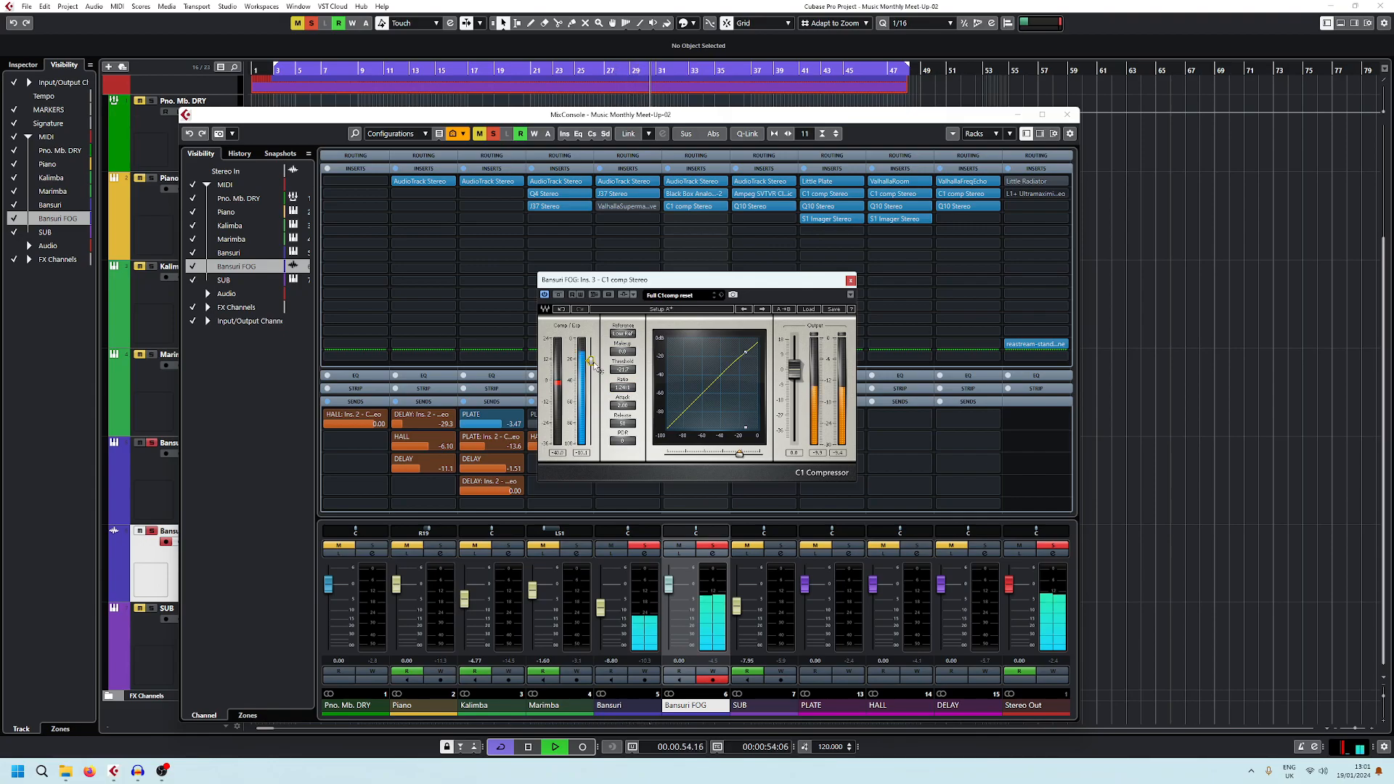
left_click_drag(594, 365, 591, 355)
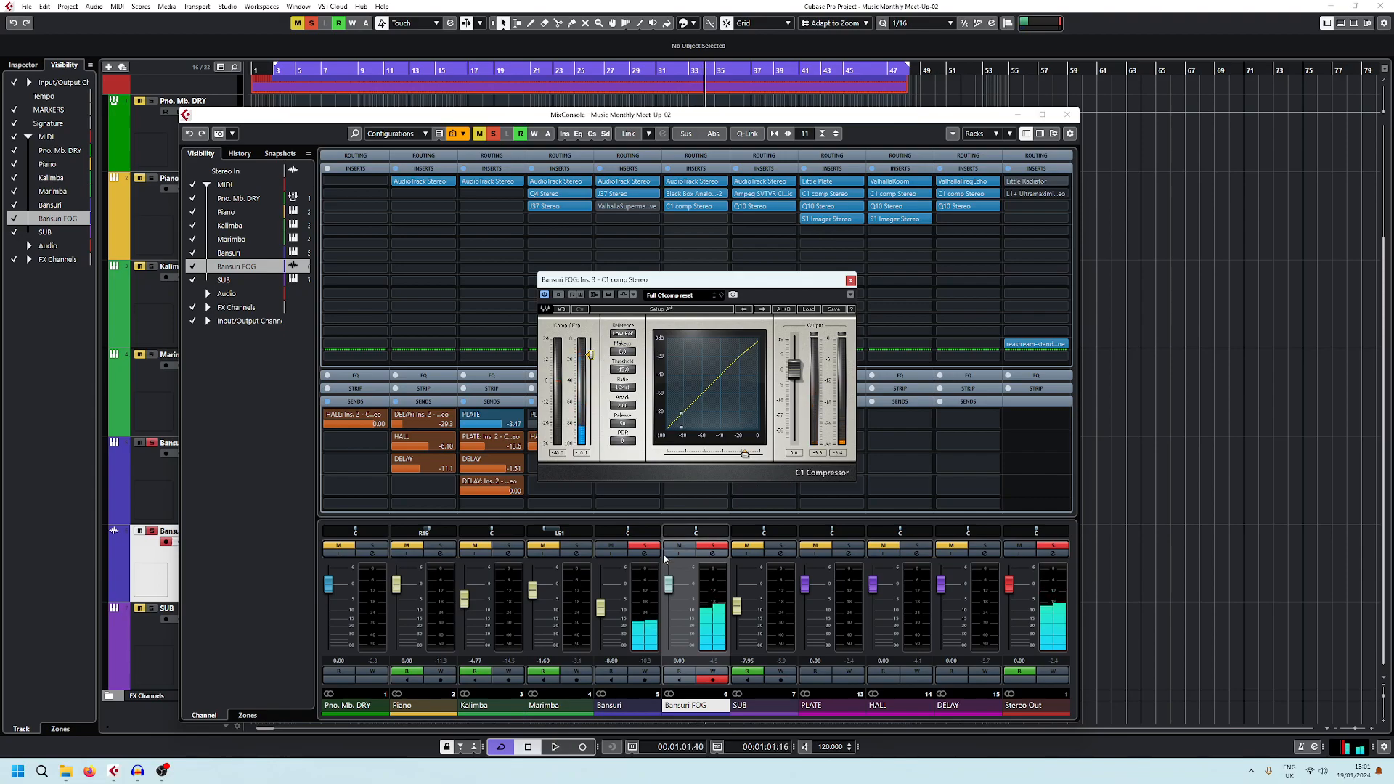
key("space")
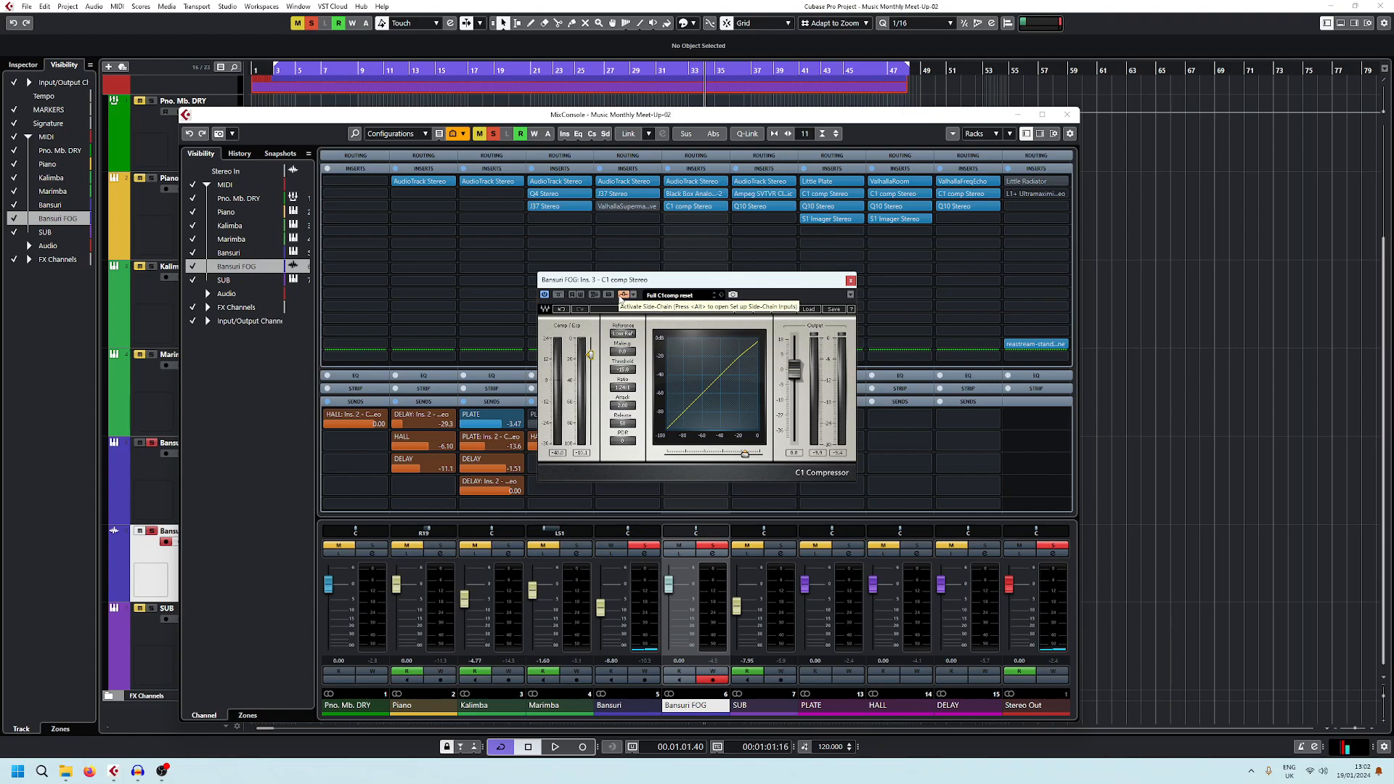
Resume playback and check the C1 compressor's side-chain by switching its Bansuri input off and on.
key("space")
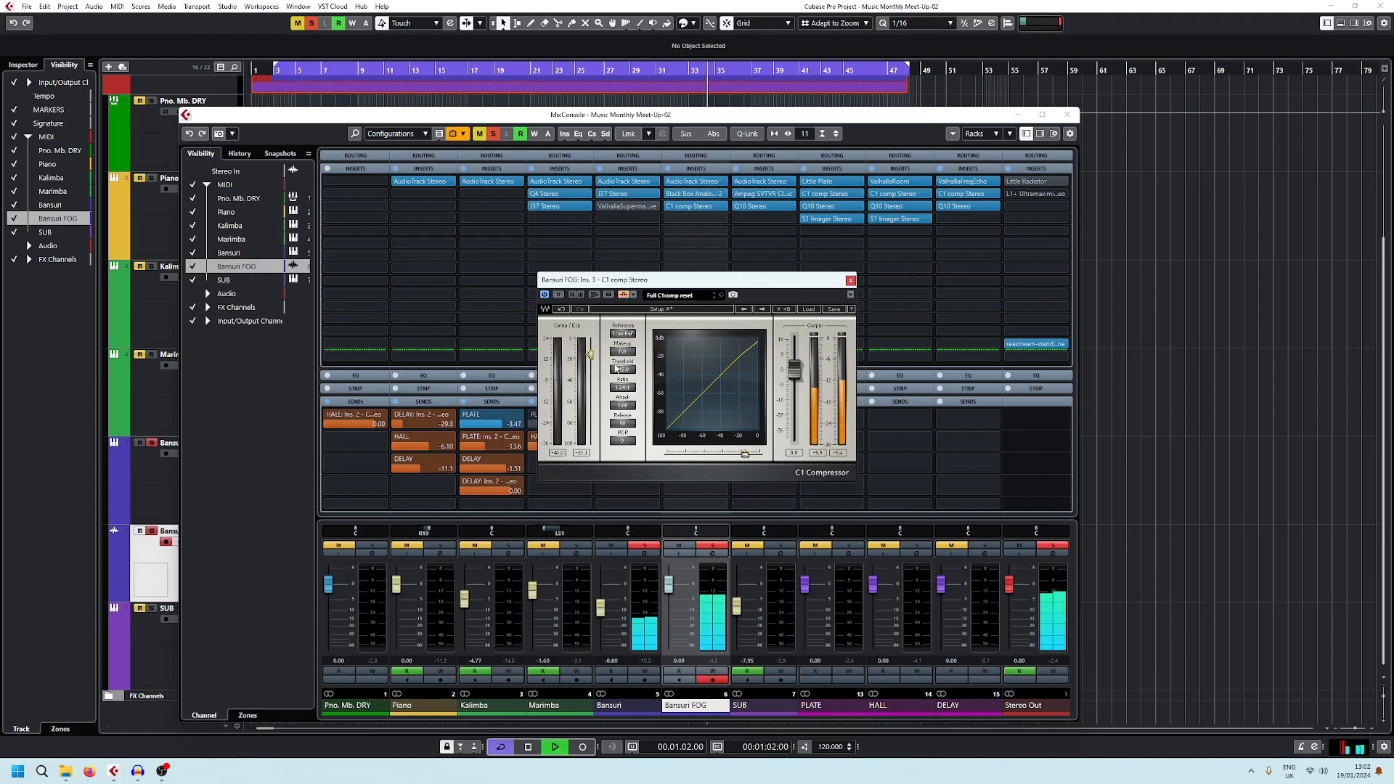
left_click(623, 295, "alt")
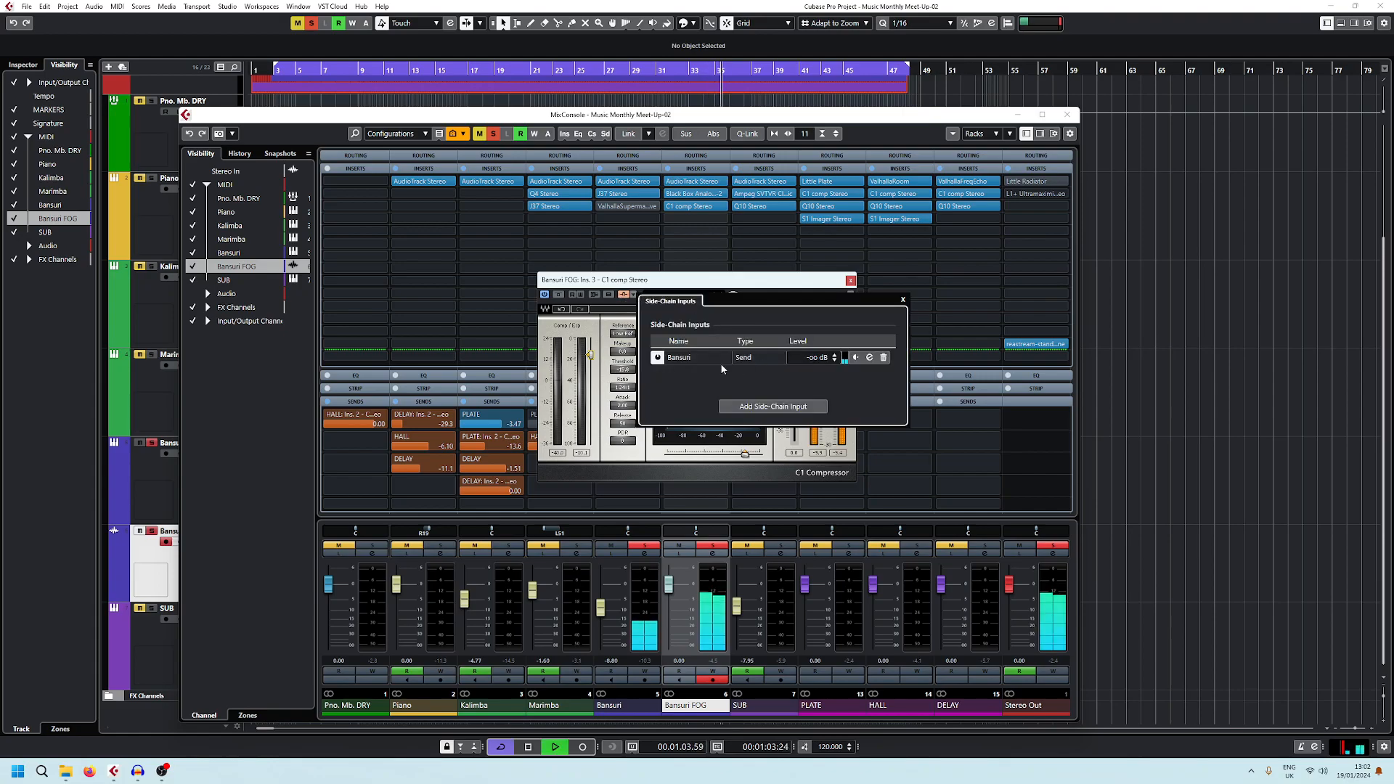
left_click(659, 358)
left_click(659, 360)
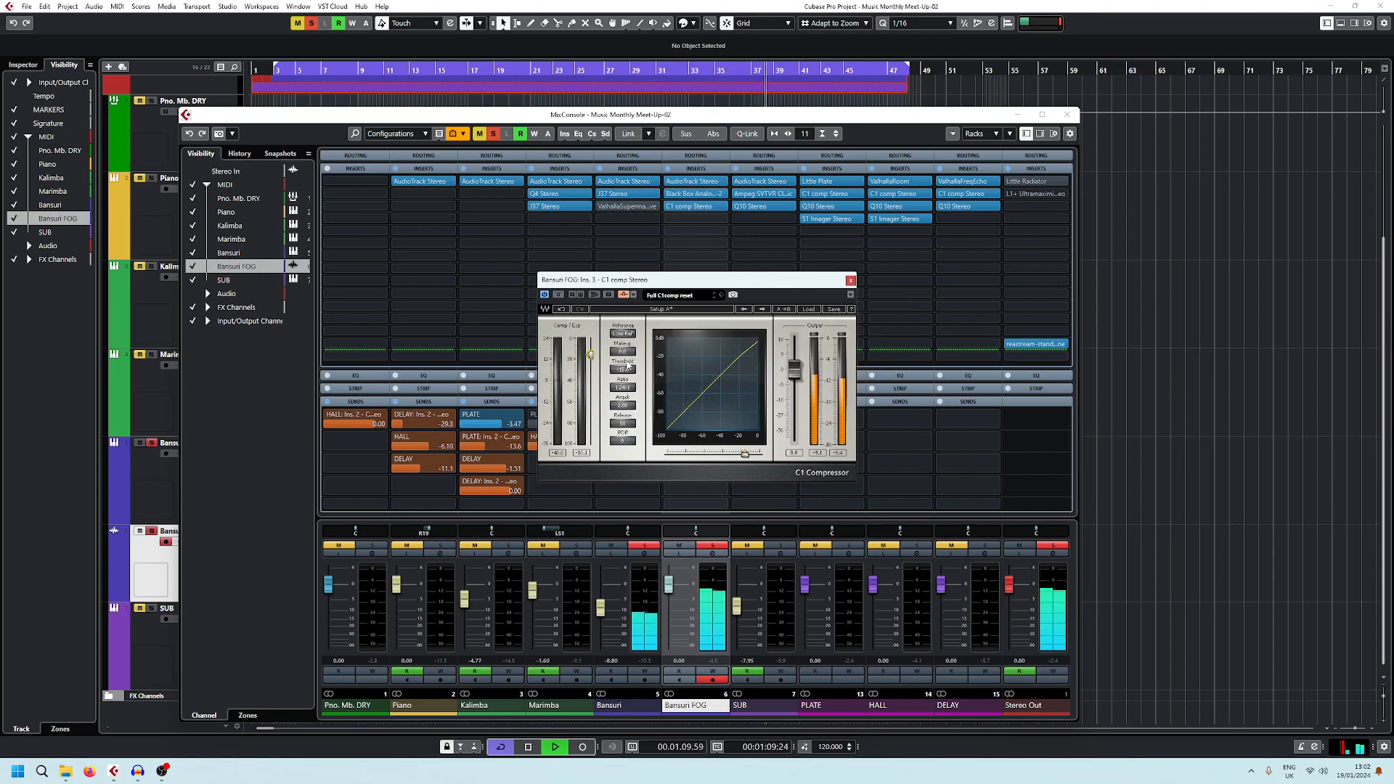
Reset the C1 compressor's threshold and ratio to their defaults and stop playback.
left_click(622, 370, "alt")
left_click(622, 388, "alt")
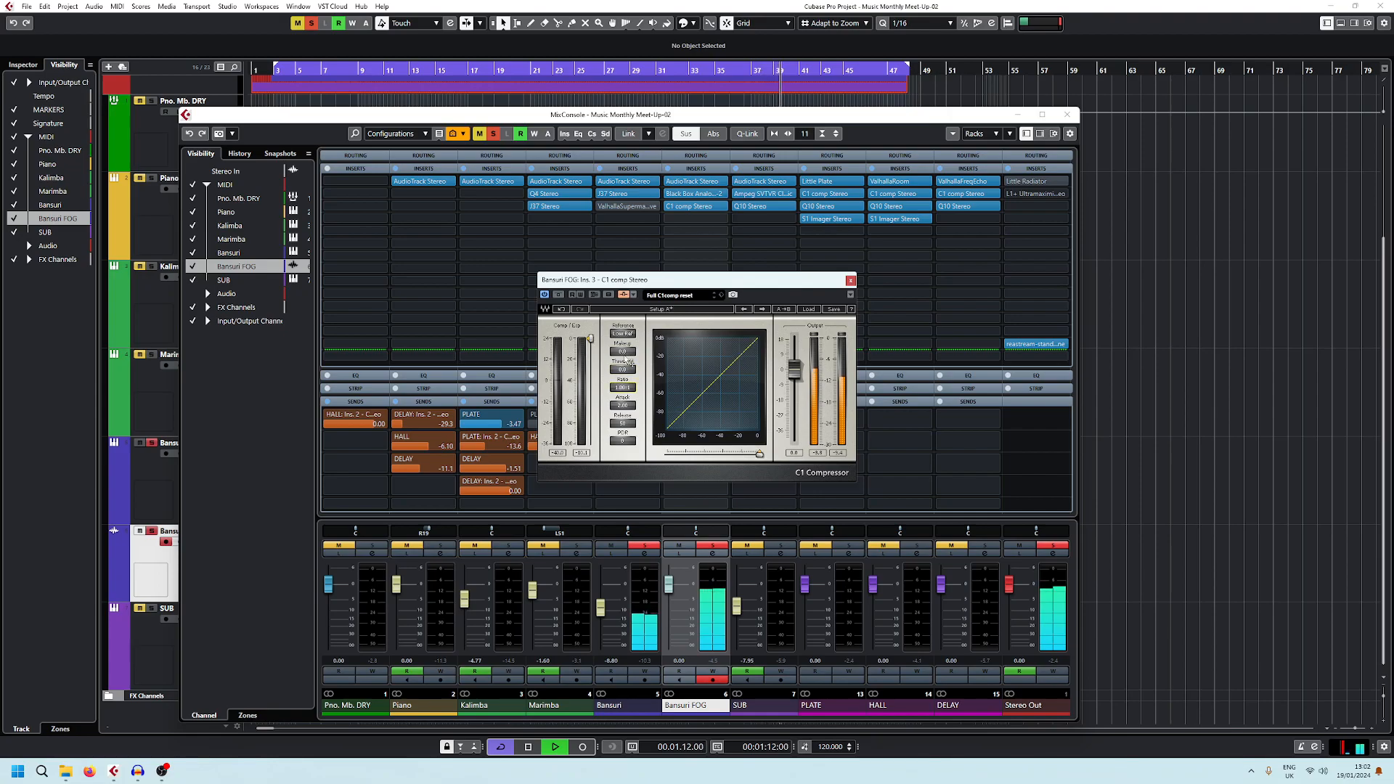
key("space")
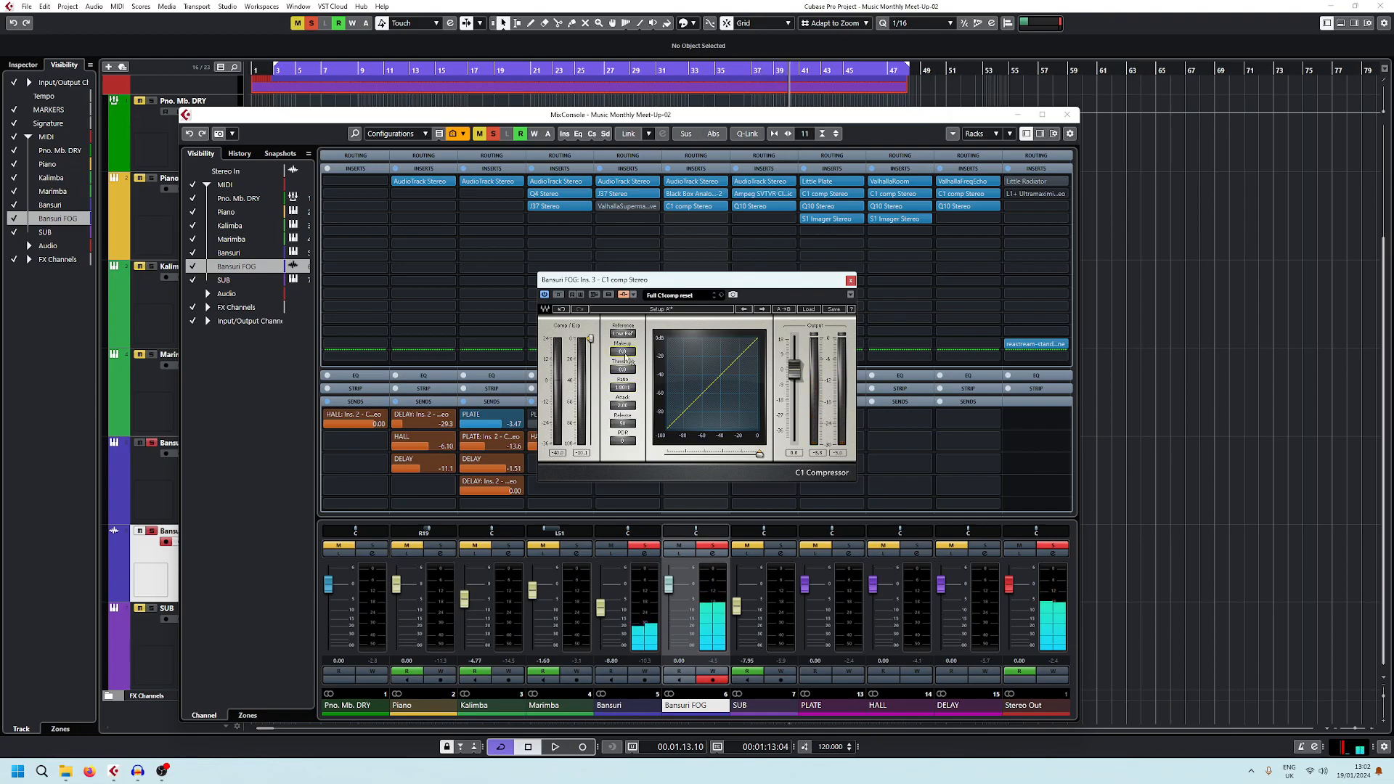
Set the Bansuri's side-chain send into the Bansuri FOG's C1 compressor to 0 dB and test it during playback.
left_click(632, 295)
key("space")
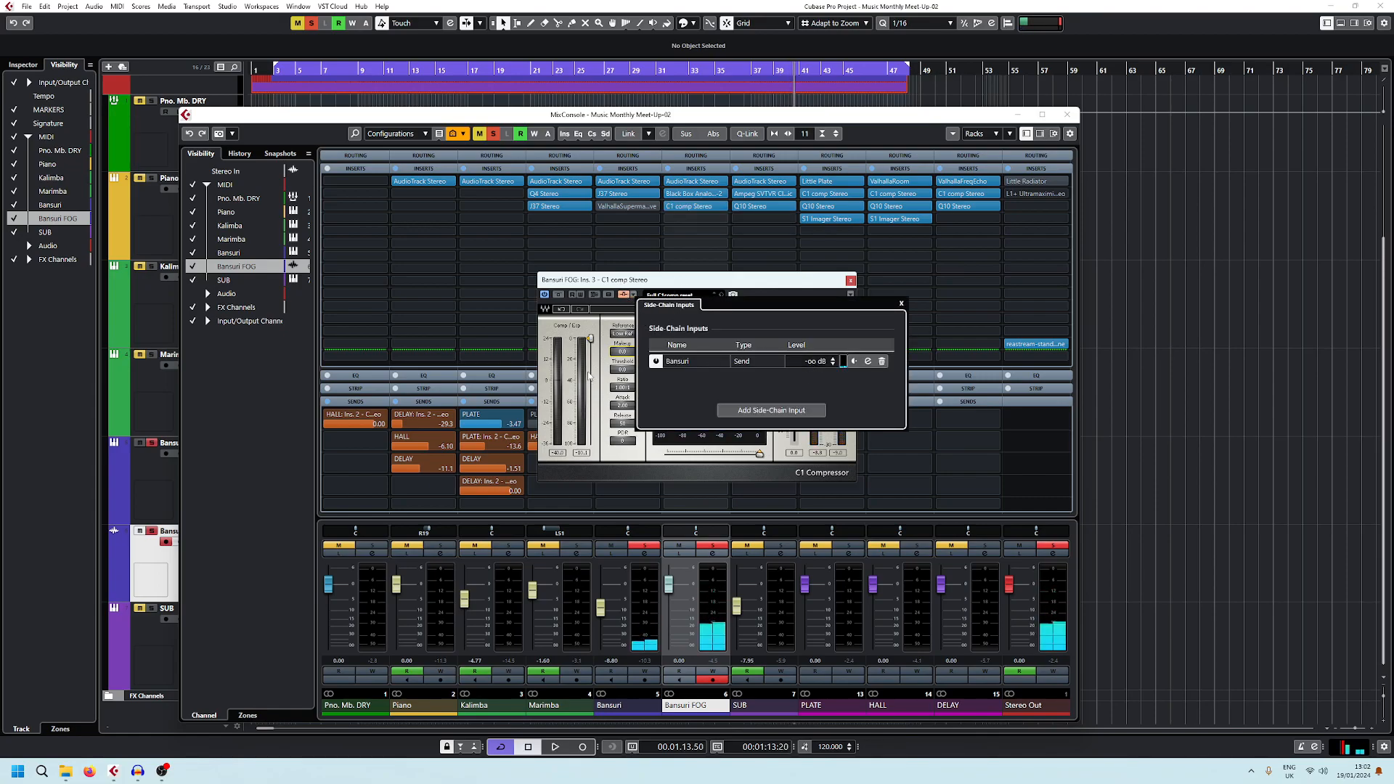
left_click(630, 280)
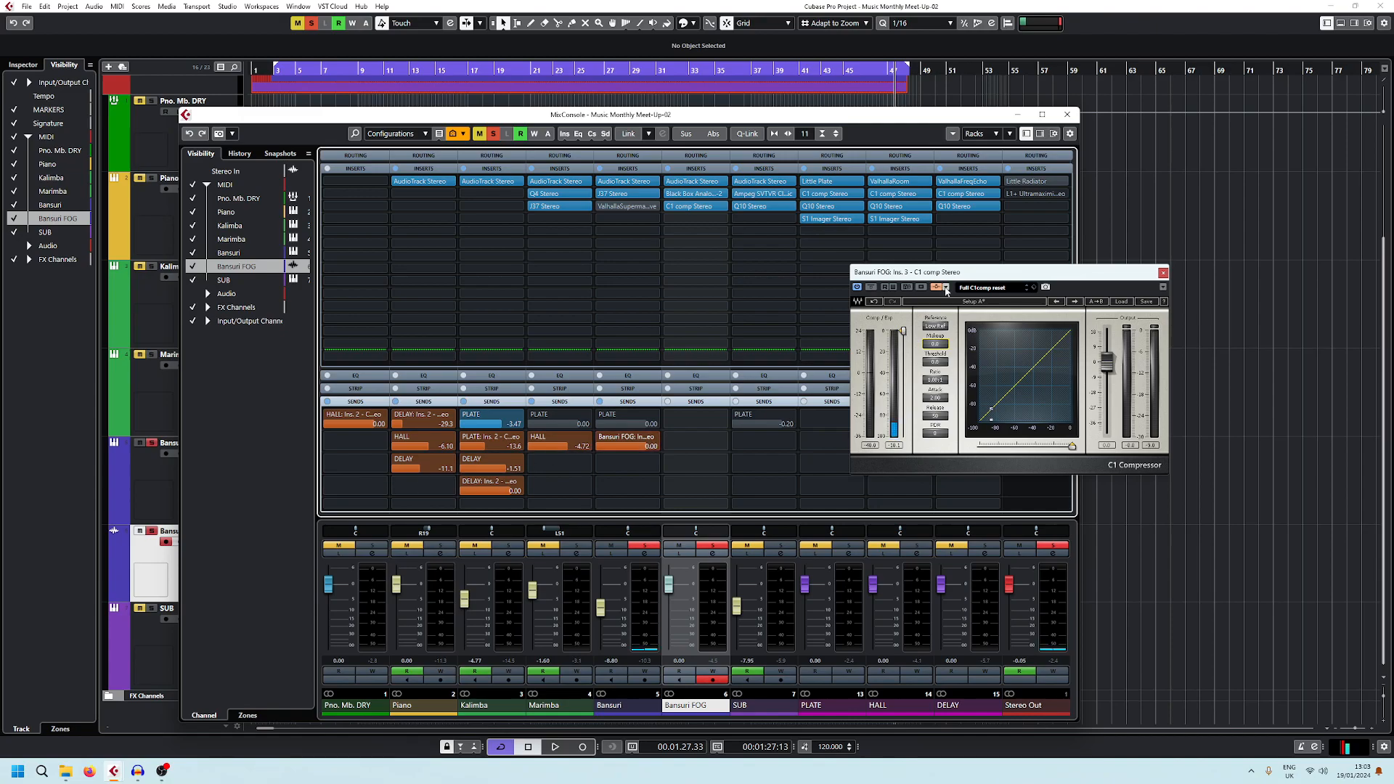
Pull the Bansuri's side-chain send down to -oo in the mixer and restore it to 0 dB in the C1's side-chain inputs.
left_click(946, 290)
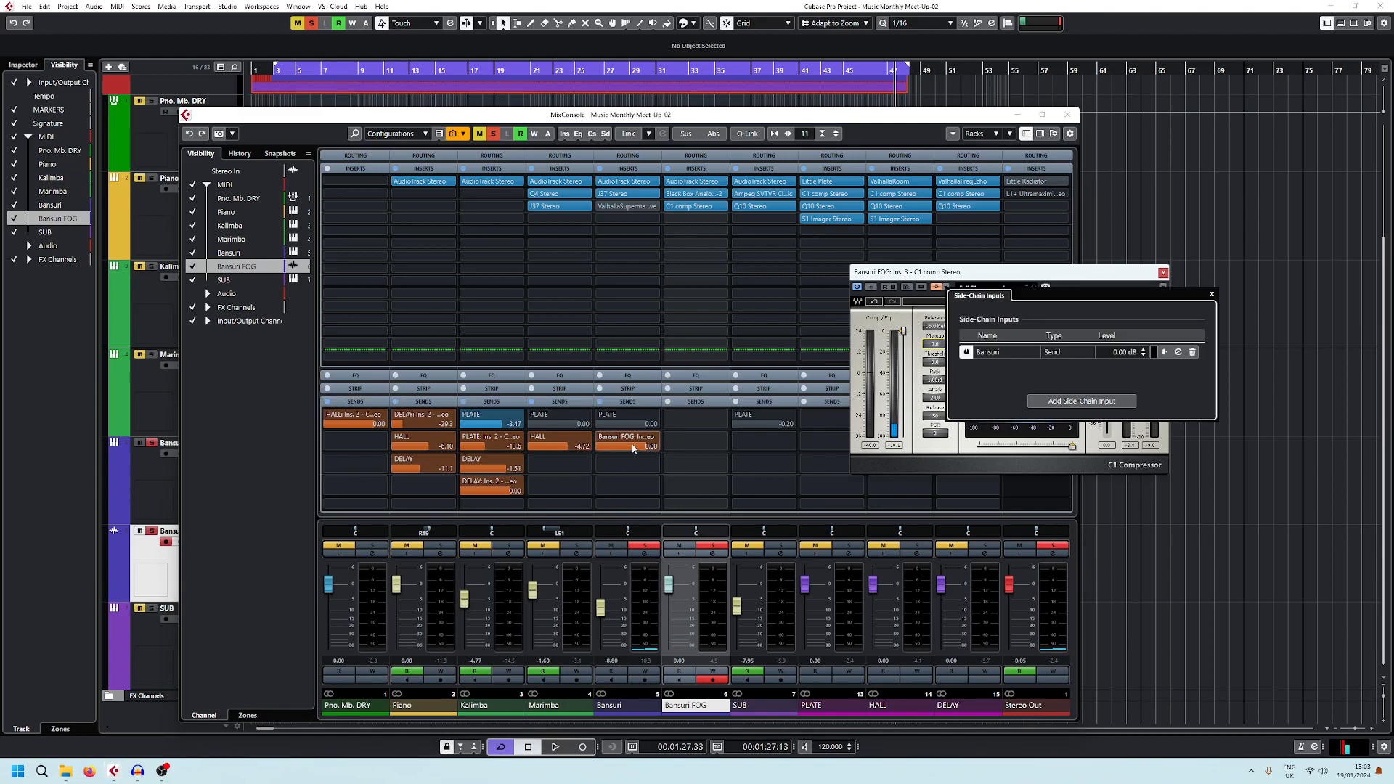
left_click_drag(633, 449, 480, 467)
left_click(947, 290)
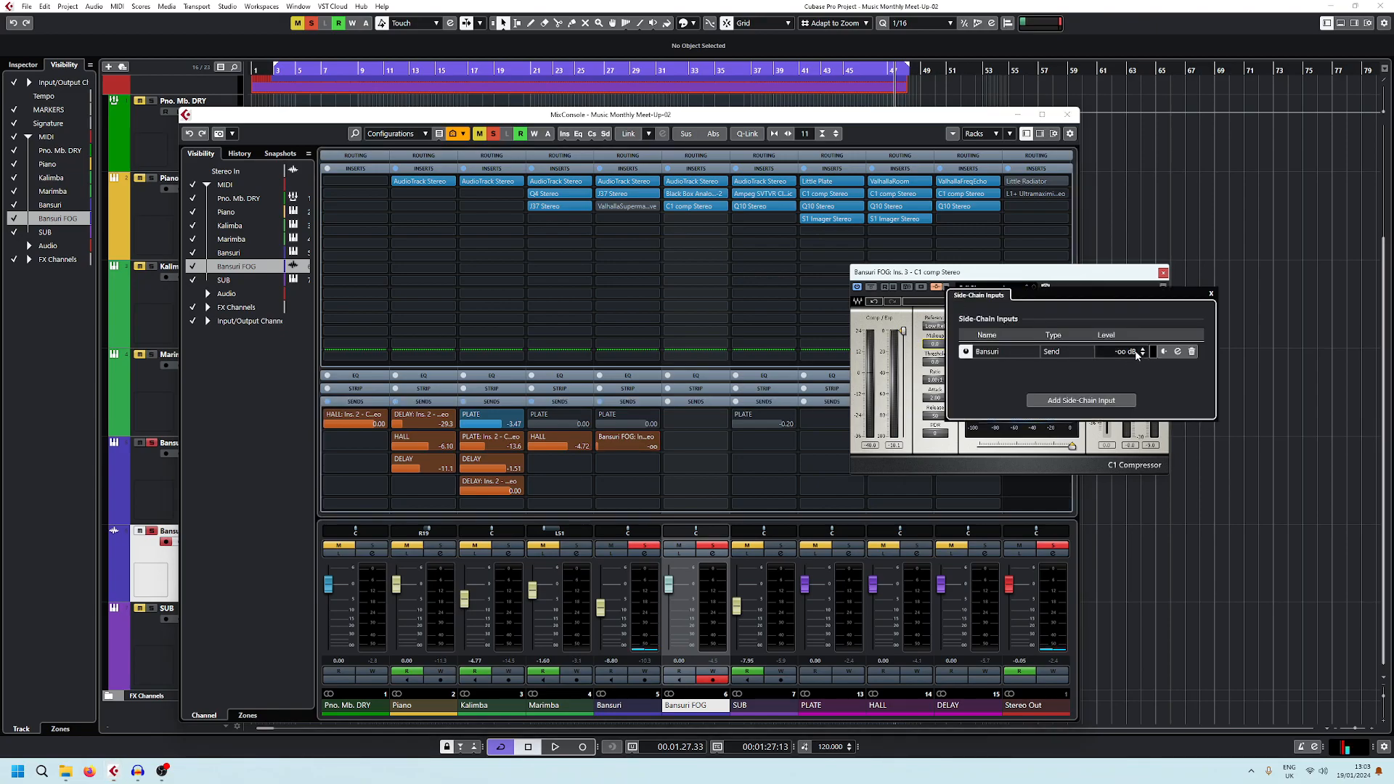
left_click(1129, 353, "ctrl")
left_click(1128, 353)
left_click(1119, 380)
left_click(1212, 294)
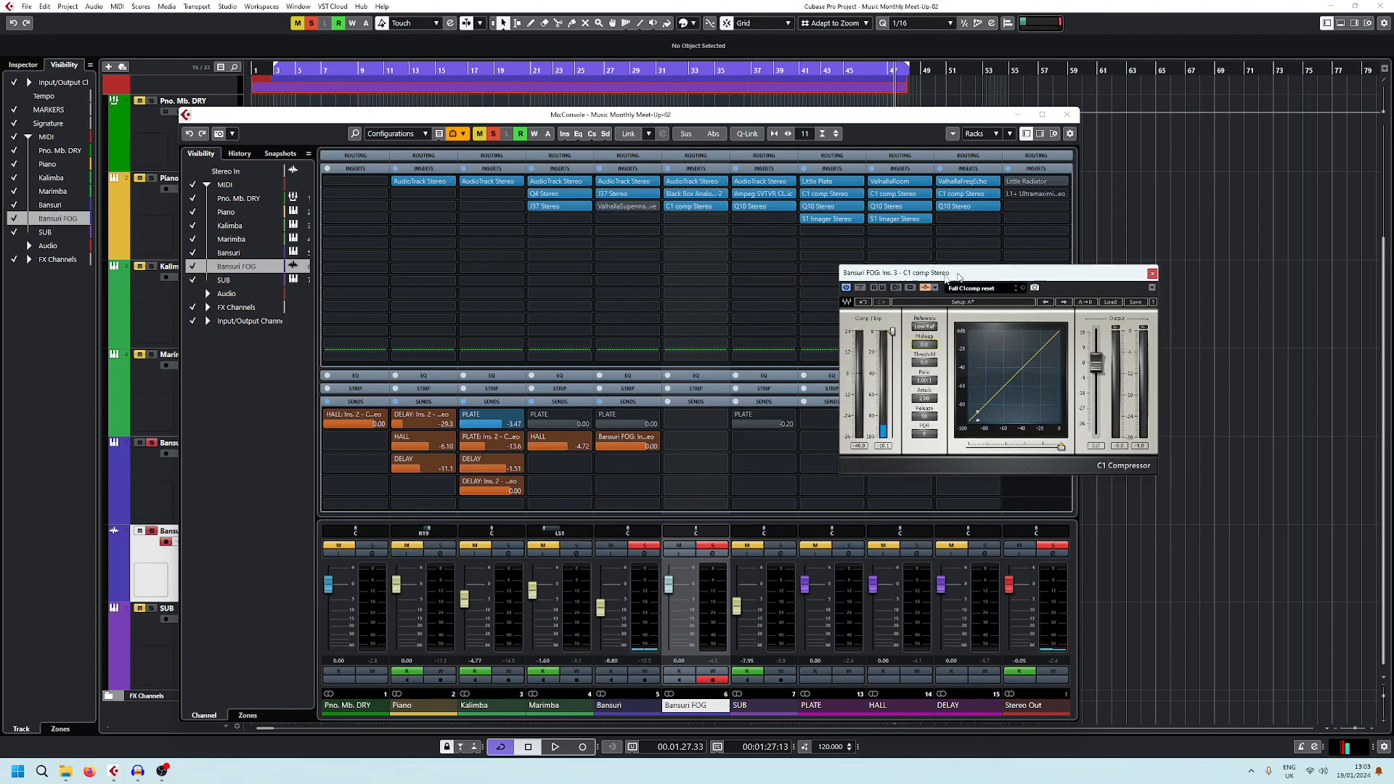
Lower the C1 compressor's threshold to about -45 and adjust its ratio while auditioning the Bansuri with the Bansuri FOG.
left_click_drag(981, 278, 838, 336)
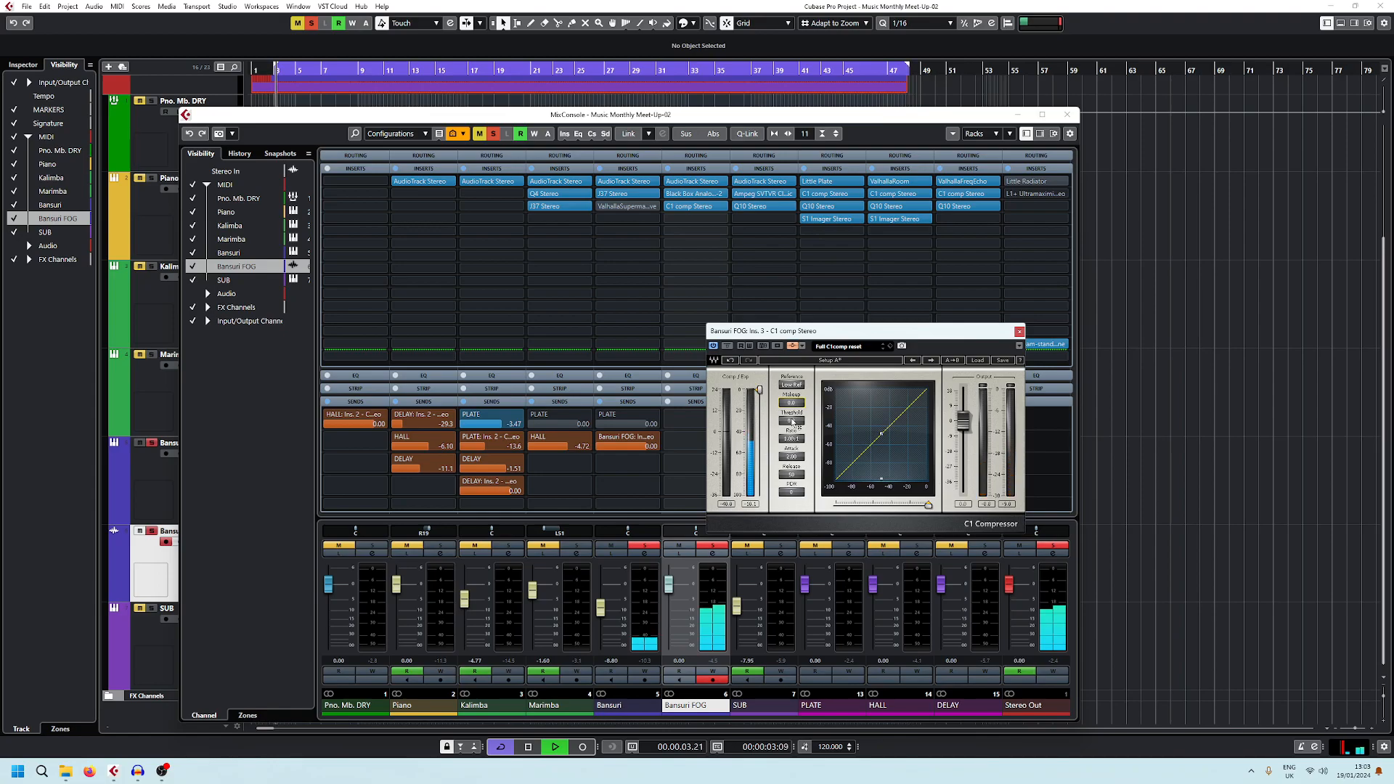
left_click_drag(791, 421, 791, 447)
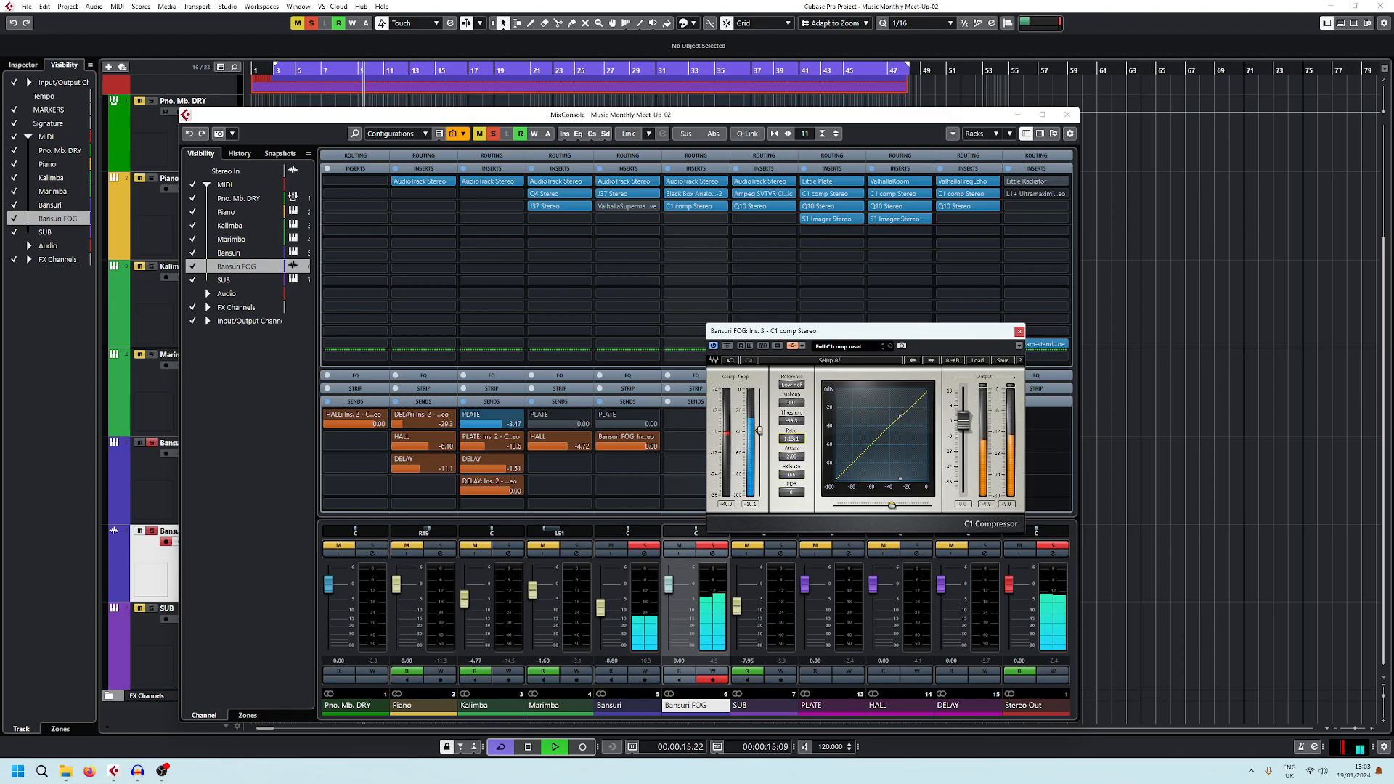
key("space")
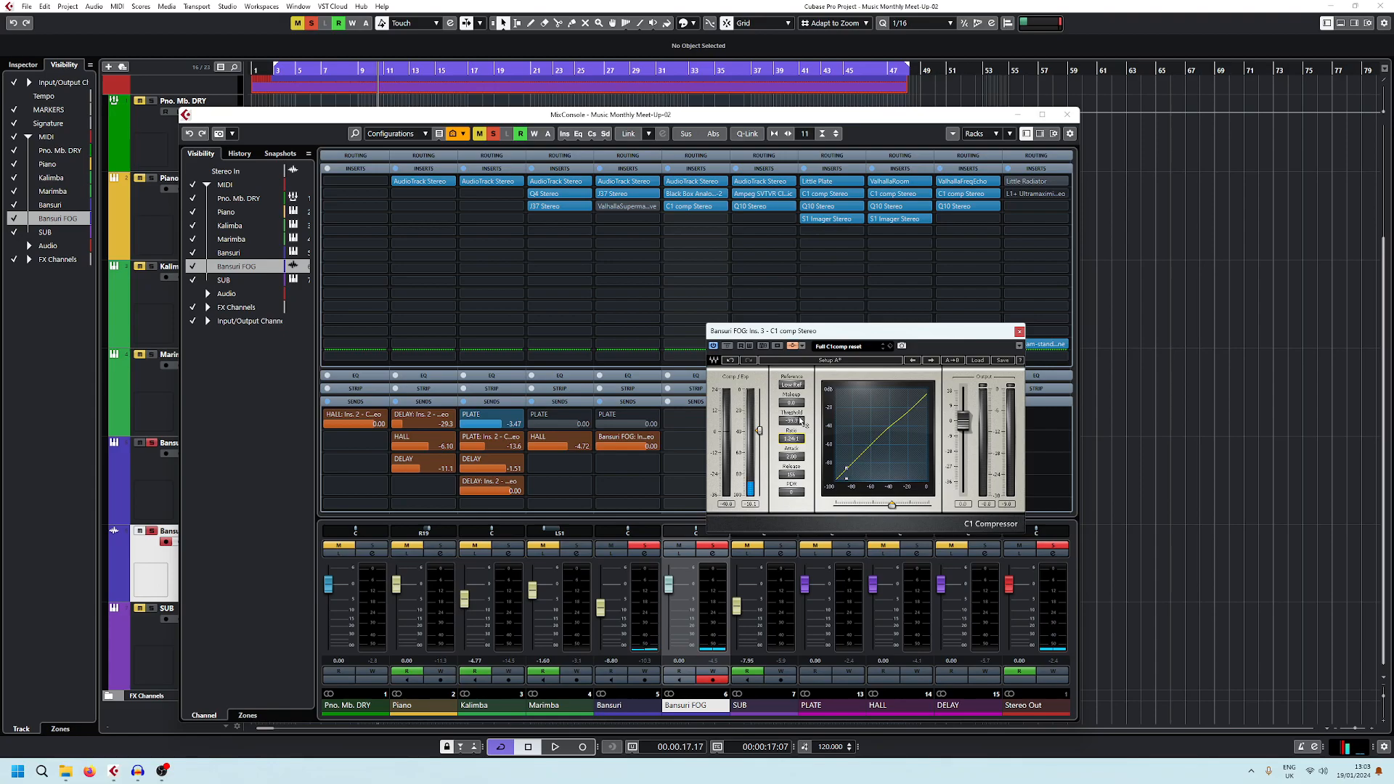
key("space")
left_click_drag(792, 440, 792, 410)
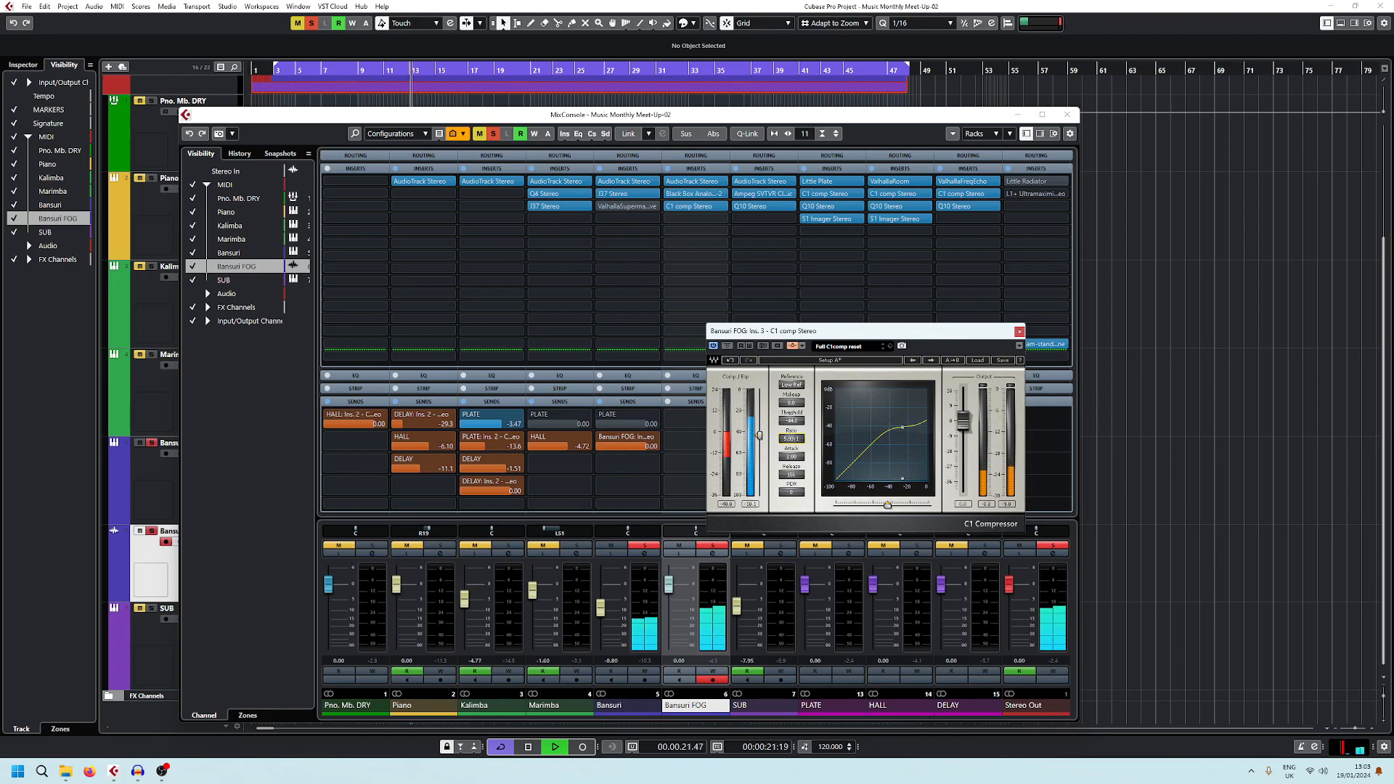
key("space")
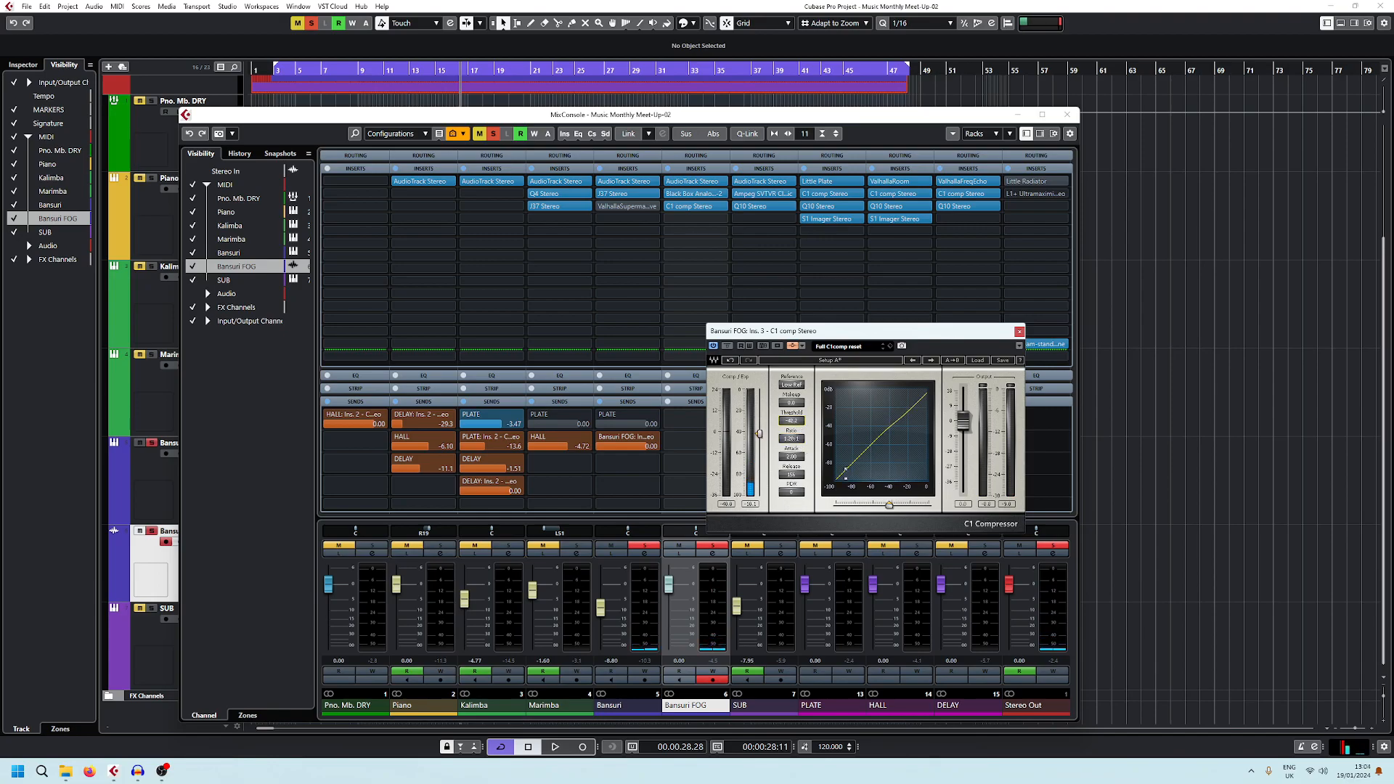
key("space")
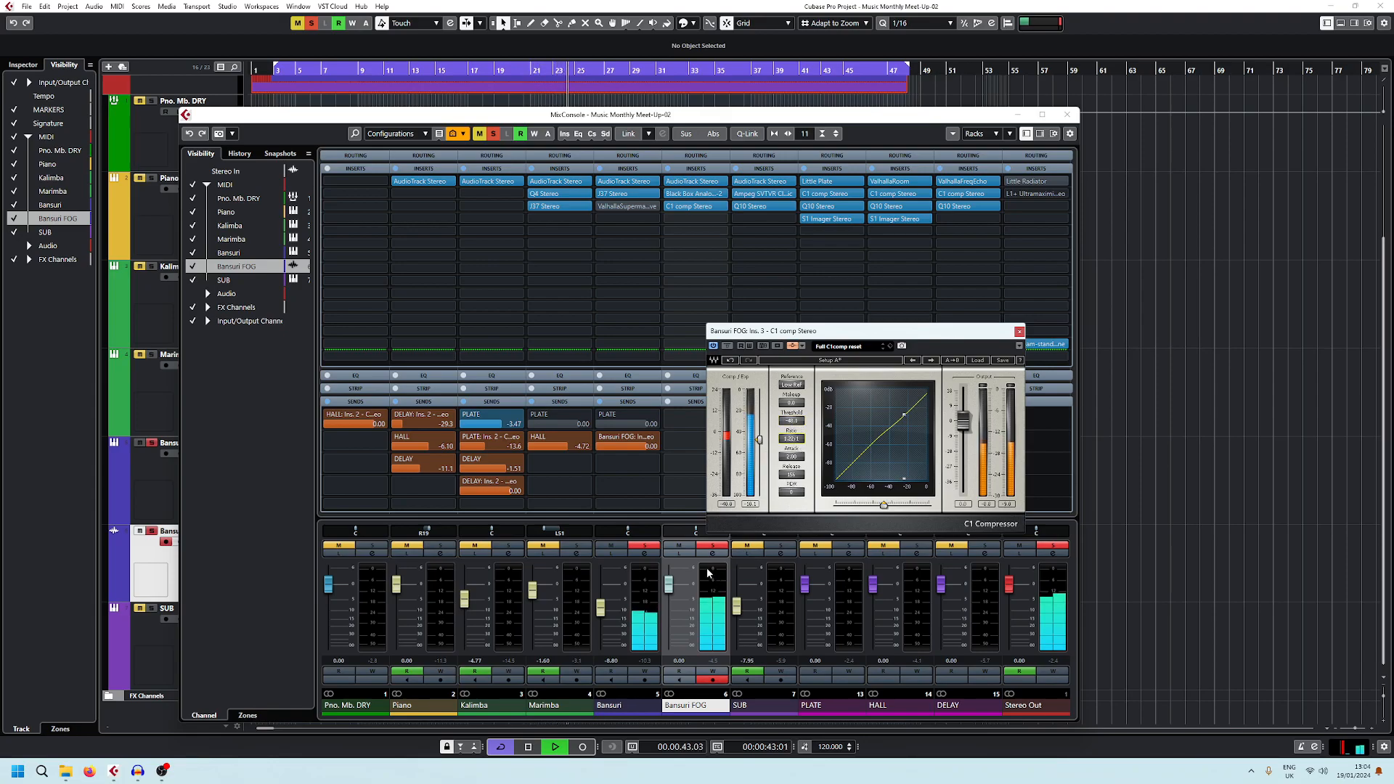
Sweep EQ band 2 of the Bansuri FOG's AudioTrack to a higher frequency with a boost and cut its gain there.
left_click(687, 180)
left_click(578, 388)
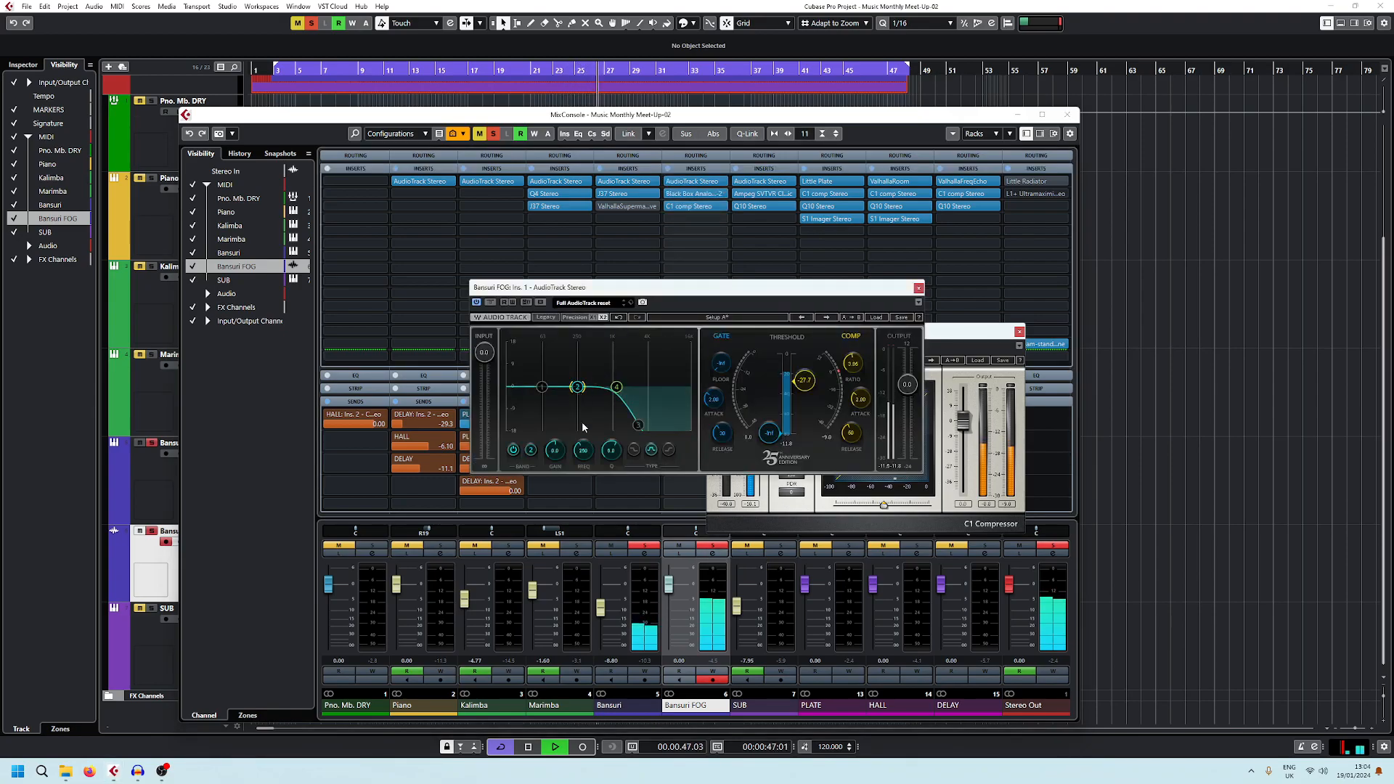
left_click_drag(556, 452, 555, 414)
left_click_drag(578, 344, 601, 344)
left_click_drag(556, 452, 556, 511)
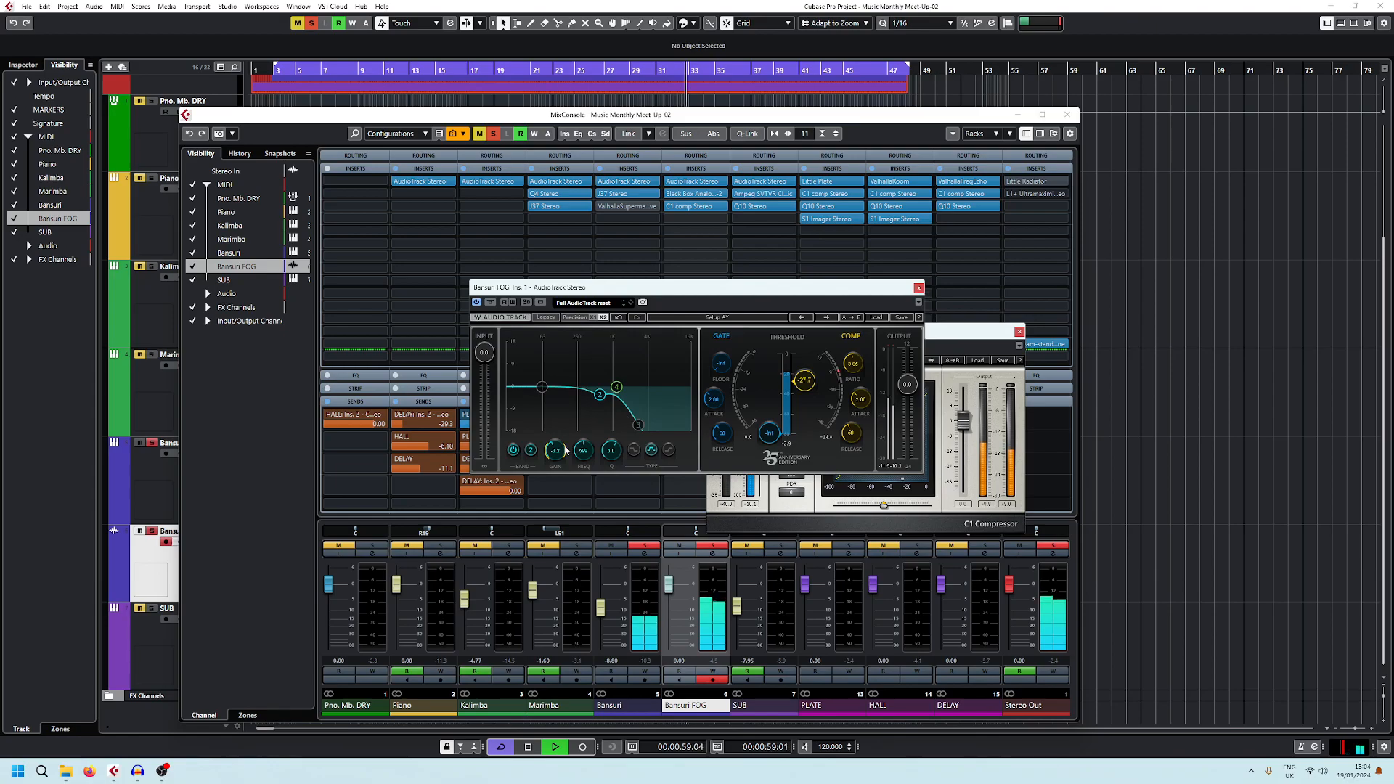
left_click_drag(557, 512, 556, 517)
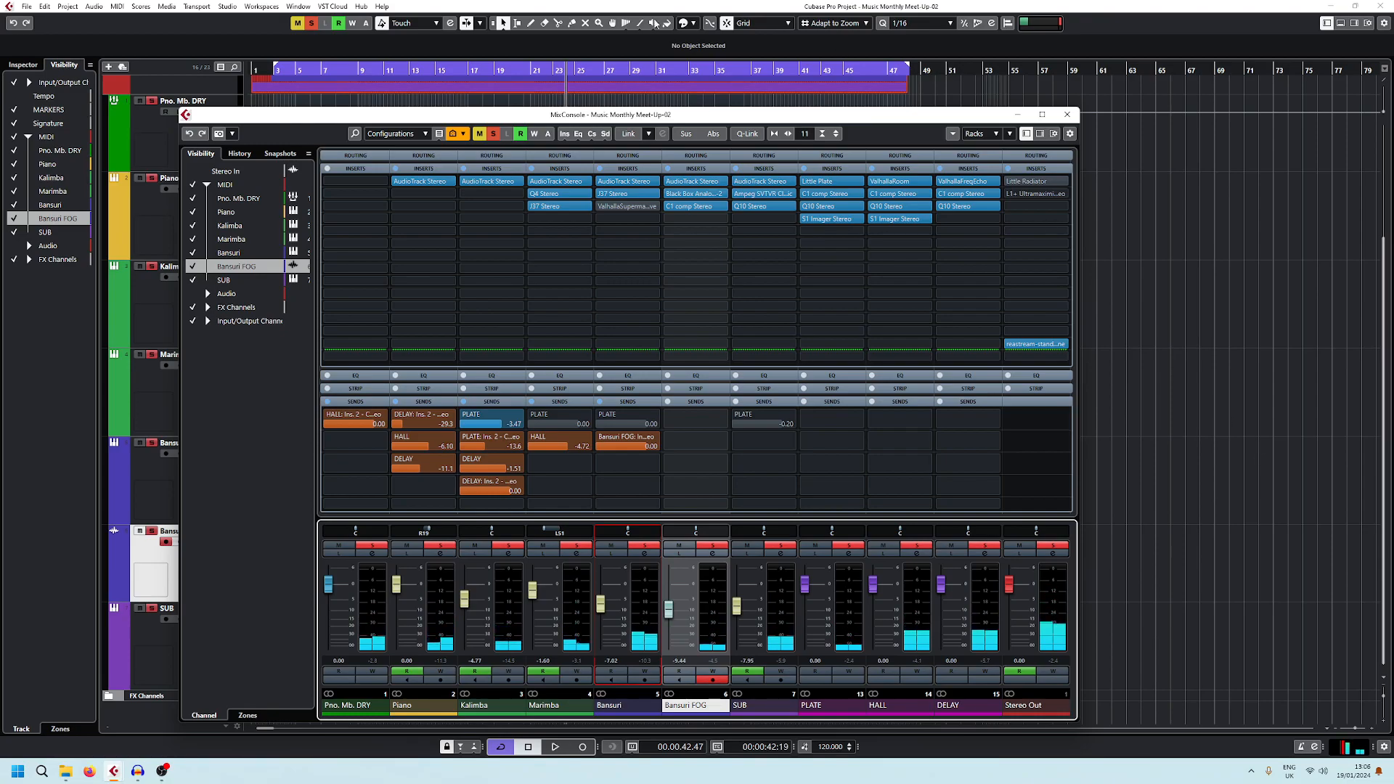
Play the full mix from about bar 20 with the Bansuri FOG muted, and unmute it to compare.
key("space")
key("F3")
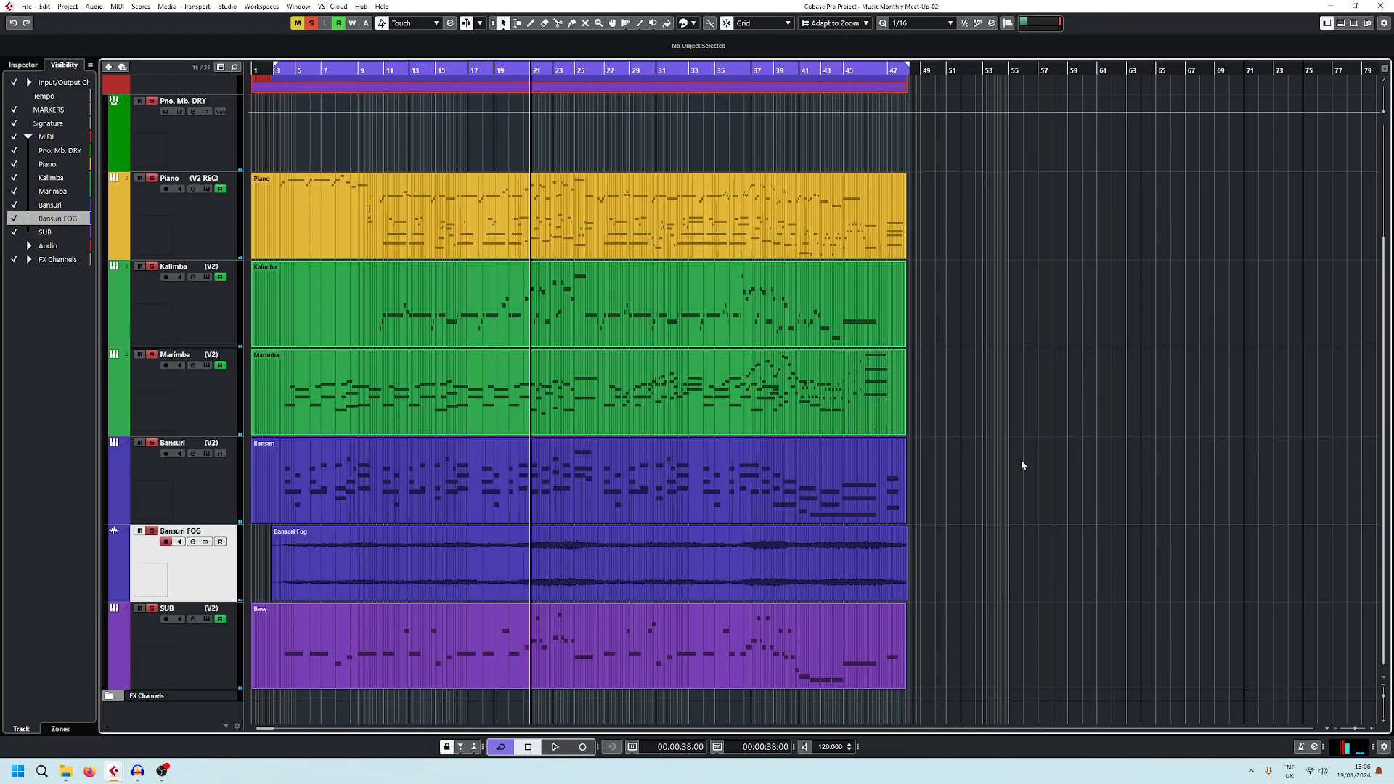
key("F3")
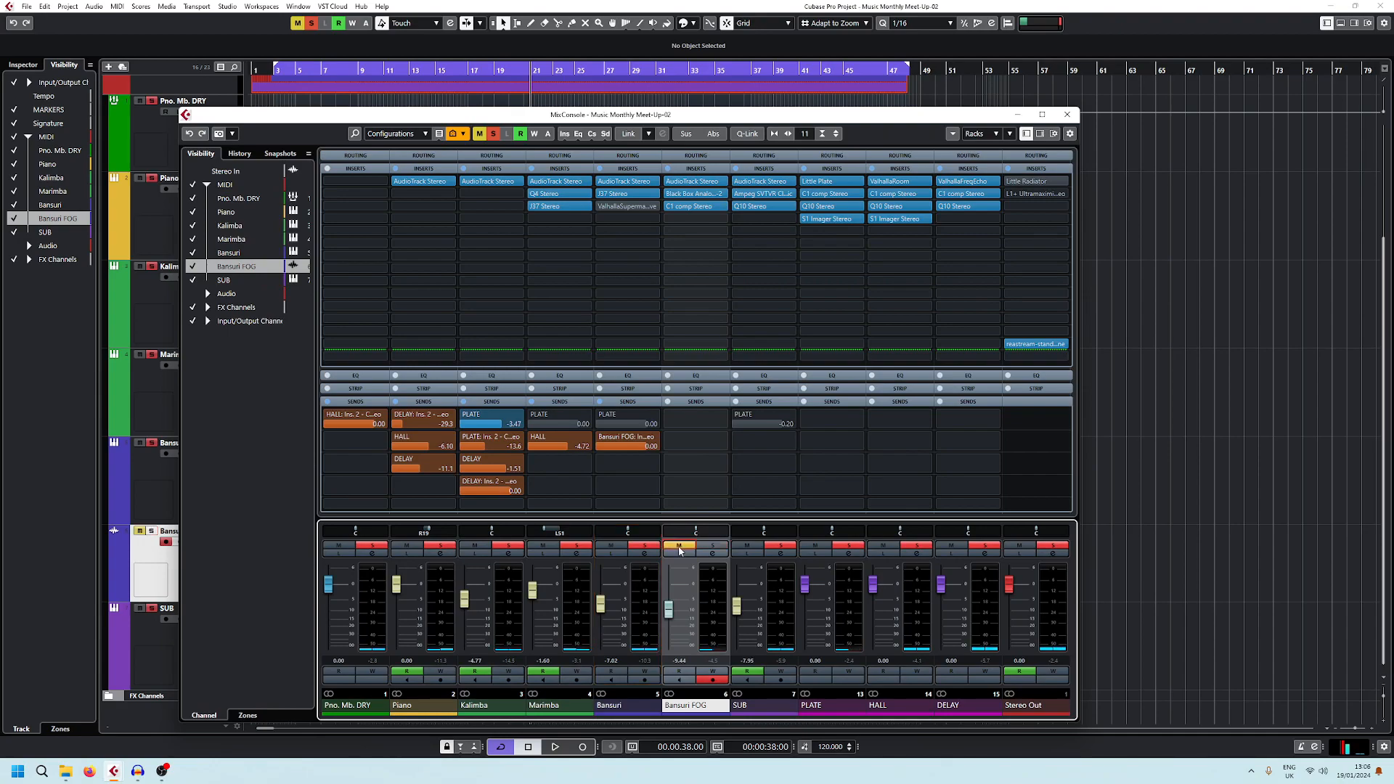
key("space")
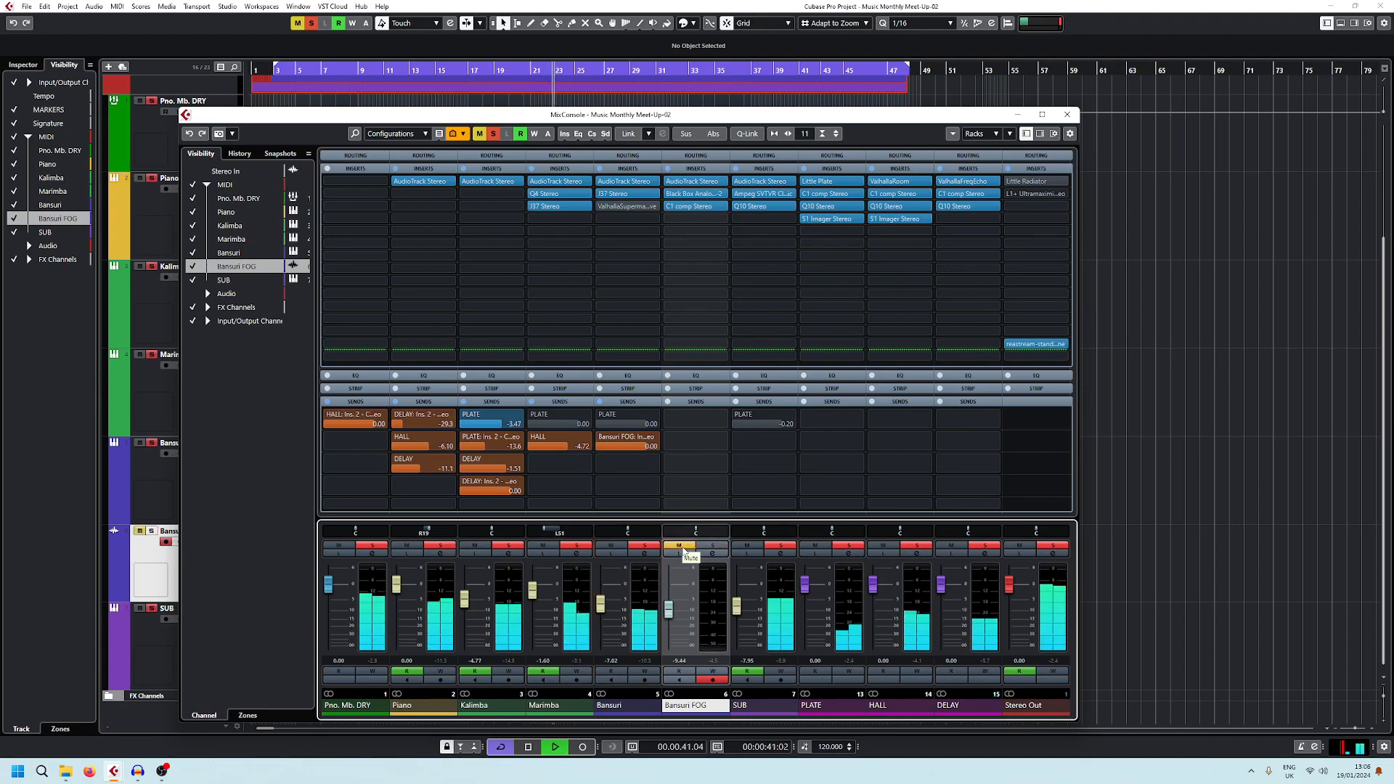
left_click(683, 549)
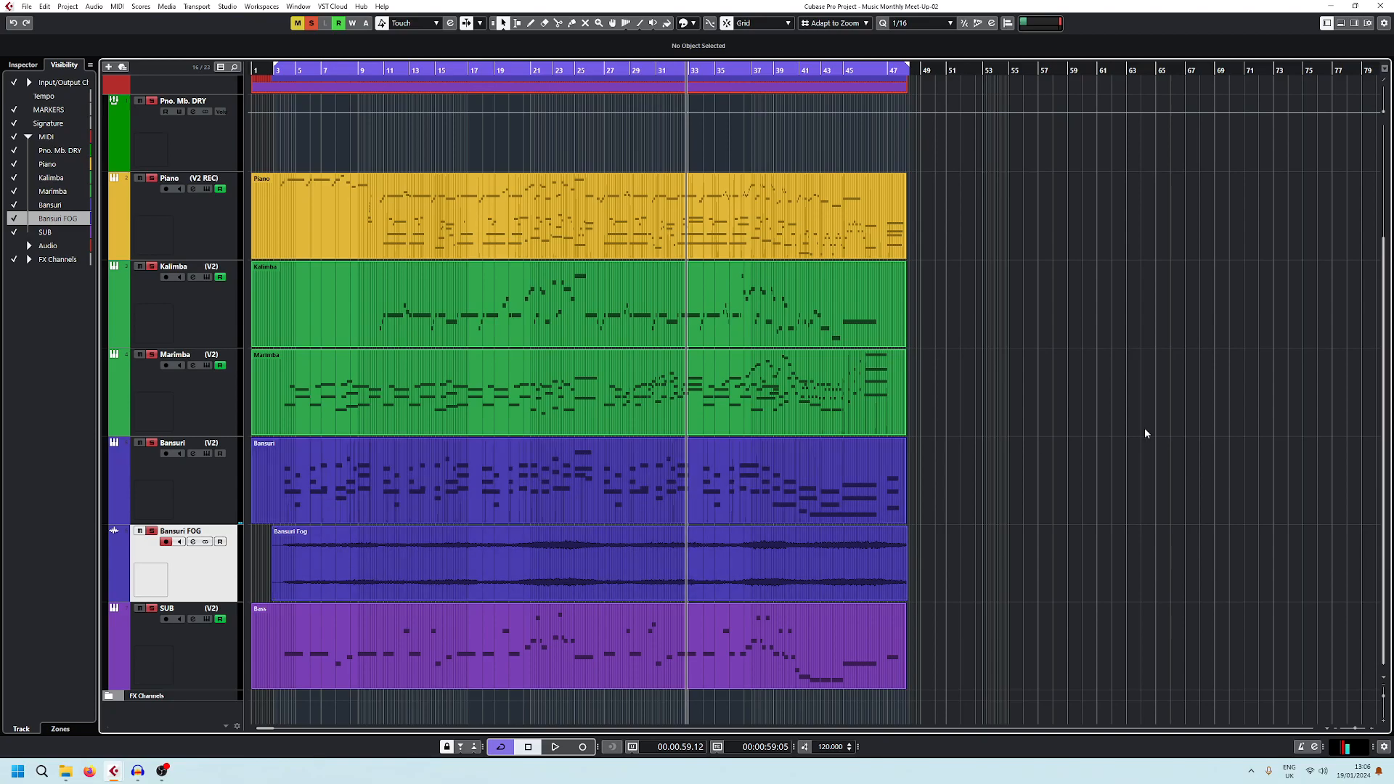
Open the channel settings of the Bansuri FOG track.
left_click(192, 541)
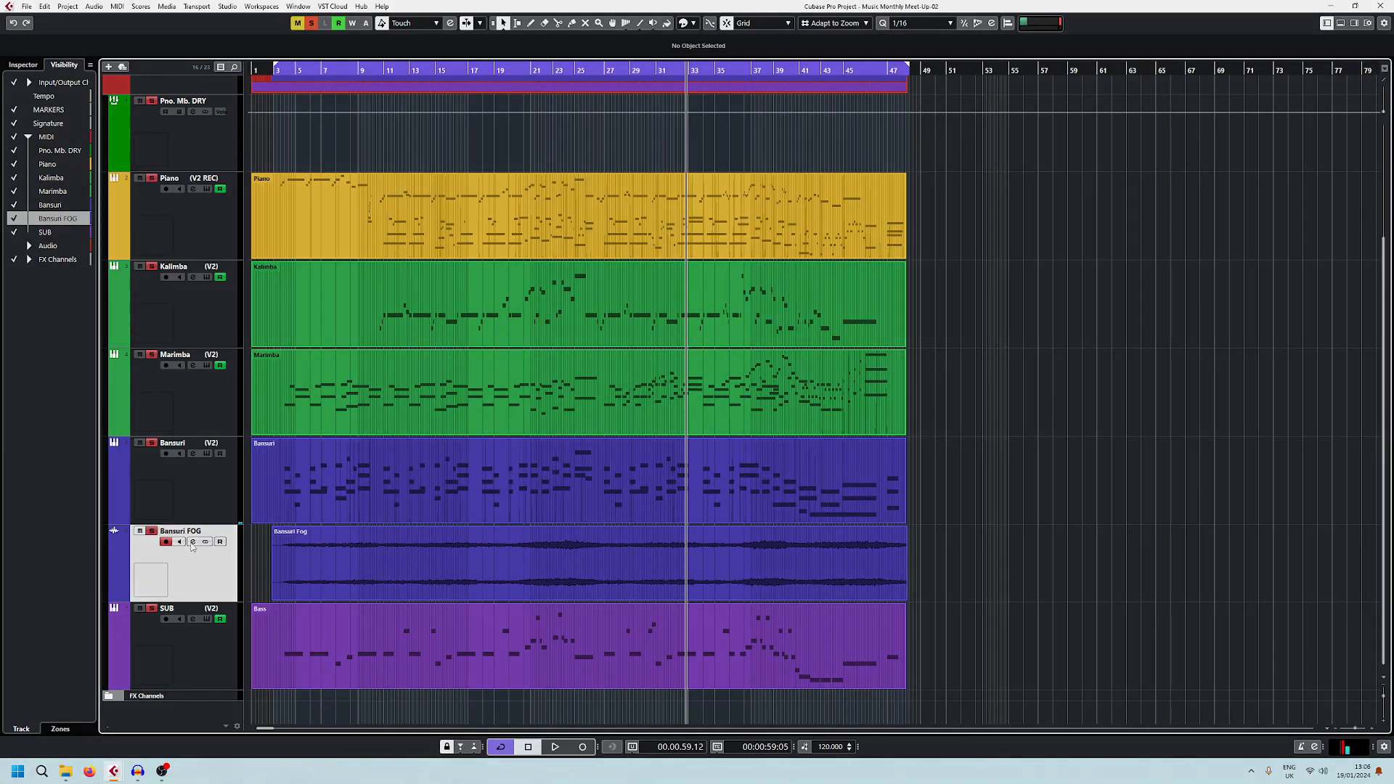